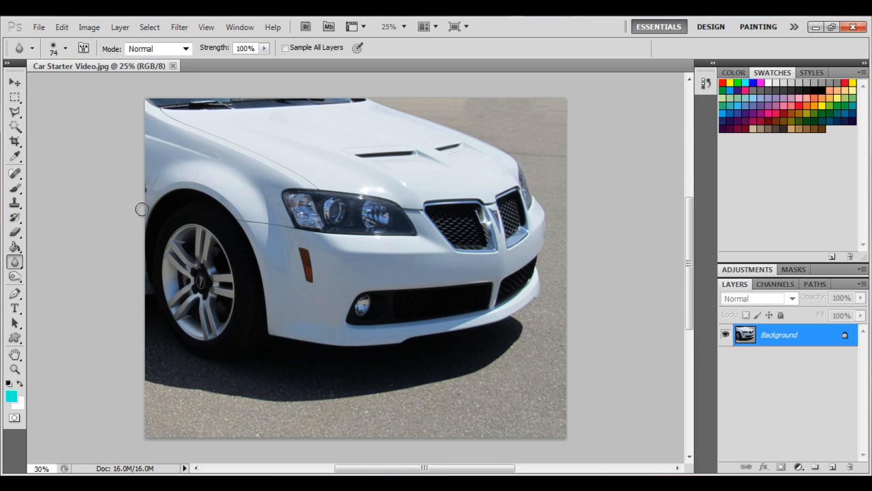
scroll(189, 234, "up", 5)
left_click(16, 113)
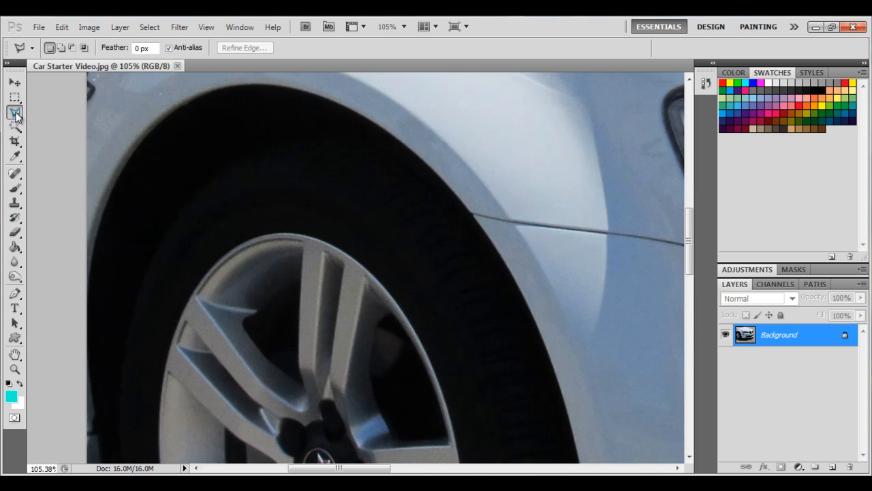
left_click(686, 242)
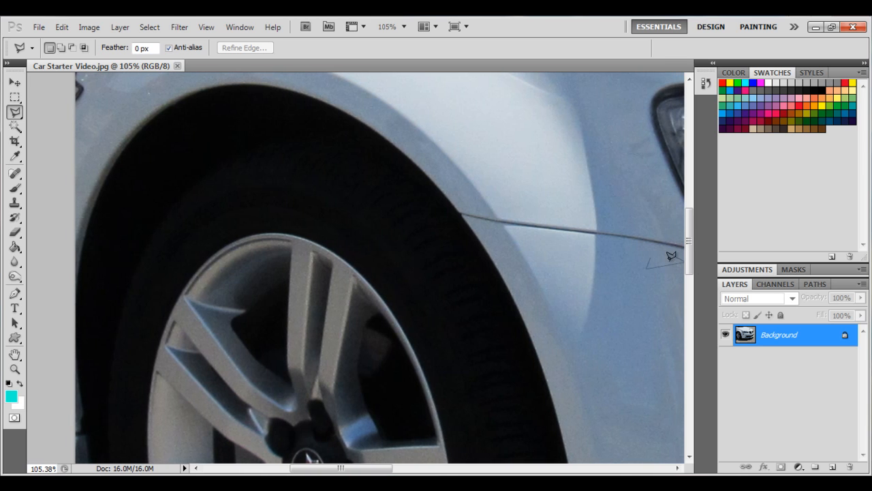
double_click(671, 257)
key("d")
key("ctrl+d")
Select the front wheel rim by tracing its outer edge with the Magnetic Lasso tool.
left_click_drag(24, 114, 61, 132)
scroll(687, 237, "down", 3)
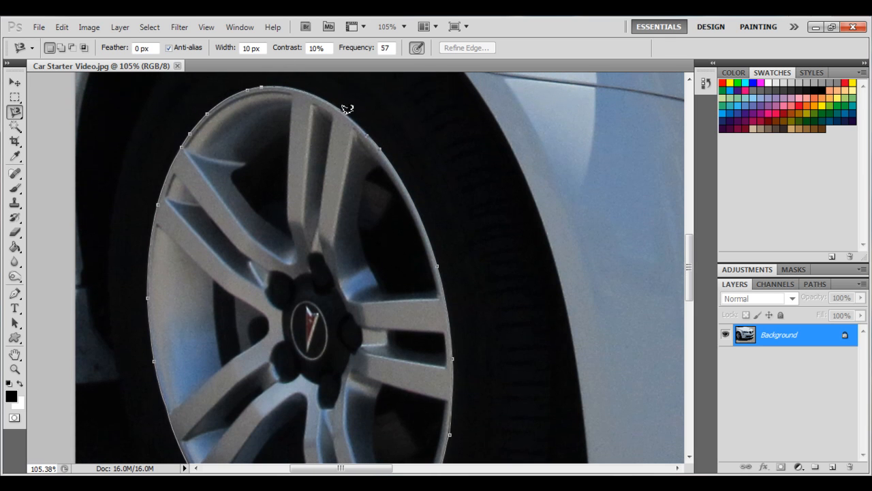
left_click(367, 134)
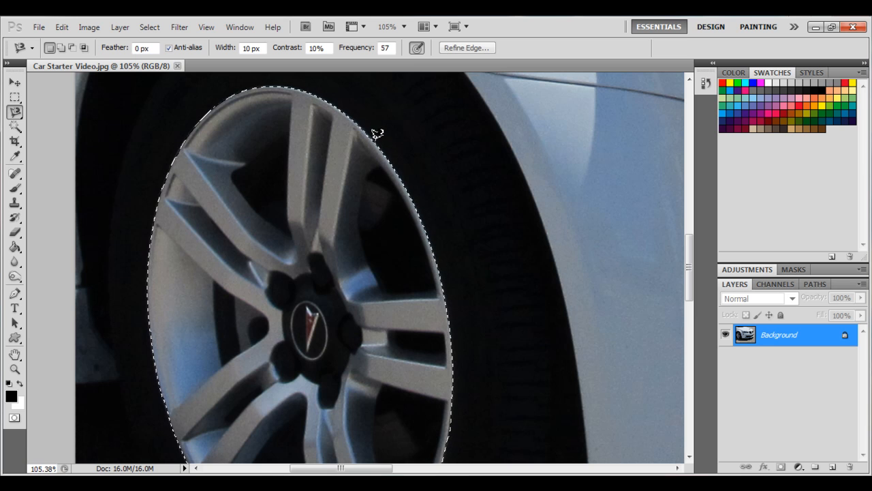
Open the Artistic Neon Glow filter for the selected wheel rim.
scroll(370, 304, "down", 3)
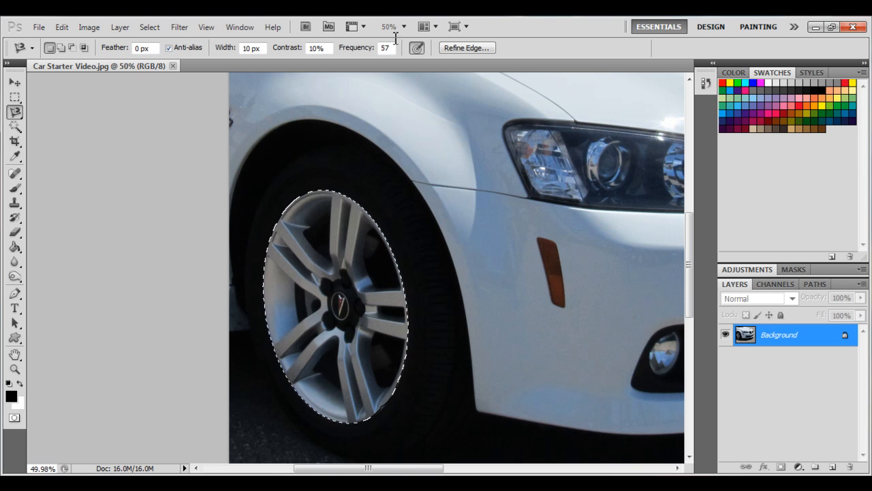
left_click(188, 32)
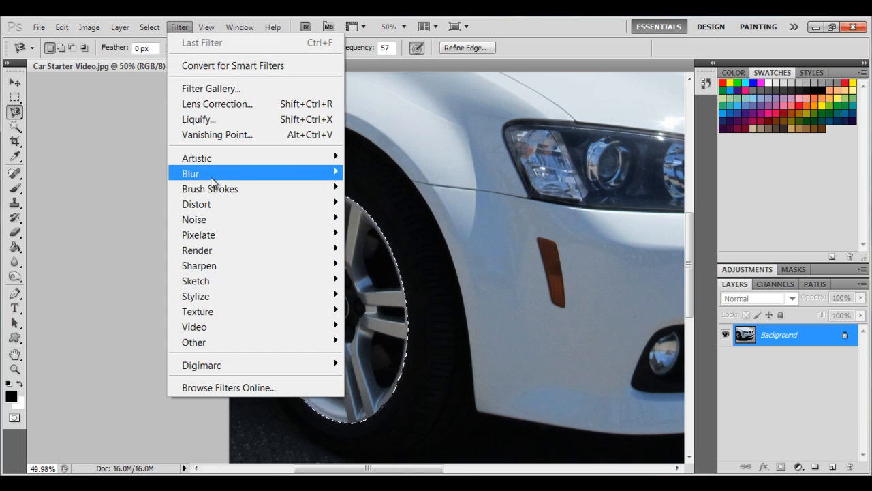
mouse_move(202, 161)
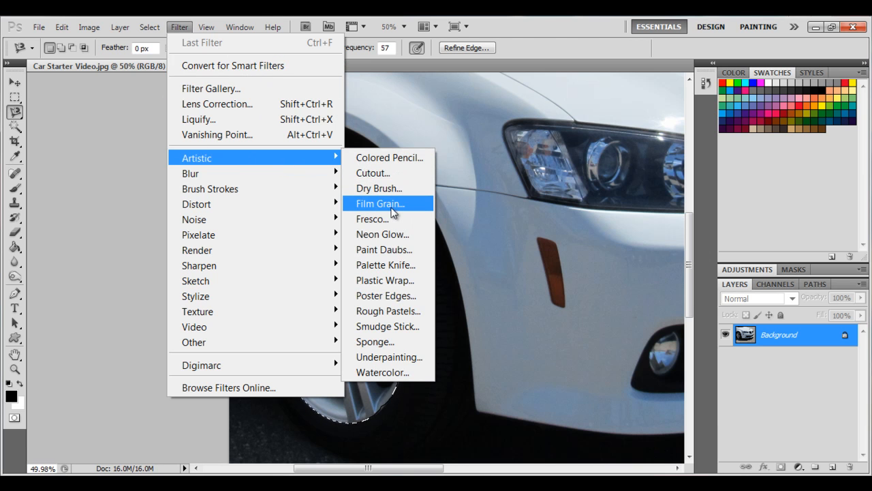
left_click(383, 233)
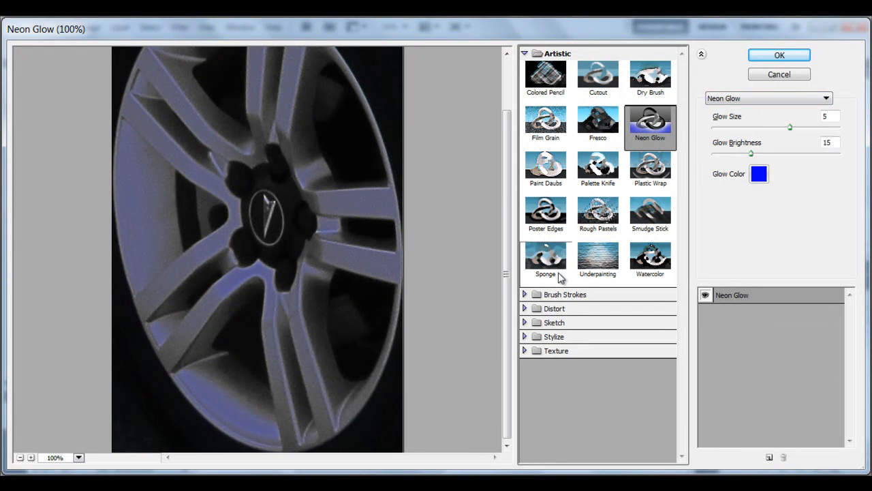
Browse the other filter categories, switch to the Stylize filter Glowing Edges, and apply it to the selected rim.
left_click(556, 296)
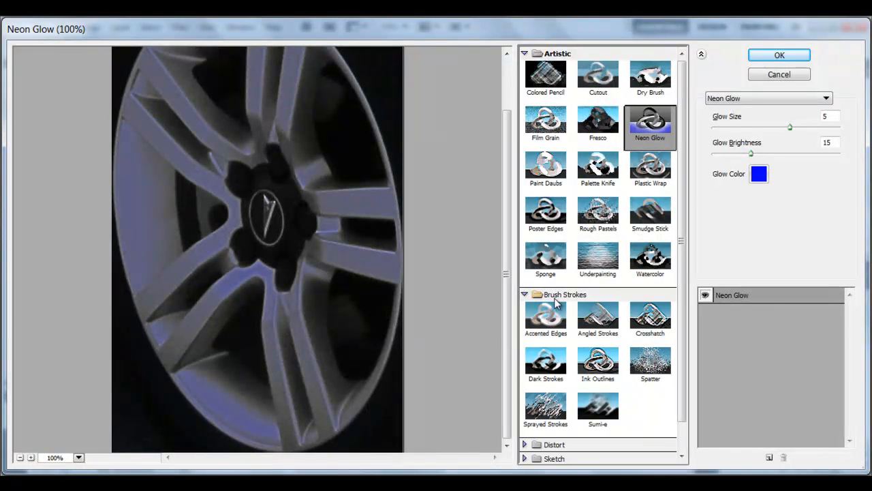
scroll(603, 344, "down", 1)
left_click(538, 415)
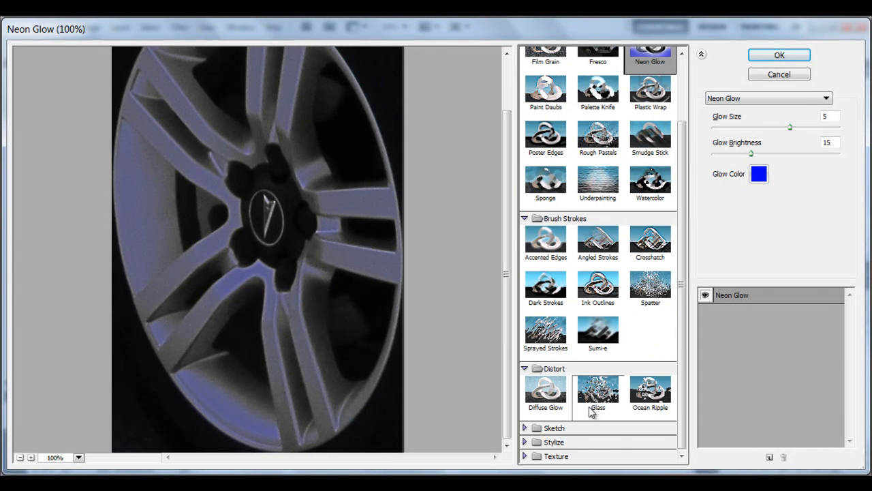
left_click(552, 428)
scroll(575, 421, "down", 1)
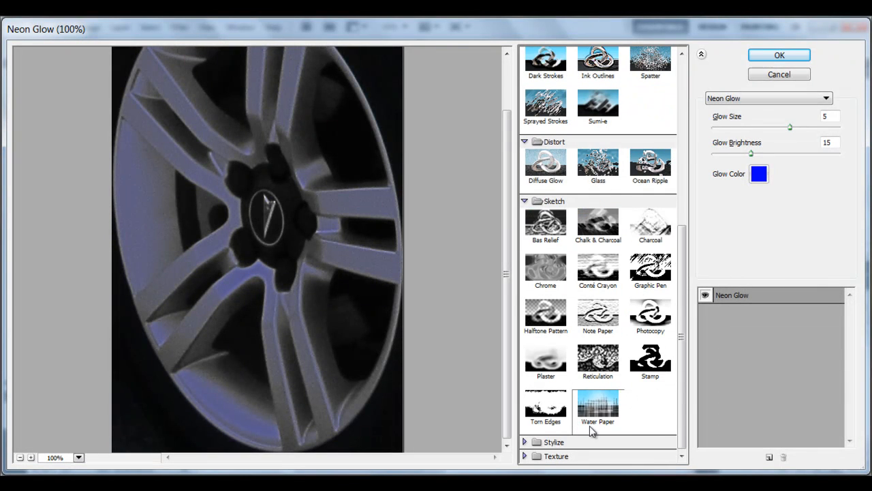
left_click(535, 441)
left_click(546, 420)
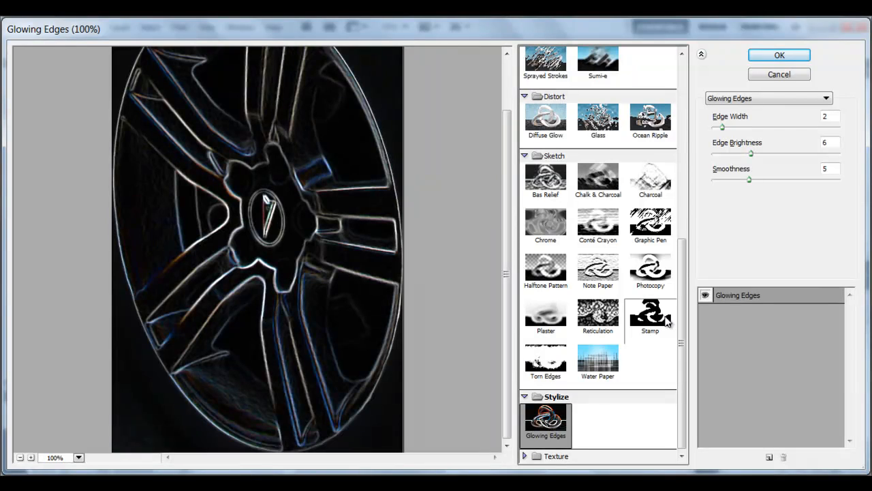
left_click(788, 58)
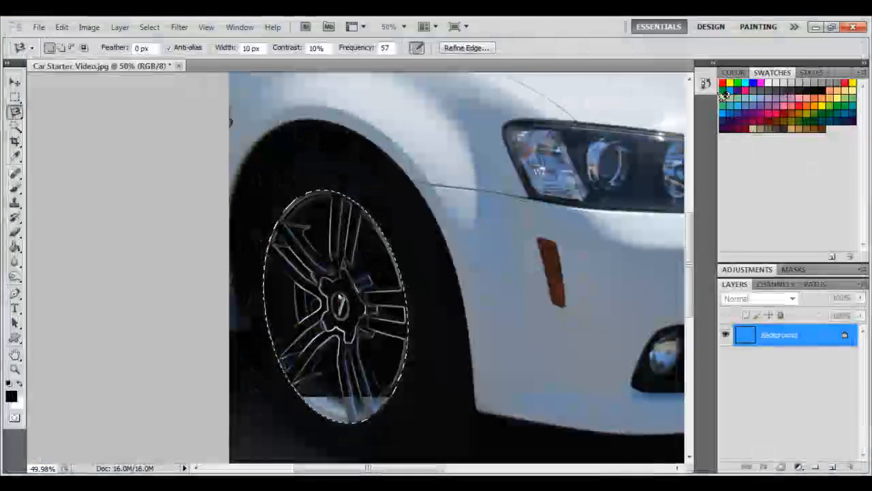
Deselect the wheel rim and examine the filtered wheel up close and within the whole car.
scroll(541, 331, "down", 3)
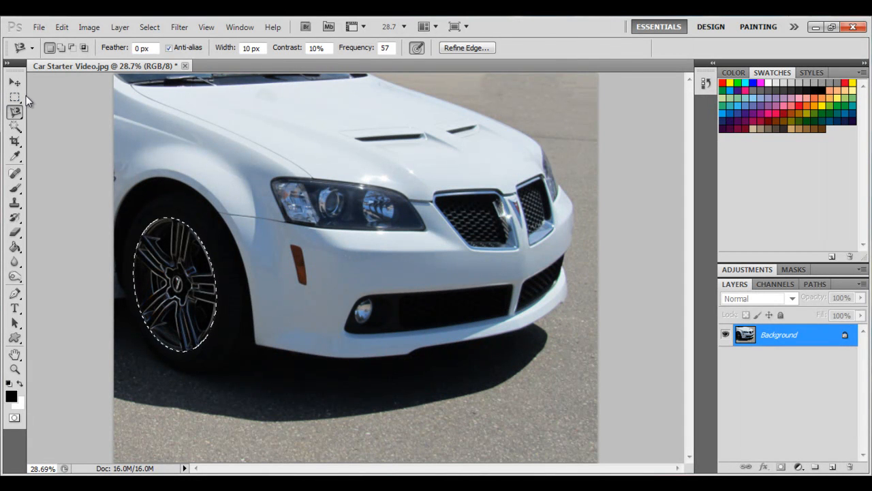
key("ctrl+d")
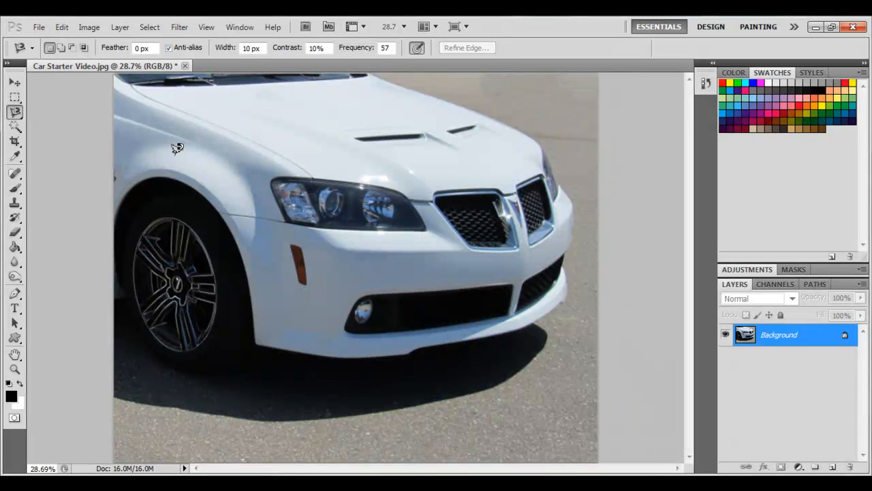
scroll(133, 356, "up", 8)
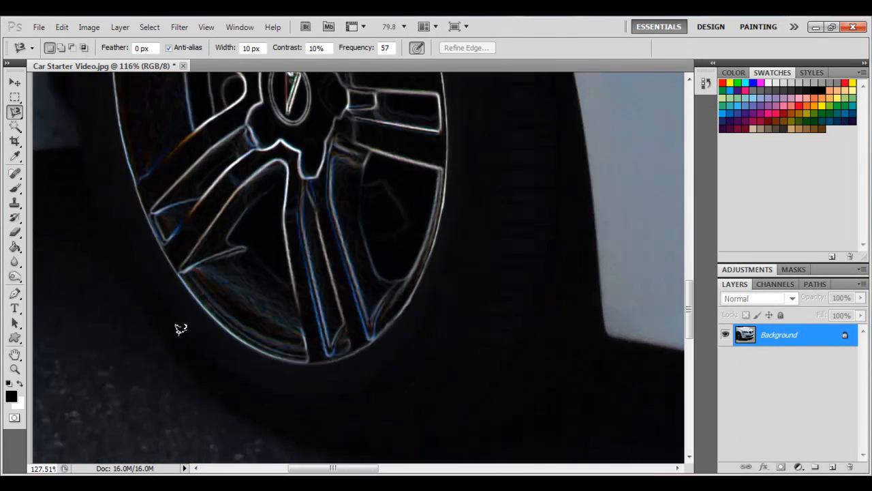
scroll(217, 313, "down", 7)
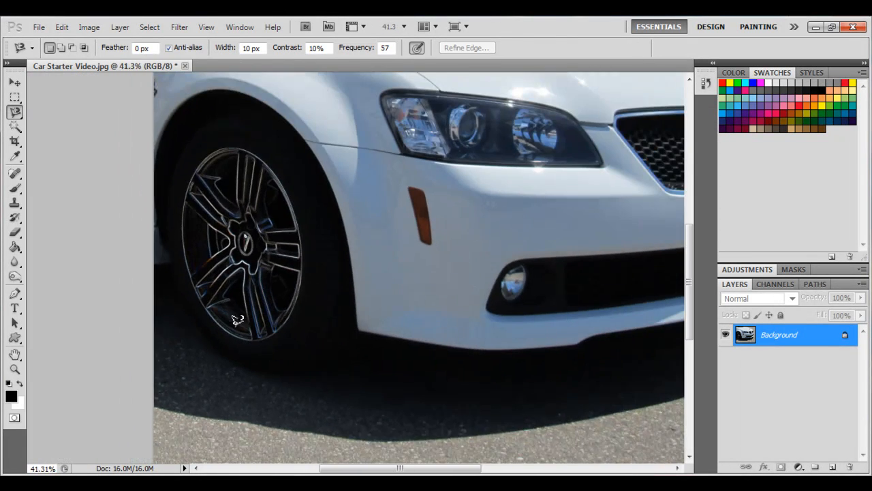
scroll(238, 319, "down", 1)
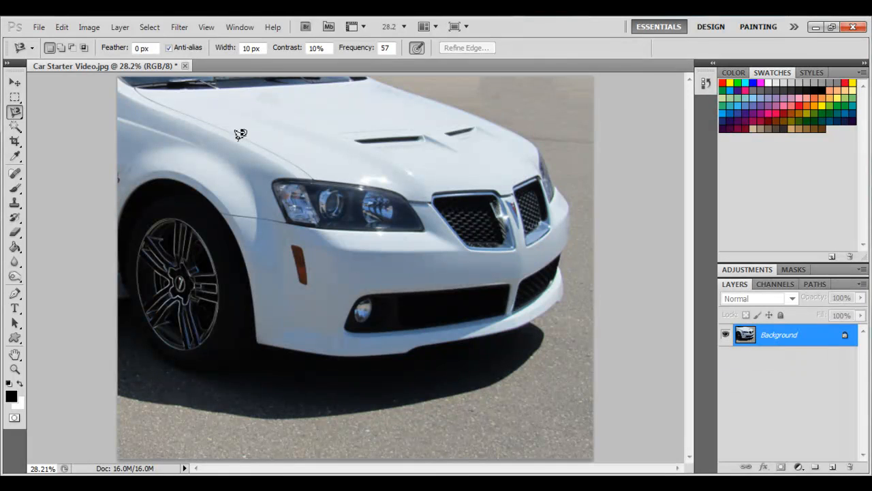
left_click(179, 26)
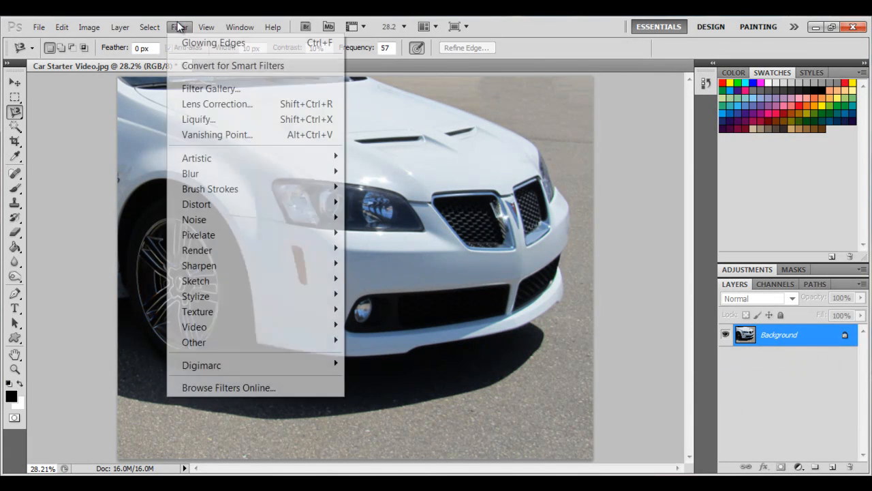
left_click(199, 119)
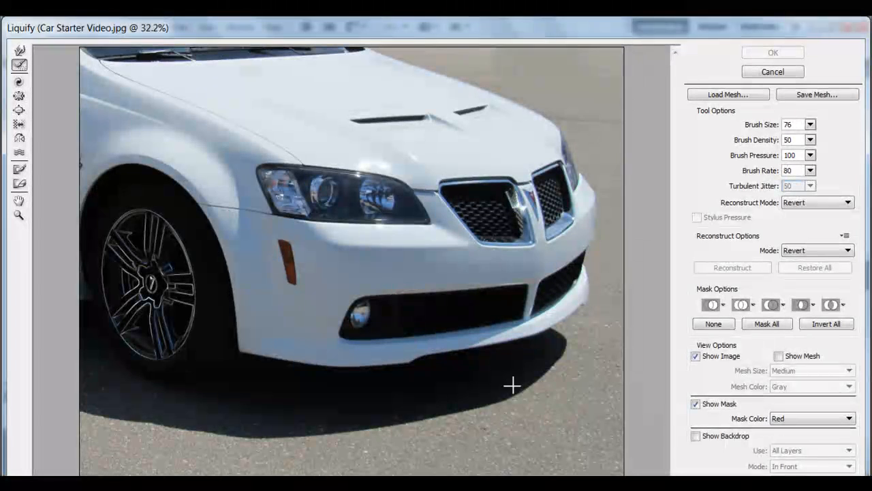
left_click_drag(567, 353, 566, 365)
left_click(757, 70)
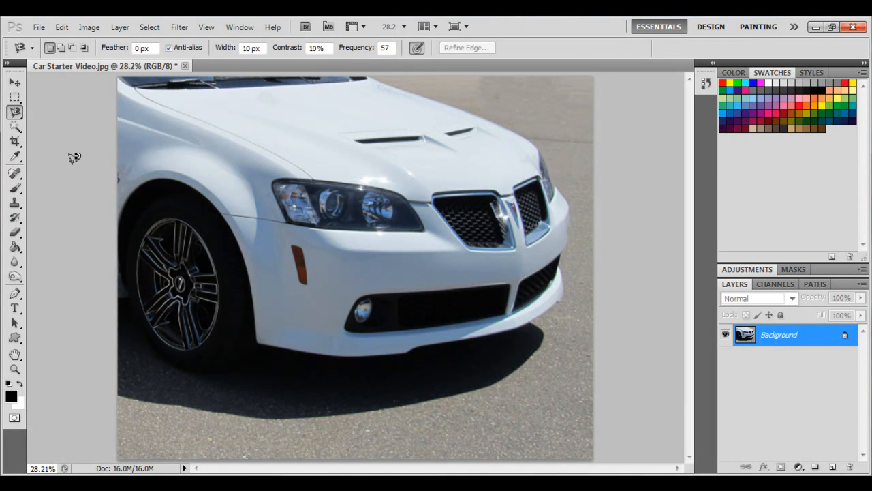
Choose the Clone Stamp tool and set its brush size to 47 px.
left_click(15, 203)
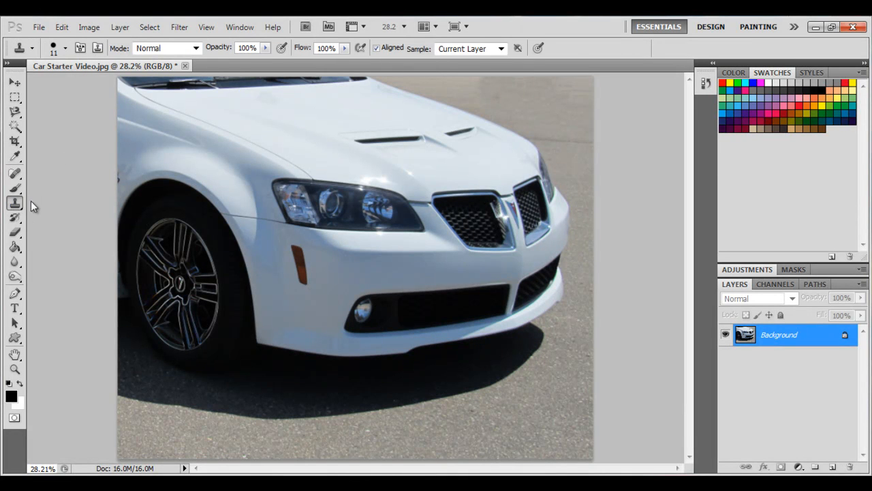
right_click(16, 203)
left_click(76, 202)
left_click(65, 47)
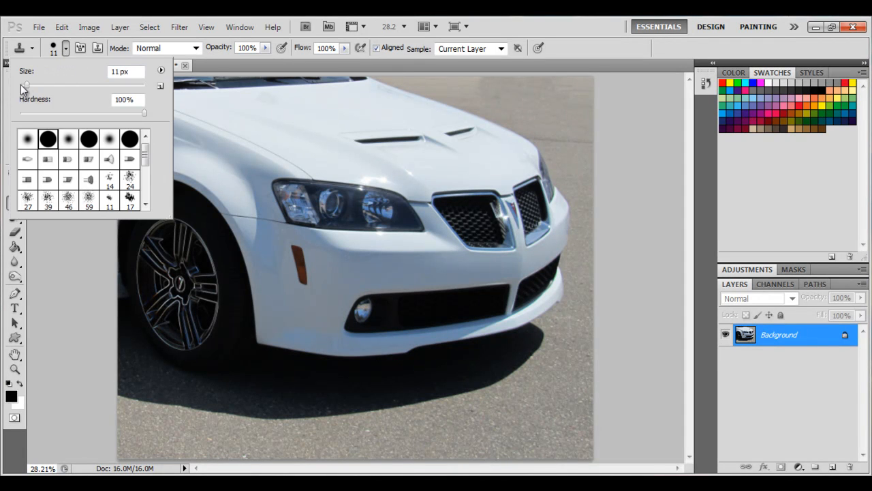
left_click_drag(28, 86, 51, 90)
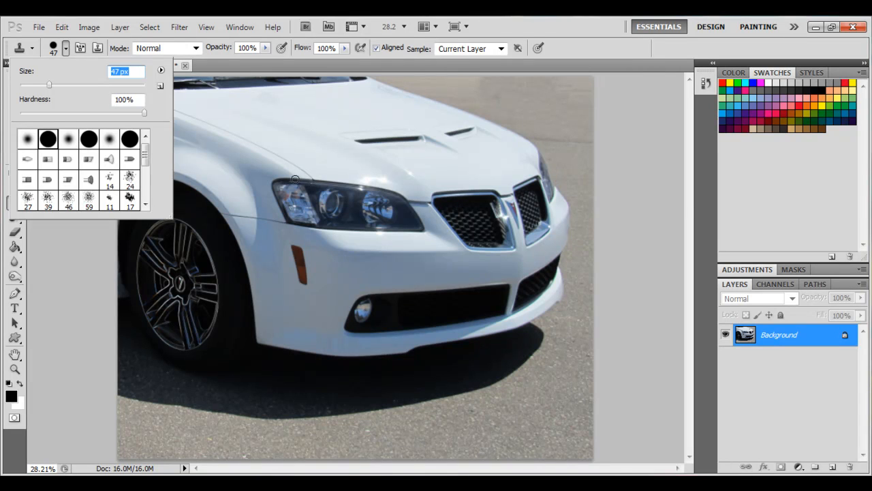
left_click(653, 195)
left_click(460, 206)
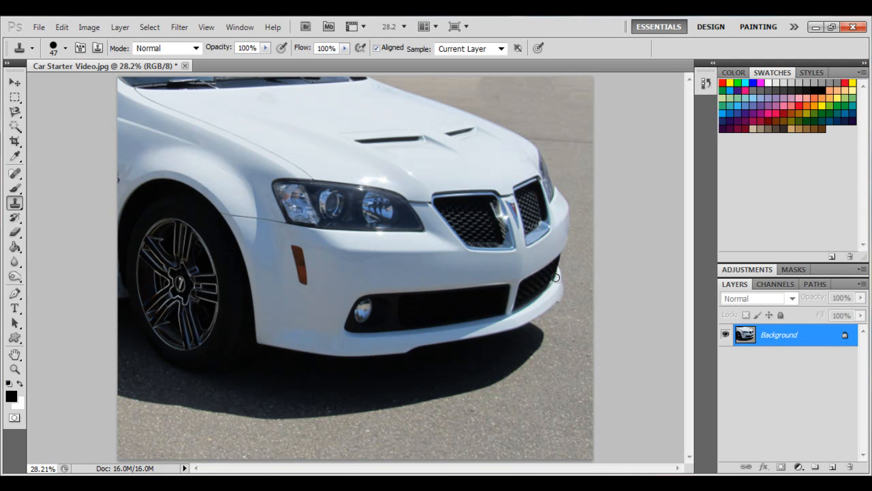
Reduce the Clone Stamp brush size to 35 px for work on the front grille.
scroll(558, 263, "up", 4)
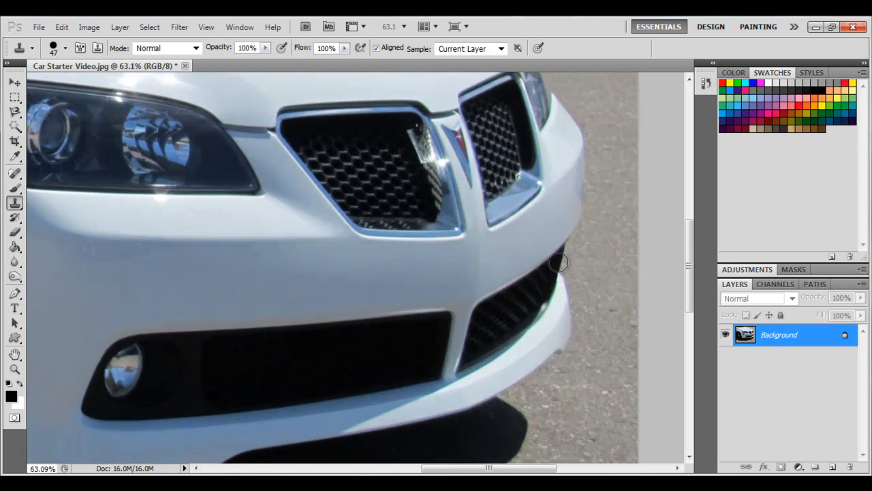
left_click_drag(688, 265, 685, 228)
scroll(539, 317, "up", 1)
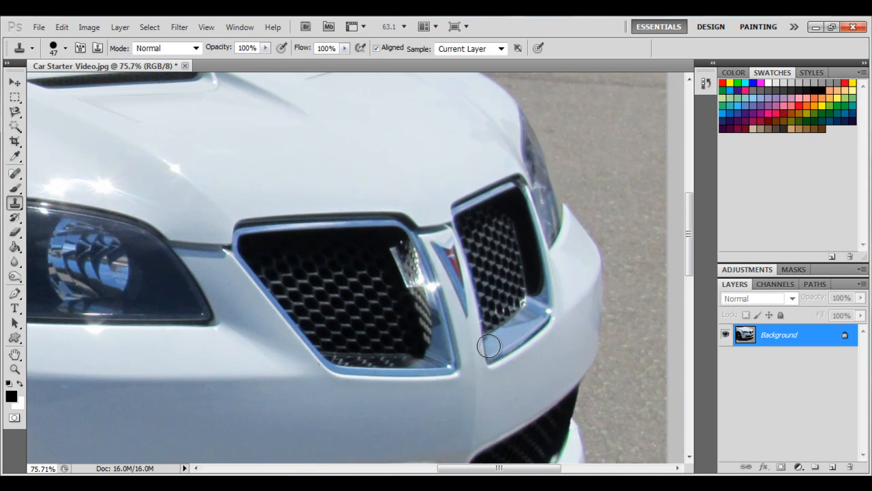
scroll(488, 349, "up", 5)
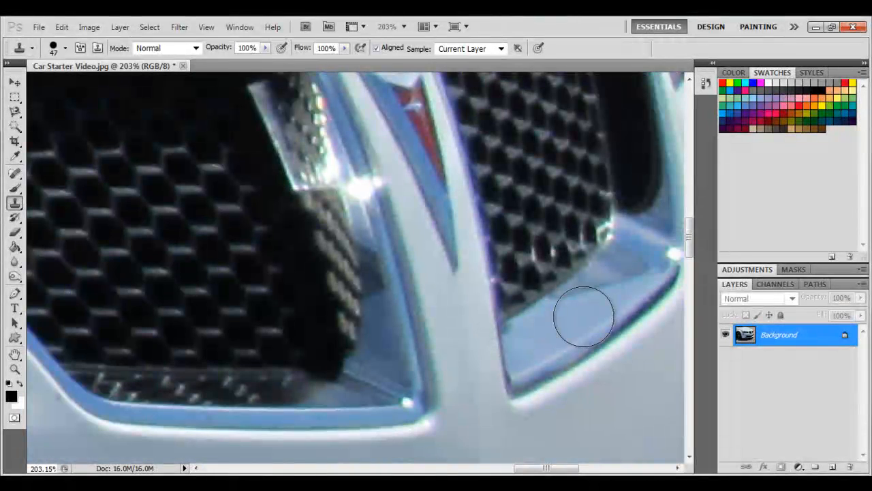
left_click_drag(690, 249, 694, 235)
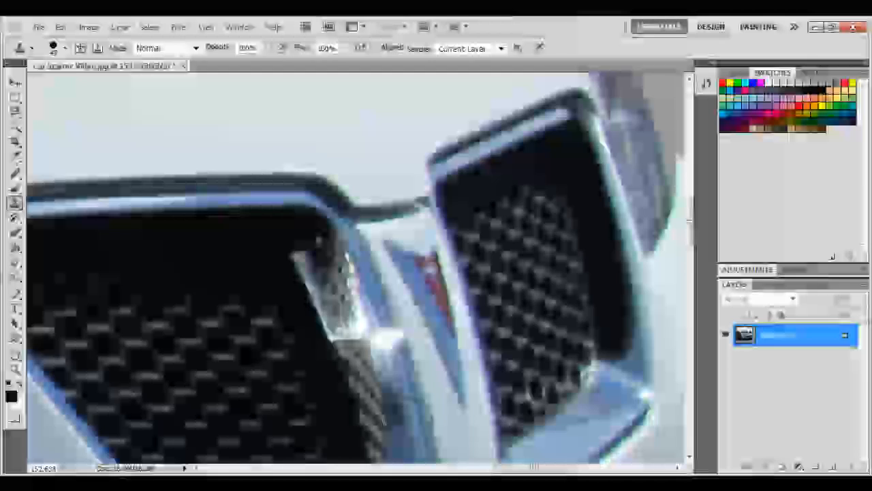
scroll(157, 397, "down", 9)
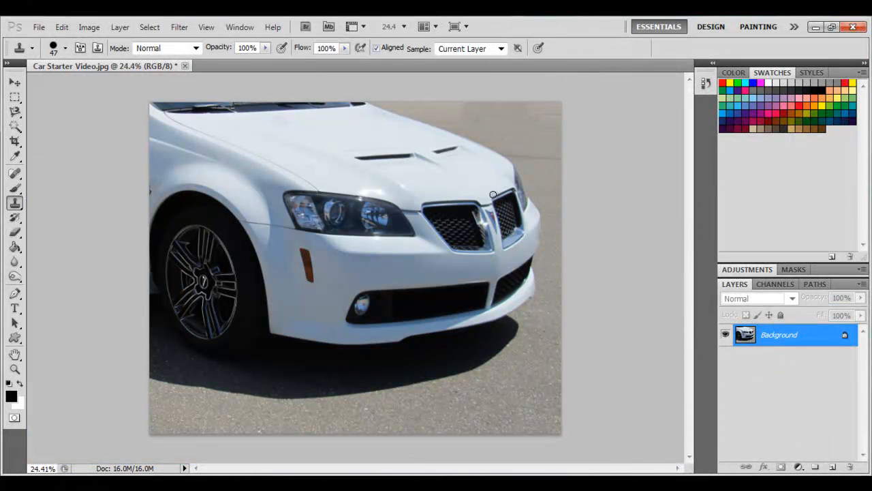
scroll(490, 193, "up", 7)
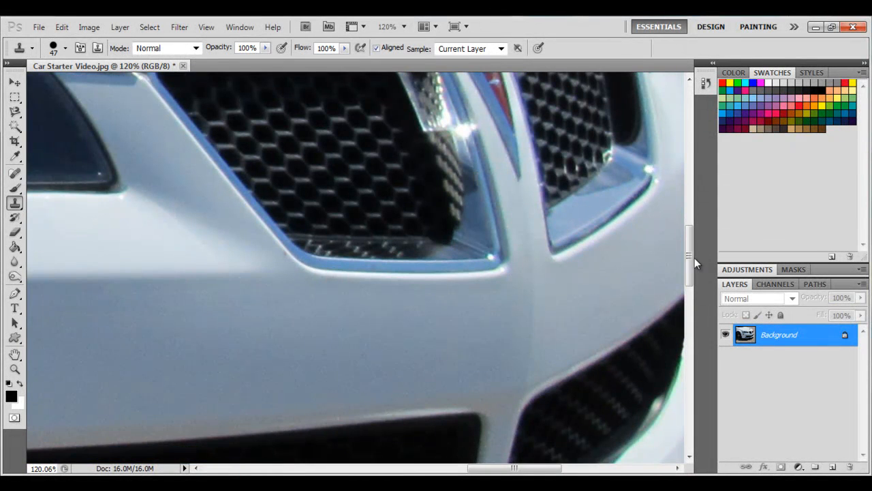
left_click_drag(695, 257, 704, 235)
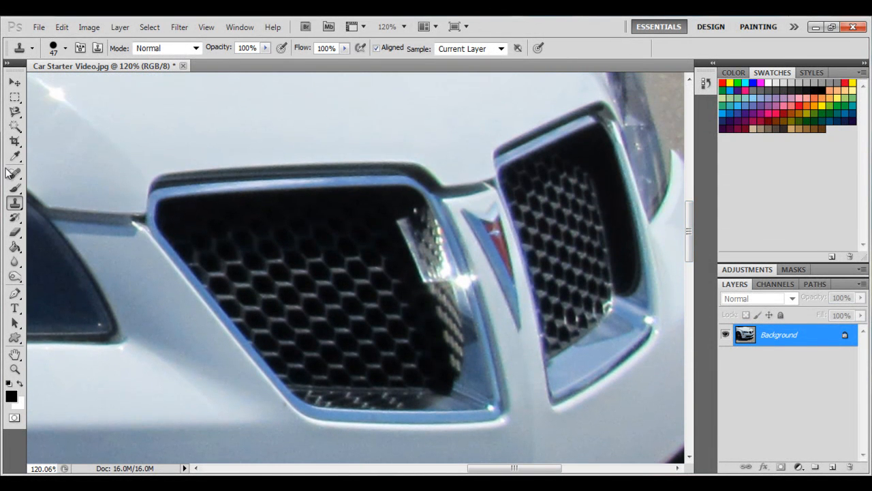
left_click(66, 48)
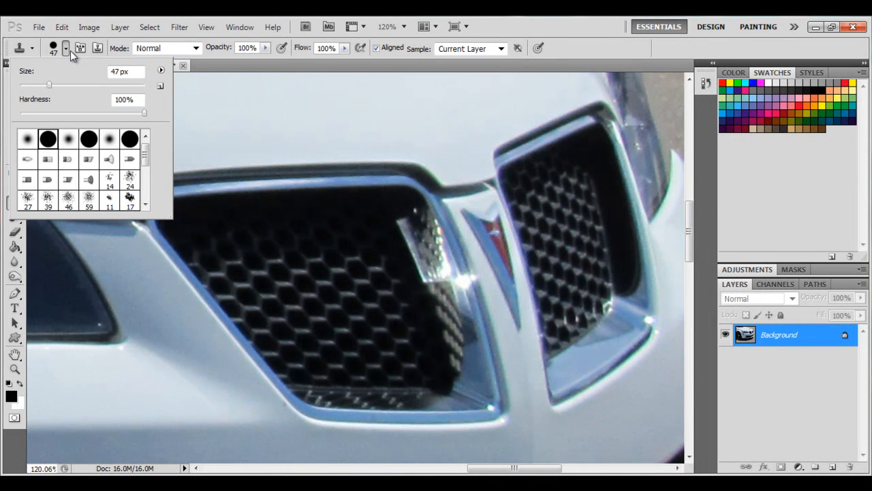
left_click_drag(48, 87, 42, 90)
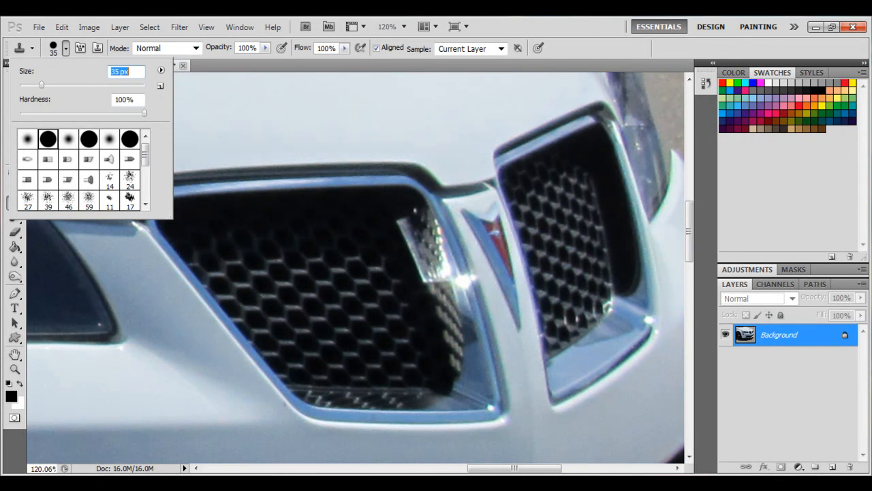
key("Return")
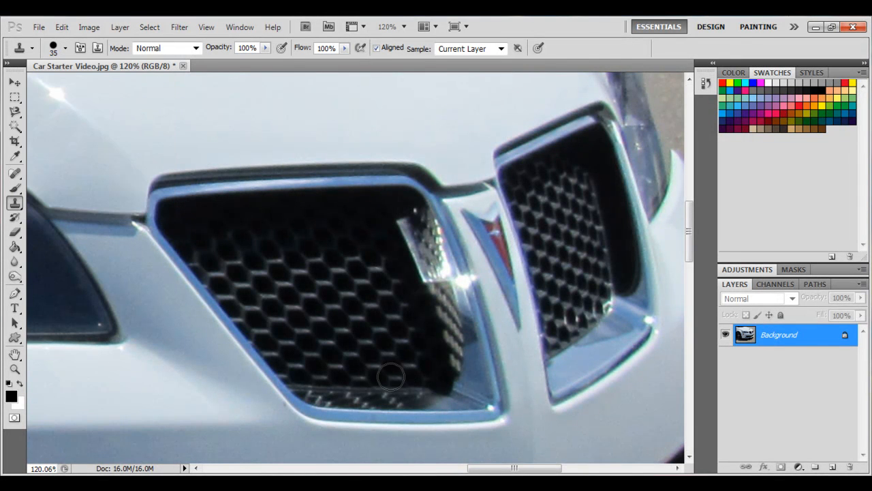
Clone clean body paint over the lower tip of the emblem between the two grilles and undo the stray last dab.
left_click(528, 373, "alt")
left_click_drag(520, 326, 513, 304)
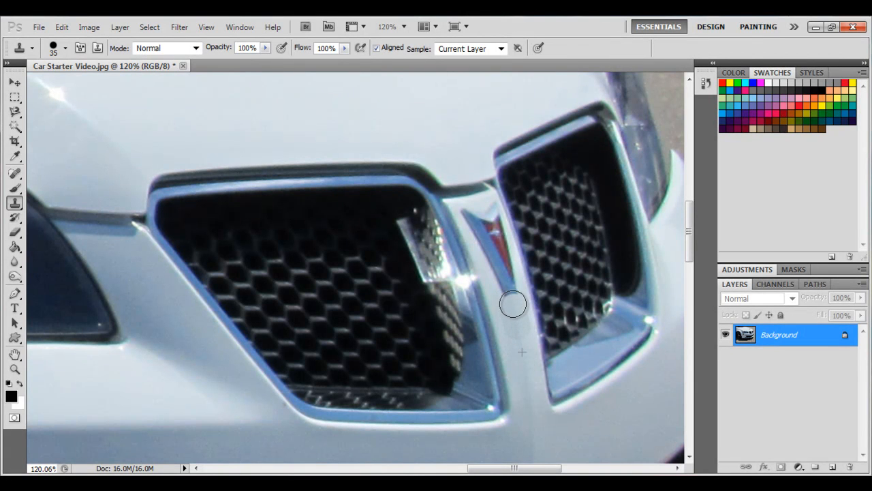
left_click(532, 345, "alt")
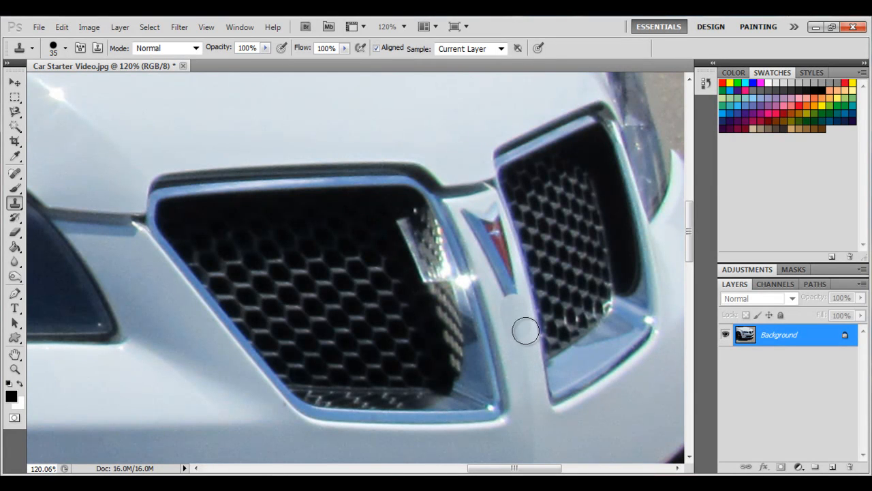
left_click_drag(522, 324, 519, 316)
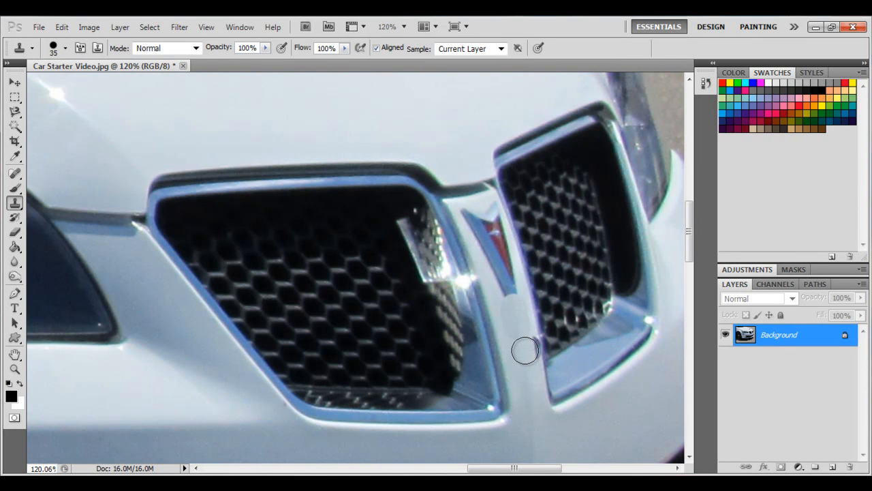
left_click(299, 153)
key("ctrl+z")
Reduce the Clone Stamp brush to 16 px and clone body paint around both edges of the emblem's lower tip.
left_click(65, 48)
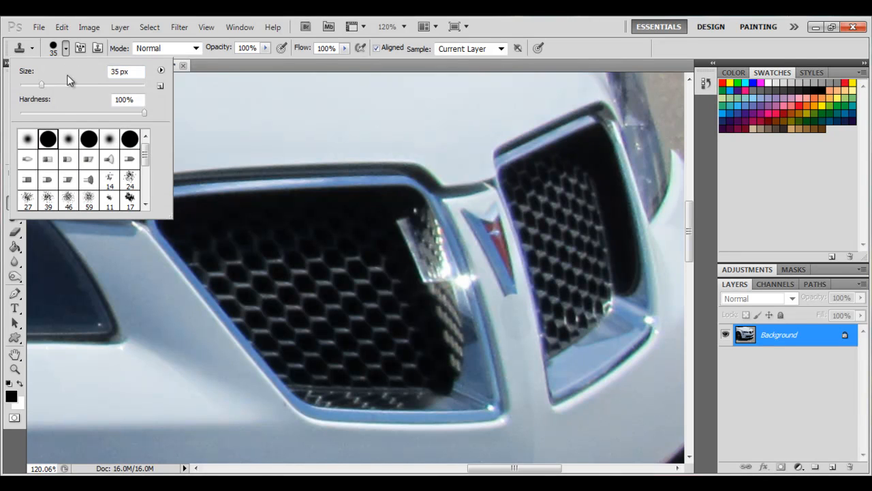
left_click_drag(36, 88, 30, 87)
key("Return")
left_click(533, 346, "alt")
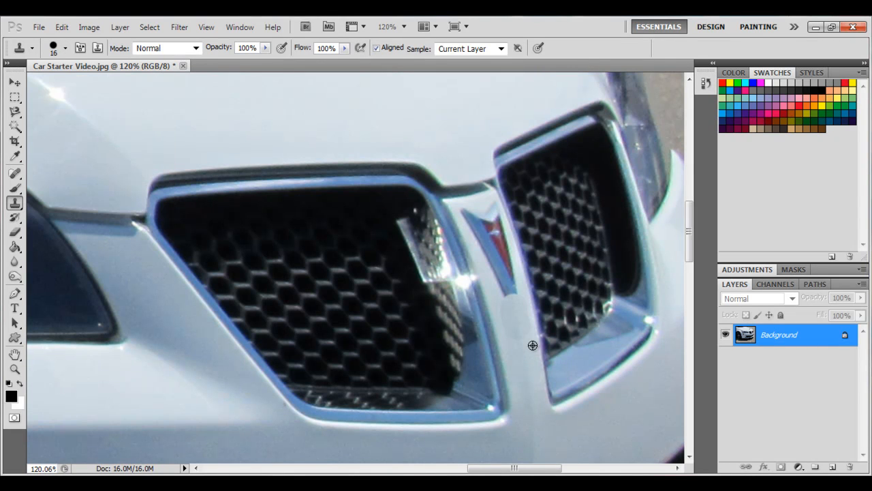
left_click_drag(524, 309, 520, 295)
left_click(510, 354, "alt")
left_click_drag(509, 333, 499, 304)
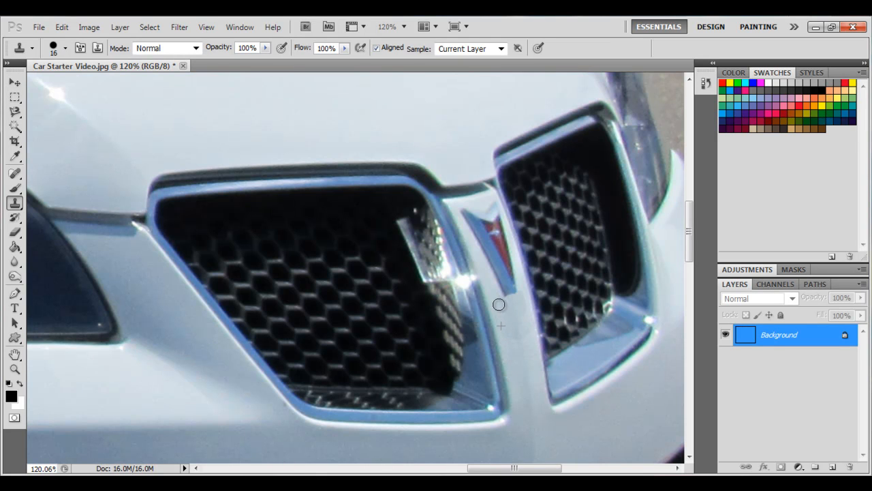
Switch the Clone Stamp to a soft round 16 px brush with 0% hardness and paint out the emblem's lower end.
left_click(65, 48)
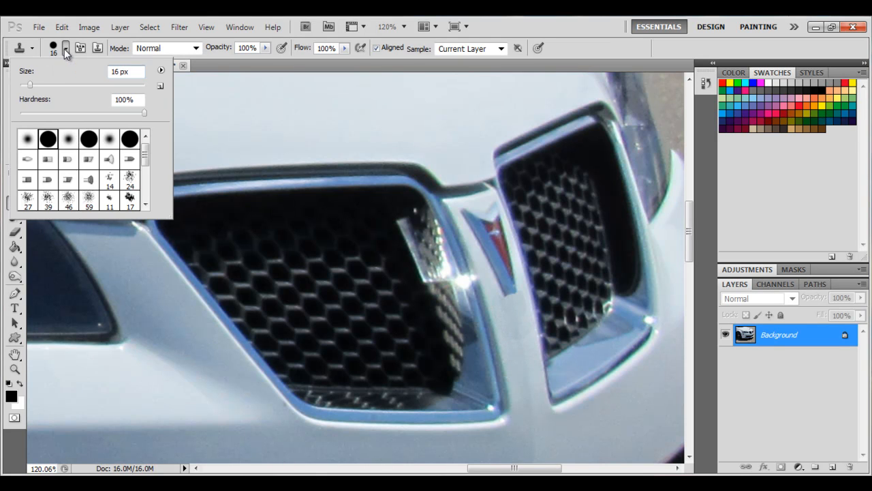
left_click(34, 145)
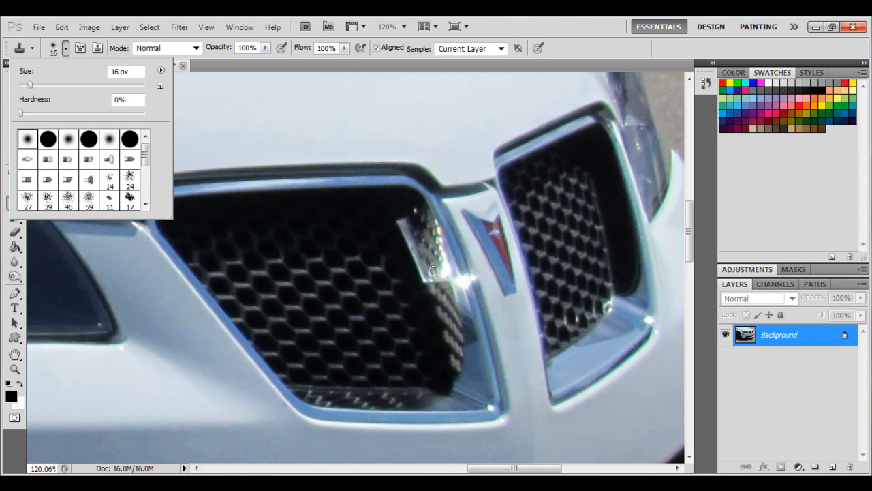
left_click(503, 331, "alt")
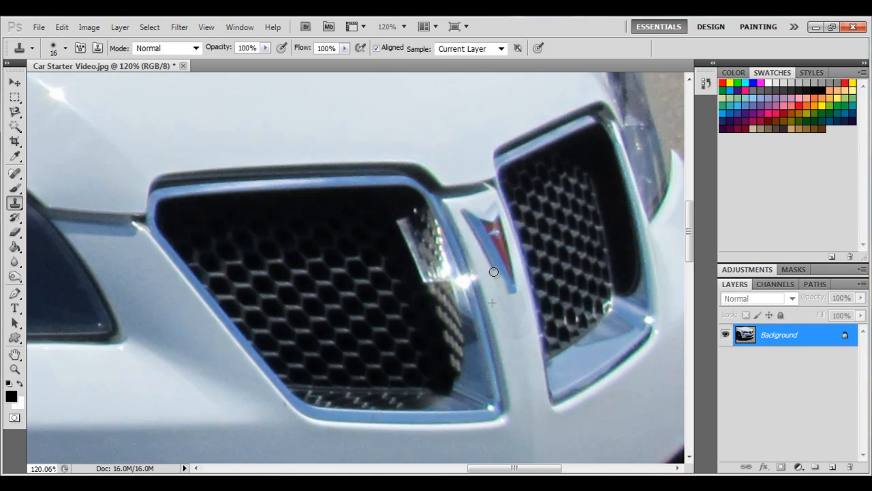
left_click(507, 299)
mouse_move(518, 296)
left_mouse_down()
mouse_move(518, 282)
mouse_move(523, 303)
mouse_move(514, 281)
left_mouse_up()
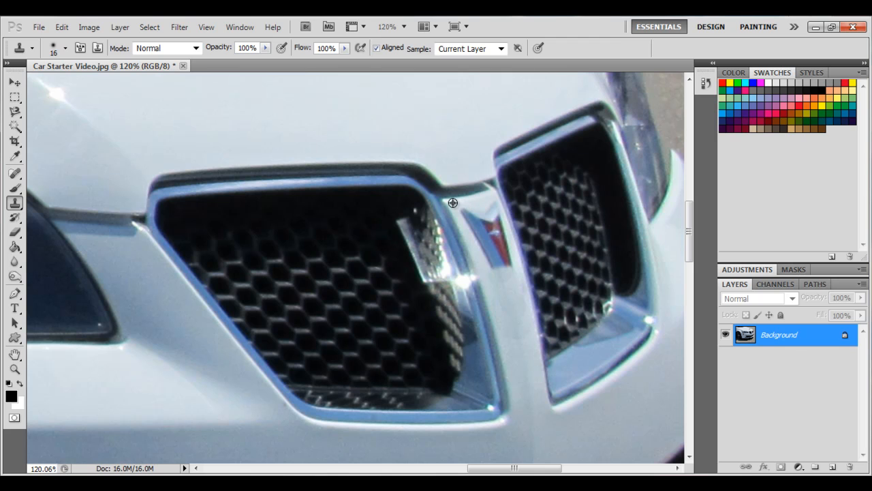
Clone body paint over the rest of the emblem, from its upper corners down through the red centre.
left_click_drag(465, 212, 470, 216)
key("ctrl+z")
left_click_drag(492, 208, 491, 210)
left_click_drag(473, 221, 472, 218)
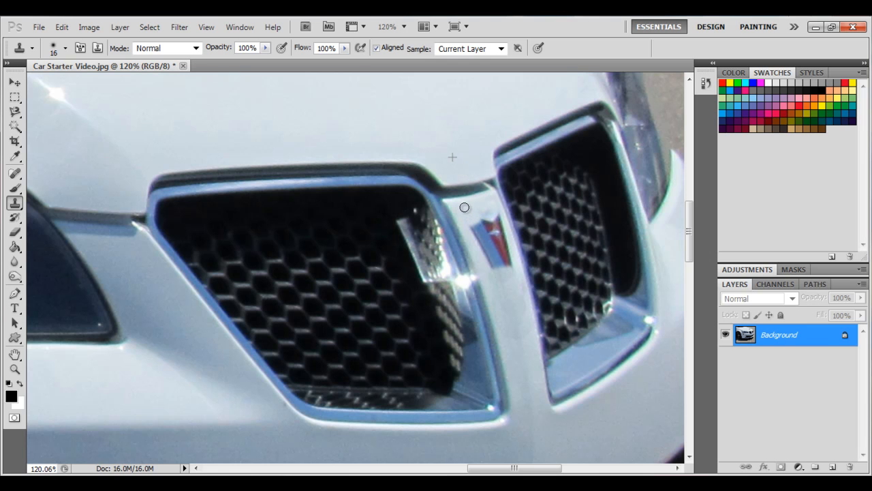
mouse_move(460, 210)
left_mouse_down()
mouse_move(485, 206)
mouse_move(484, 222)
mouse_move(489, 216)
mouse_move(466, 229)
mouse_move(497, 214)
mouse_move(502, 237)
mouse_move(495, 225)
mouse_move(494, 236)
mouse_move(486, 227)
mouse_move(485, 238)
mouse_move(476, 231)
mouse_move(500, 267)
mouse_move(504, 236)
mouse_move(510, 261)
mouse_move(458, 208)
mouse_move(483, 200)
mouse_move(491, 248)
mouse_move(512, 261)
left_mouse_up()
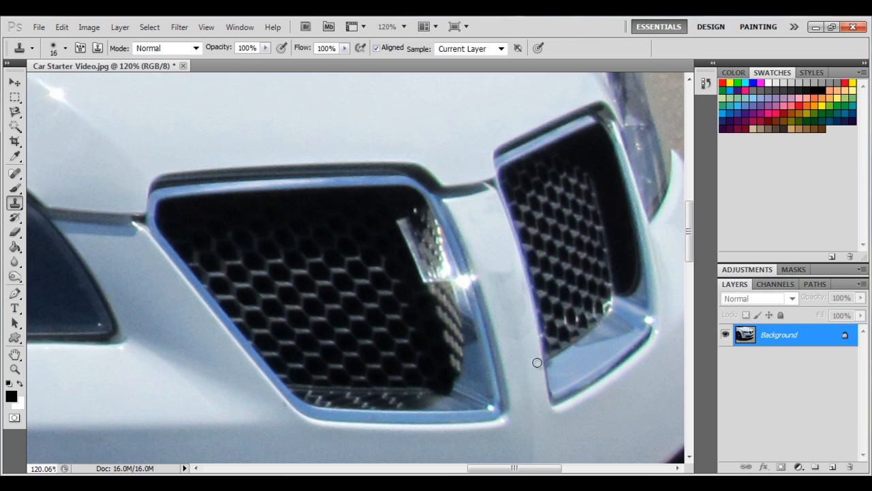
Enlarge the Clone Stamp brush to 25 px and even out the retouched strip between the grilles with freshly sampled paint.
key("alt")
left_click(66, 48)
left_click_drag(38, 87, 36, 86)
left_click(521, 358, "alt")
left_click_drag(525, 326, 521, 285)
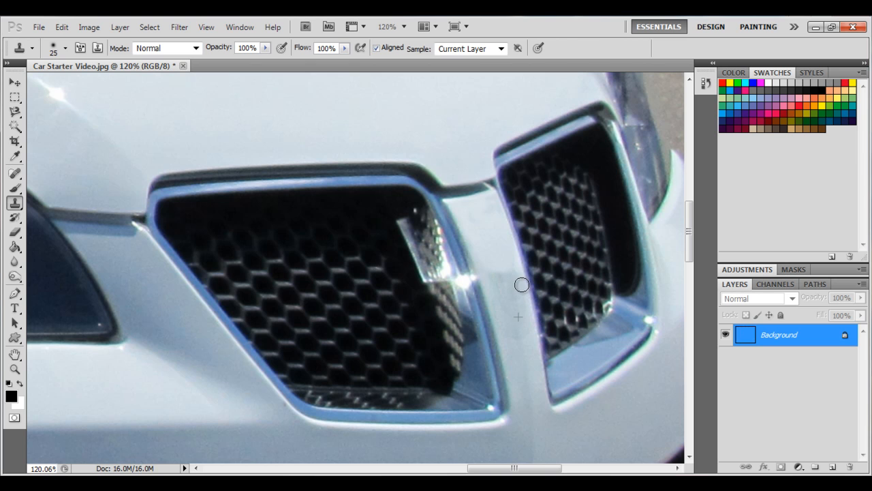
left_click(527, 357, "alt")
mouse_move(523, 335)
left_mouse_down()
mouse_move(513, 335)
mouse_move(523, 333)
mouse_move(527, 287)
mouse_move(493, 267)
left_mouse_up()
left_click(515, 314, "alt")
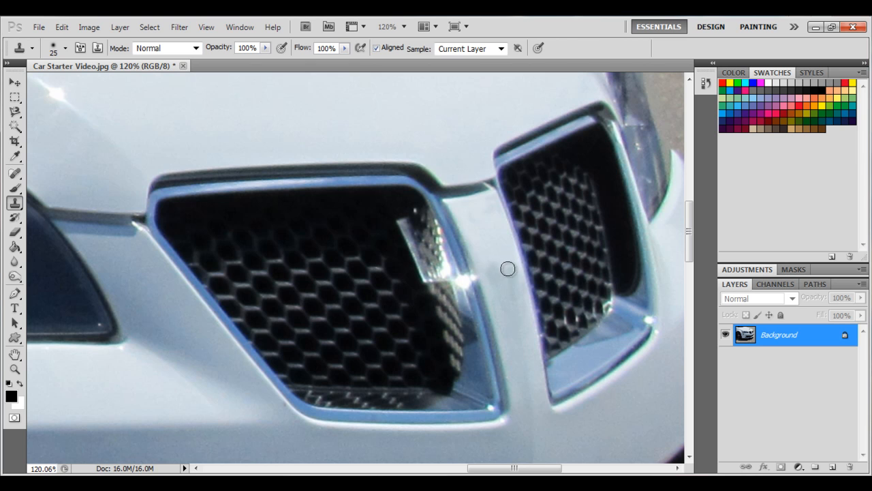
left_click_drag(503, 257, 483, 249)
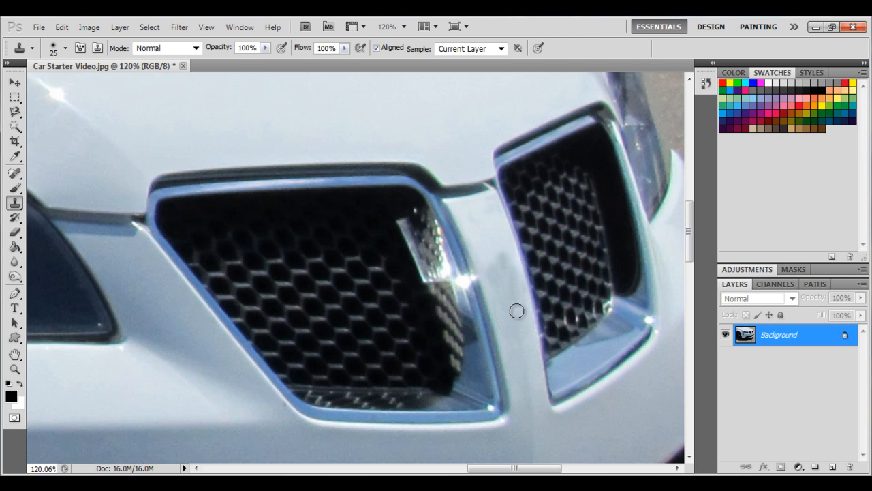
key("ctrl+z")
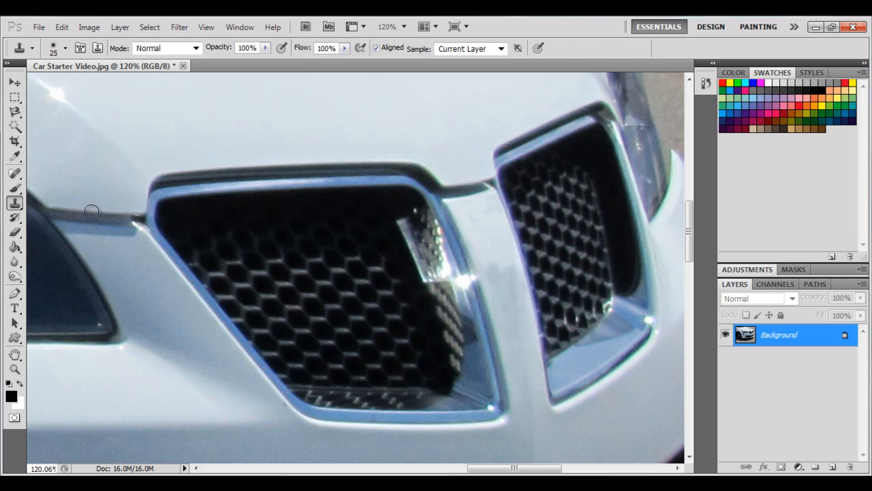
Soften the cloned paint between the two grilles with the Blur tool.
left_click(15, 261)
scroll(516, 292, "up", 5)
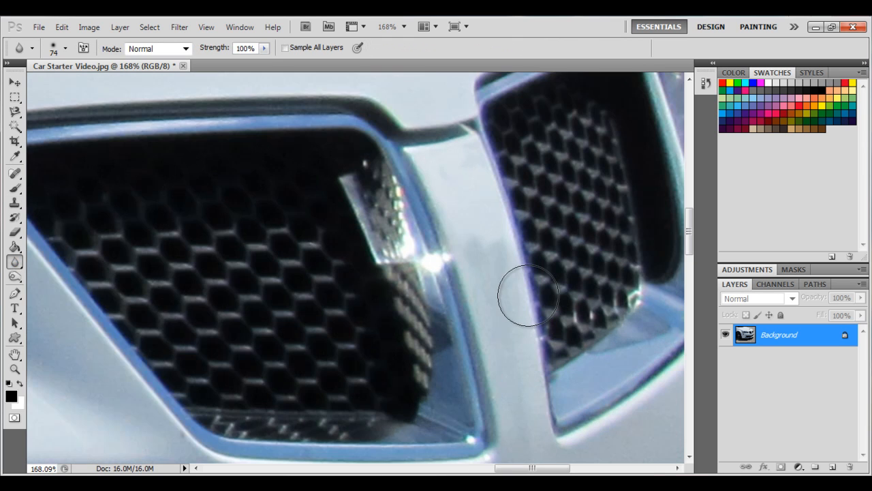
scroll(493, 250, "up", 1)
mouse_move(443, 208)
left_mouse_down()
mouse_move(456, 206)
mouse_move(475, 234)
mouse_move(487, 331)
mouse_move(435, 167)
left_mouse_up()
scroll(649, 448, "down", 6)
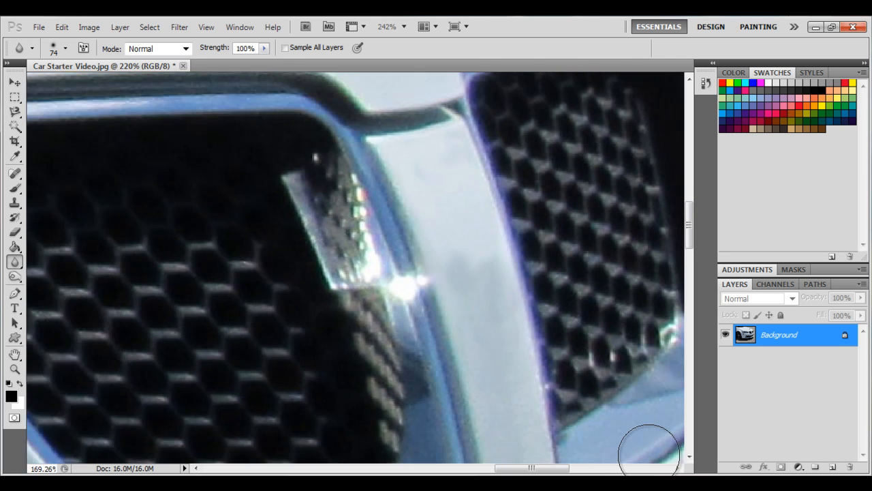
Open the Liquify filter and set up the Forward Warp tool with a brush size of 31.
left_click(179, 26)
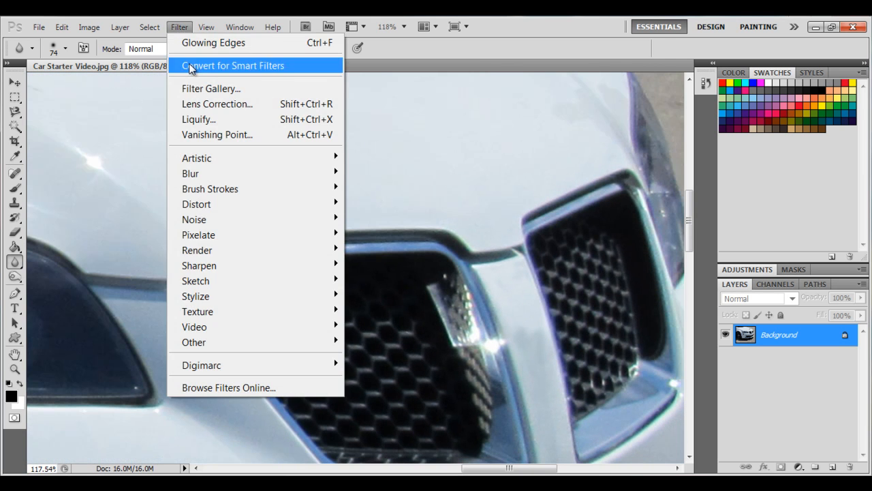
left_click(215, 123)
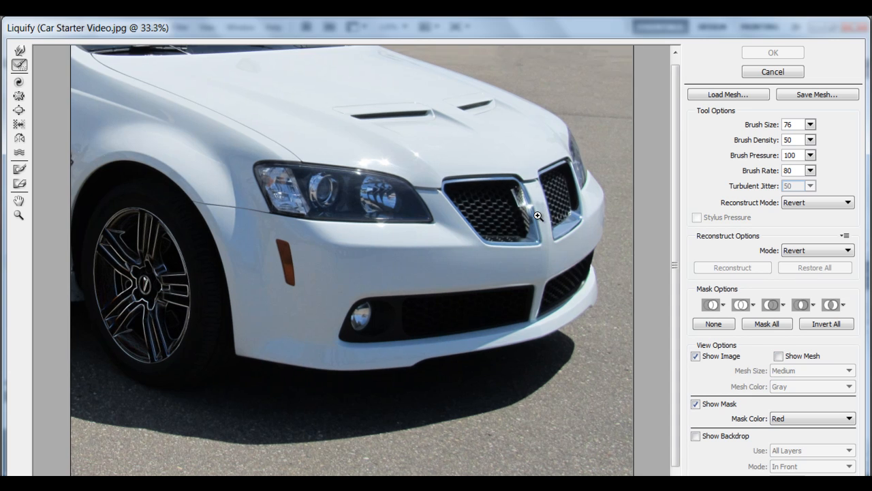
key("ctrl+plus")
key("ctrl+plus")
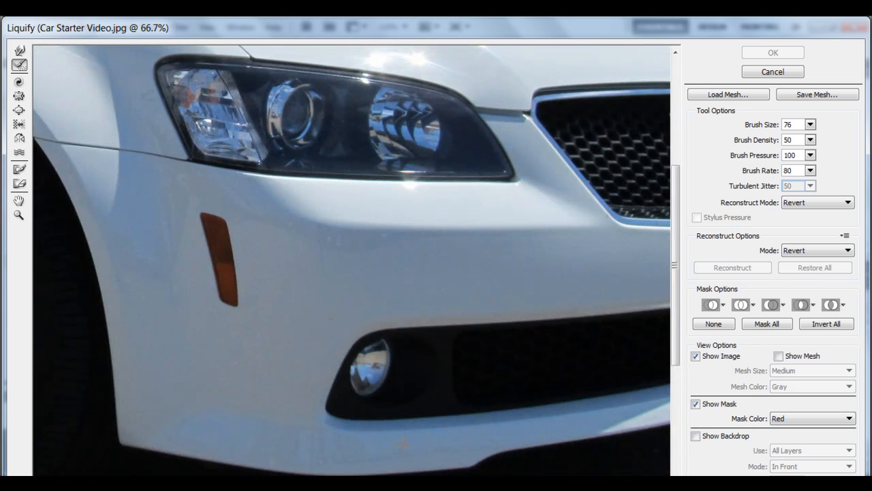
scroll(691, 346, "down", 6)
scroll(609, 388, "up", 10)
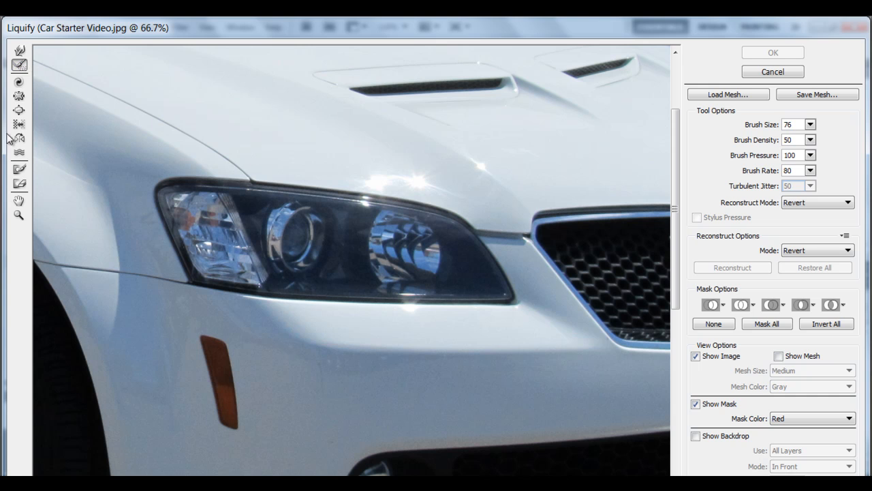
left_click(19, 200)
mouse_move(390, 252)
left_mouse_down()
mouse_move(163, 220)
mouse_move(144, 194)
mouse_move(134, 213)
left_mouse_up()
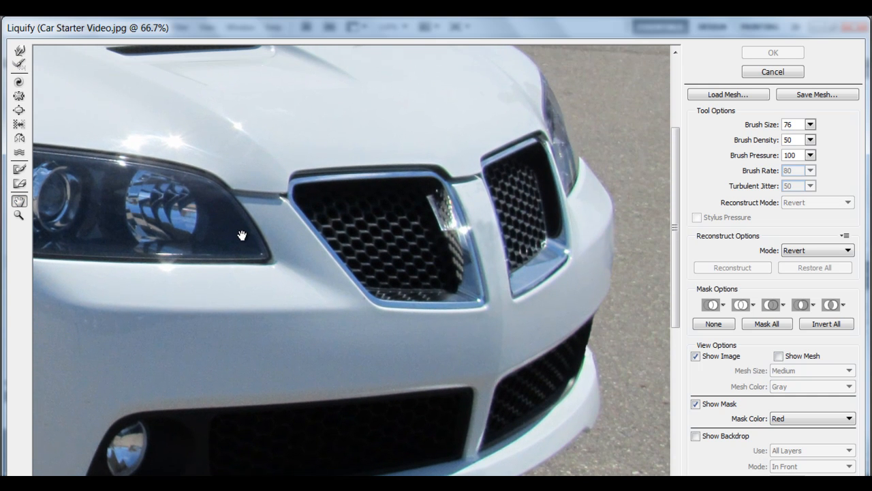
left_click_drag(485, 209, 488, 329)
key("ctrl+plus")
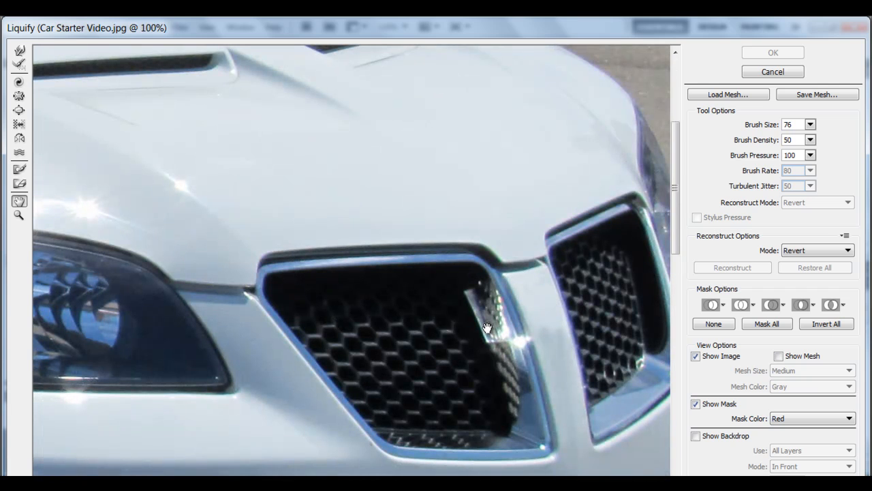
scroll(510, 329, "down", 1)
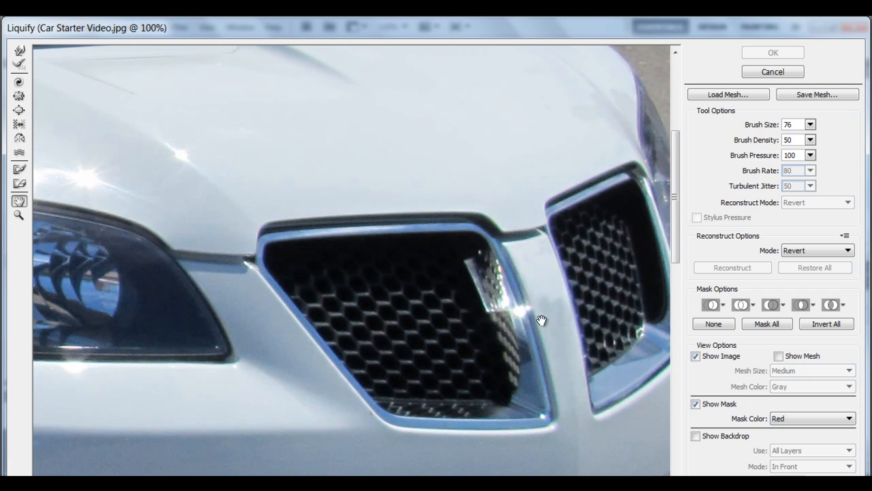
left_click(20, 52)
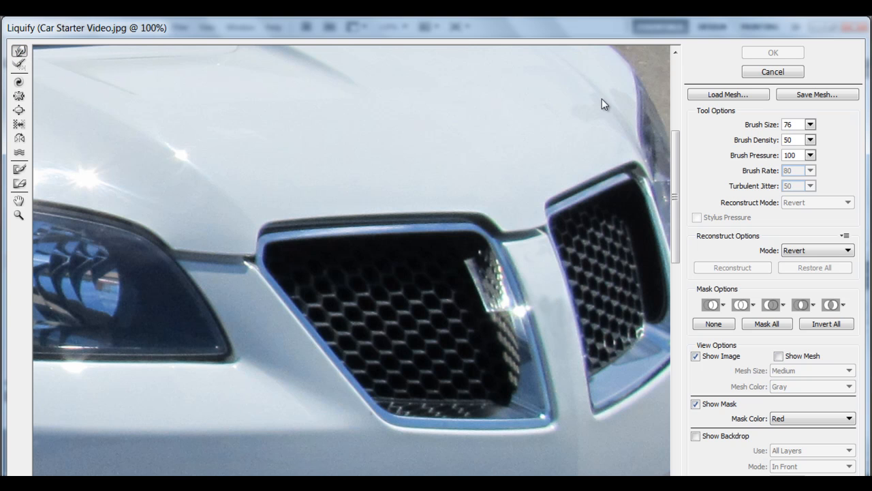
left_click(810, 124)
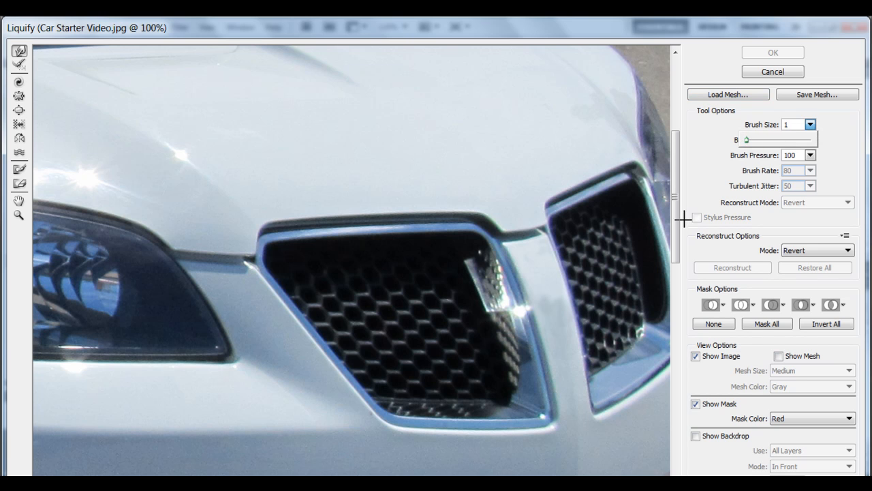
mouse_move(747, 143)
left_mouse_down()
mouse_move(760, 146)
mouse_move(748, 147)
left_mouse_up()
Push the dark smudges on the strip between the grilles into the surrounding paint with Forward Warp strokes.
key("ctrl+plus")
key("ctrl+plus")
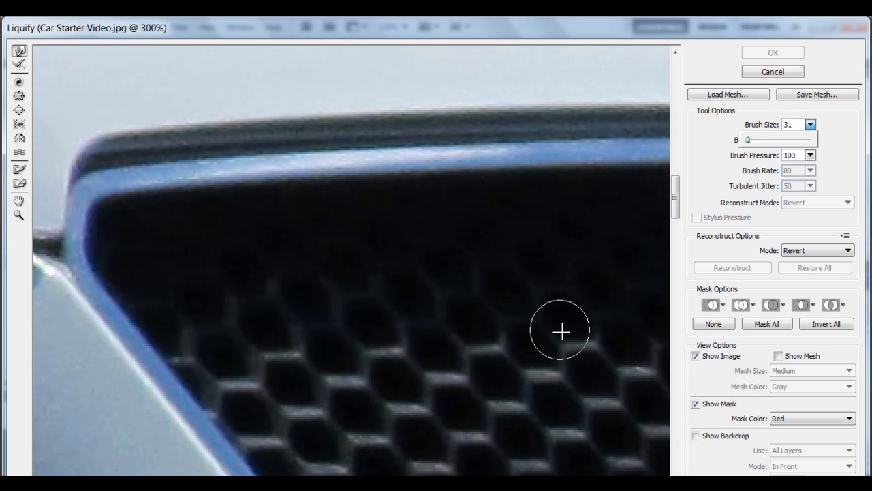
left_click(19, 201)
left_click_drag(451, 364, 197, 189)
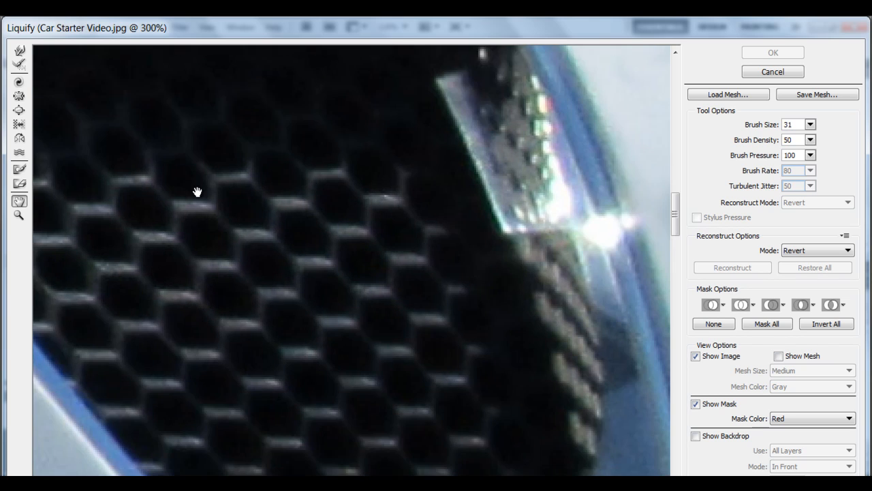
left_click_drag(591, 370, 318, 311)
mouse_move(424, 208)
left_mouse_down()
mouse_move(432, 370)
mouse_move(387, 324)
left_mouse_up()
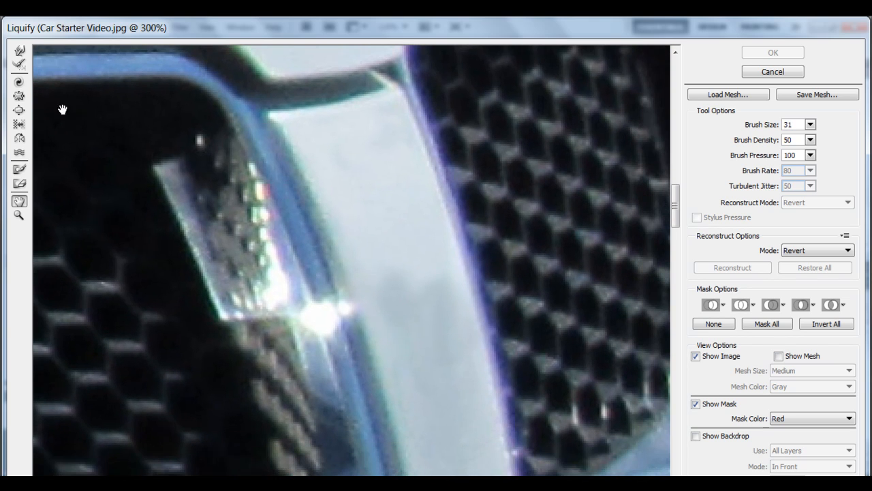
left_click(20, 50)
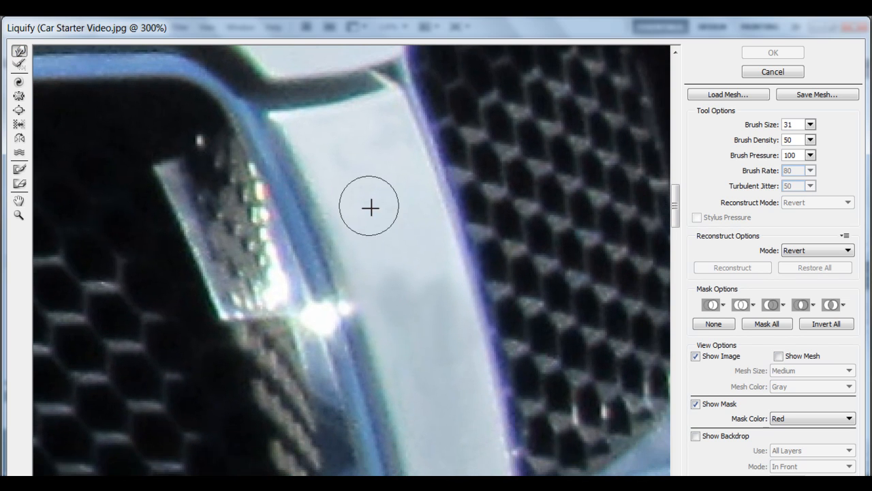
left_click_drag(396, 296, 456, 389)
mouse_move(437, 322)
left_mouse_down()
mouse_move(424, 301)
mouse_move(430, 341)
mouse_move(411, 320)
mouse_move(395, 278)
mouse_move(402, 298)
mouse_move(429, 300)
mouse_move(410, 272)
mouse_move(397, 307)
mouse_move(413, 293)
left_mouse_up()
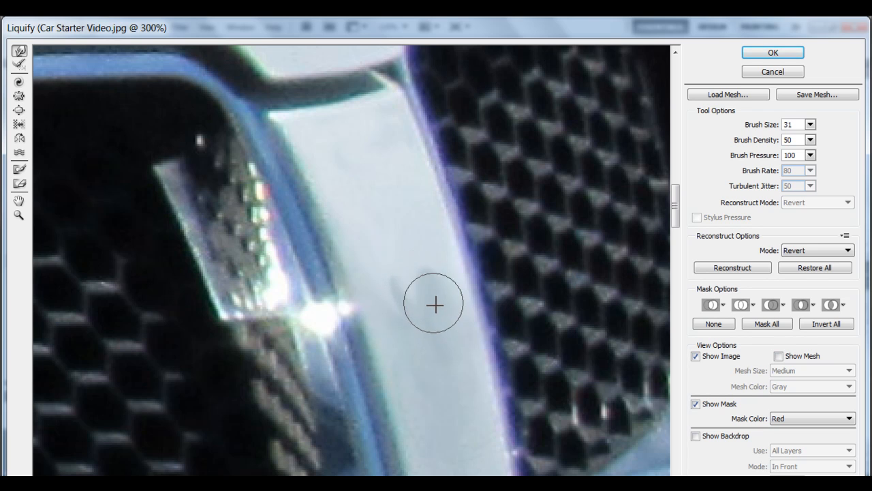
mouse_move(438, 313)
left_mouse_down()
mouse_move(411, 310)
mouse_move(415, 331)
mouse_move(405, 298)
mouse_move(417, 323)
left_mouse_up()
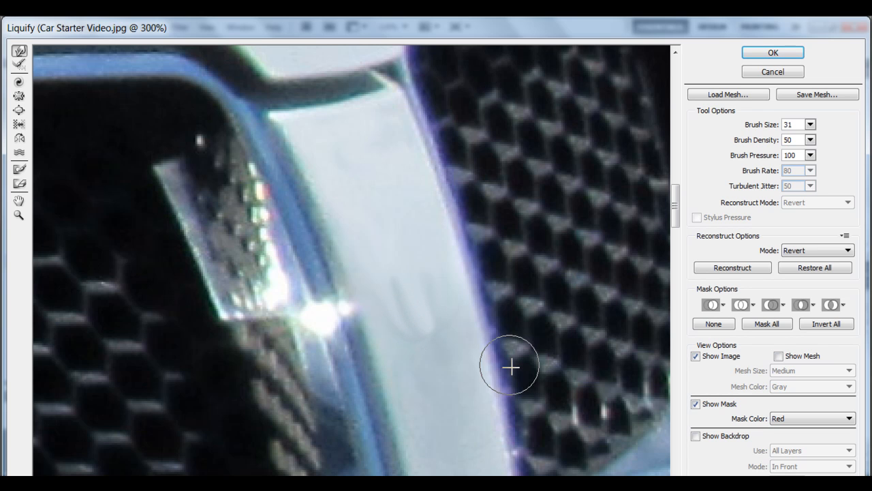
Warp the remaining streaks lower on the strip between the grilles and apply the Liquify filter.
scroll(510, 361, "down", 3)
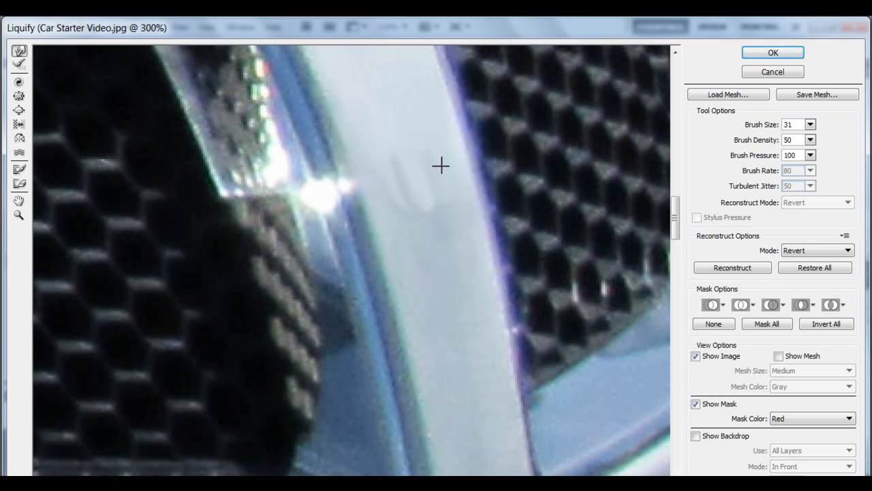
left_click_drag(421, 218, 426, 245)
mouse_move(403, 203)
left_mouse_down()
mouse_move(434, 203)
mouse_move(454, 227)
mouse_move(423, 186)
mouse_move(456, 215)
left_mouse_up()
left_click(766, 52)
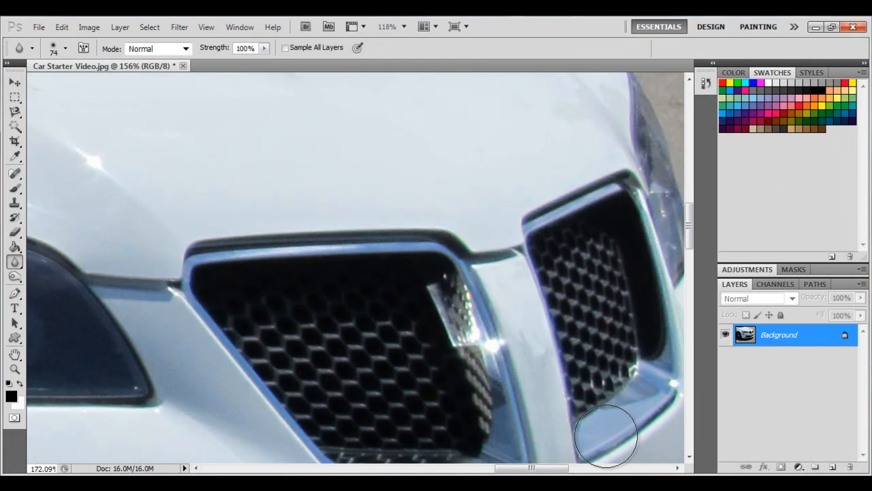
Soften the remaining smudges on the painted strip between the grilles with the Blur tool at 38 px and 28% hardness.
scroll(507, 370, "up", 3)
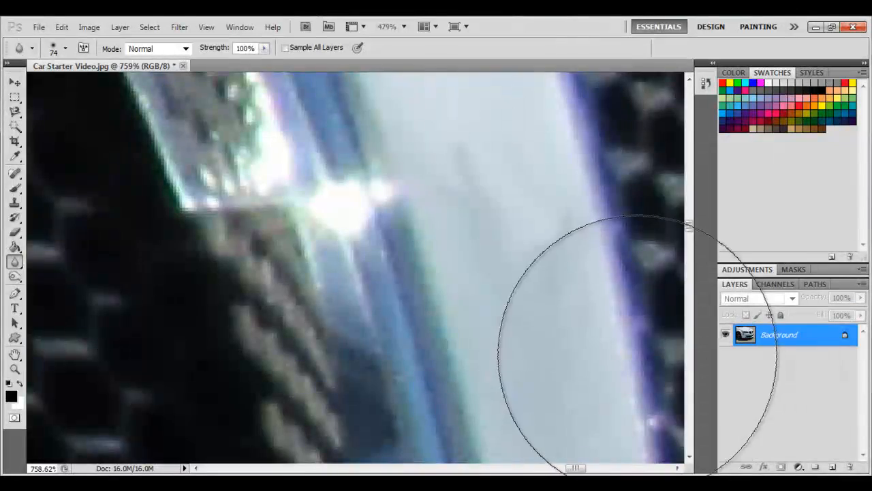
scroll(606, 293, "up", 2)
scroll(414, 245, "down", 1)
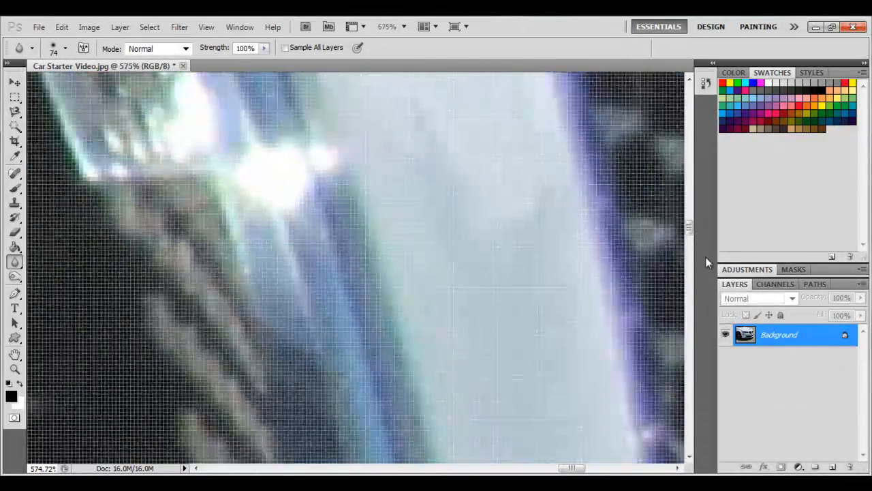
left_click_drag(691, 227, 694, 222)
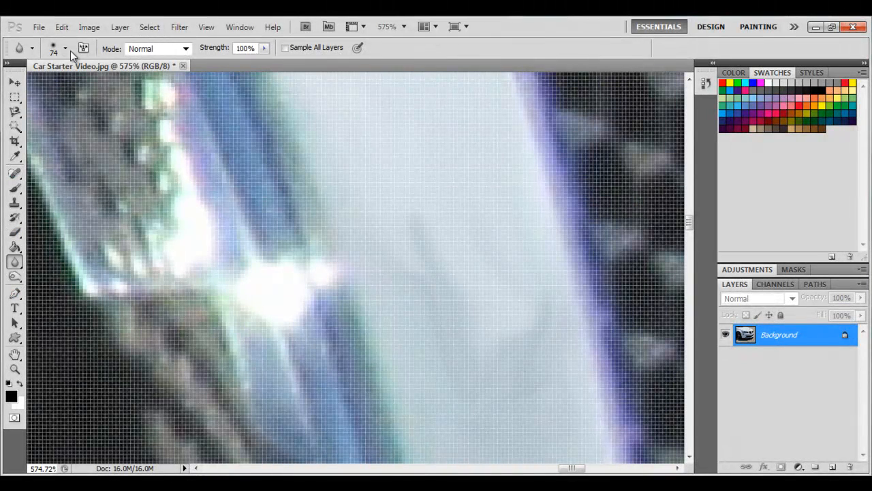
left_click(66, 49)
mouse_move(58, 94)
left_mouse_down()
mouse_move(44, 89)
mouse_move(31, 115)
mouse_move(47, 114)
left_mouse_up()
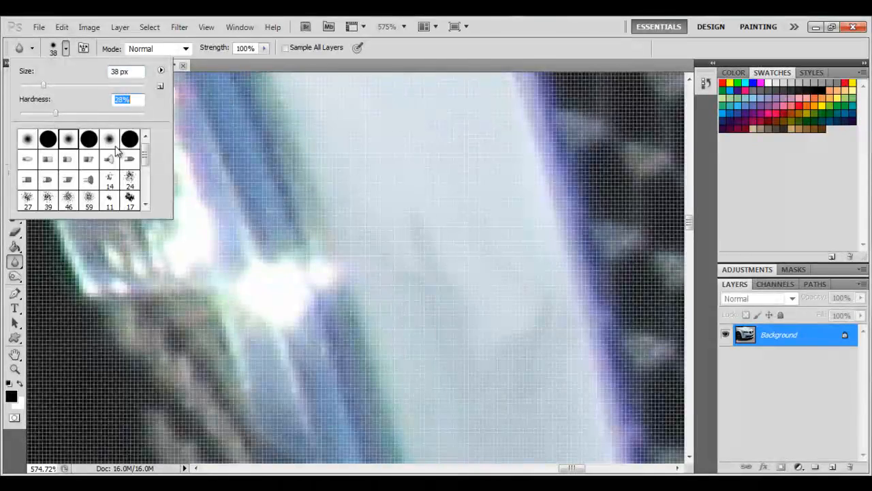
left_click(493, 299)
mouse_move(461, 234)
left_mouse_down()
mouse_move(503, 317)
mouse_move(399, 228)
mouse_move(420, 267)
mouse_move(536, 340)
mouse_move(473, 259)
mouse_move(494, 318)
mouse_move(420, 156)
mouse_move(471, 332)
mouse_move(386, 171)
mouse_move(461, 290)
mouse_move(504, 311)
mouse_move(505, 331)
mouse_move(485, 323)
mouse_move(520, 339)
left_mouse_up()
scroll(520, 339, "down", 5)
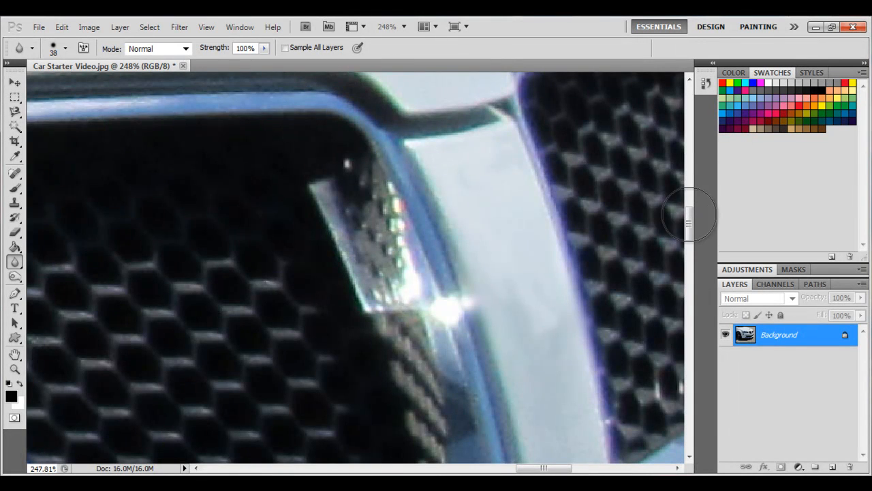
scroll(538, 334, "down", 6)
scroll(339, 337, "down", 5)
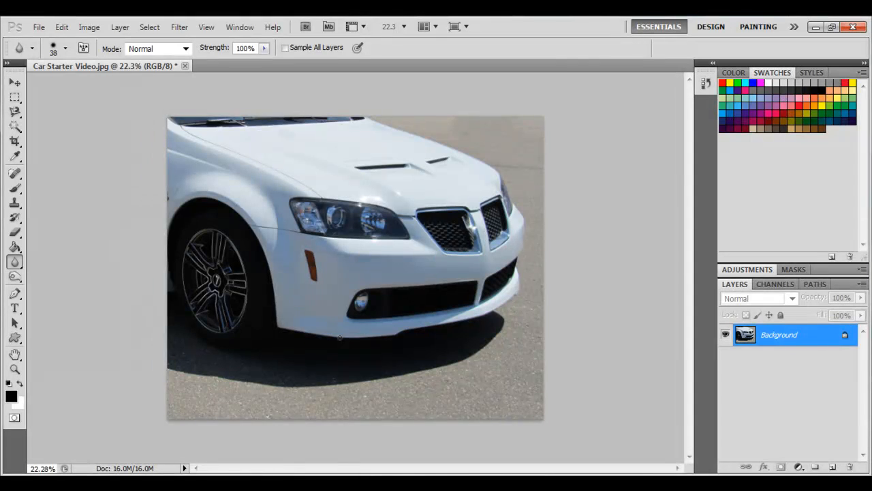
scroll(414, 325, "up", 2)
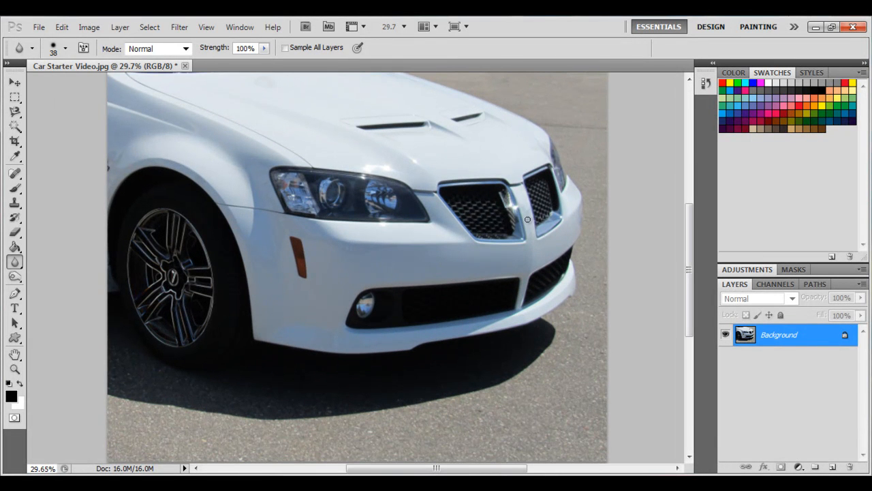
Select the upper part of the painted strip between the two grilles with the Polygonal Lasso tool.
scroll(572, 204, "up", 5)
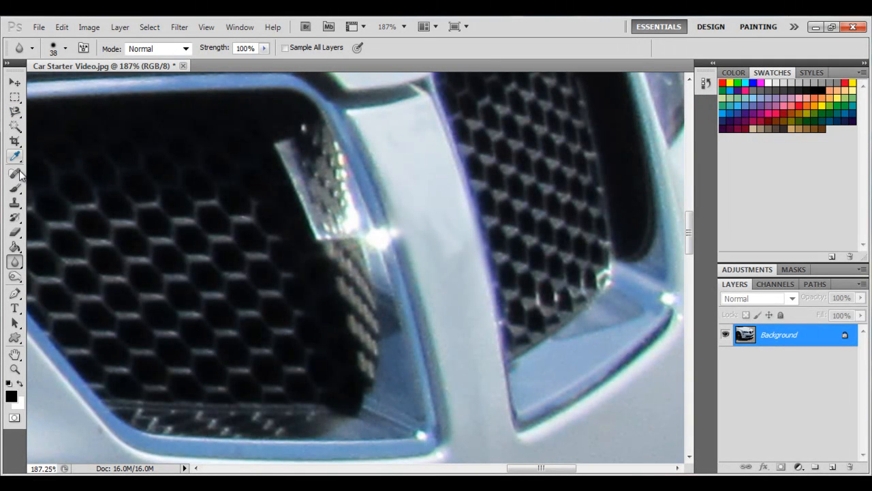
left_click(15, 111)
right_click(15, 111)
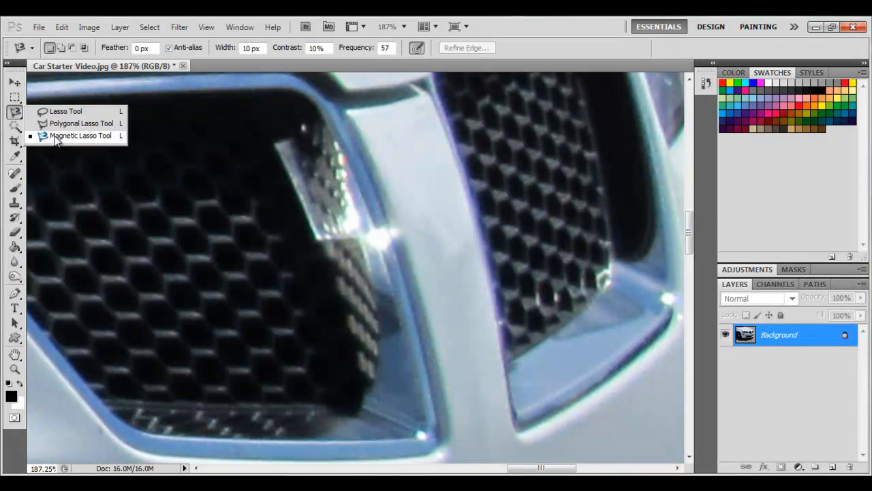
left_click(75, 124)
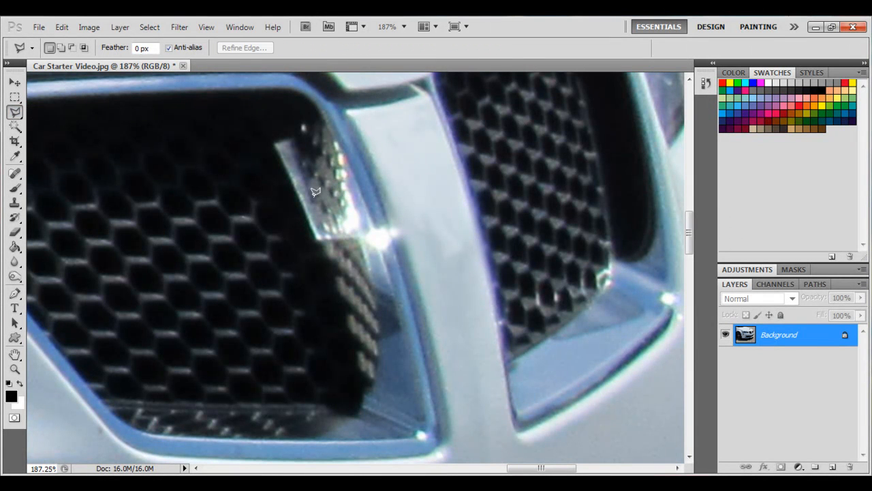
left_click(395, 206)
left_click(490, 299)
left_click(462, 181)
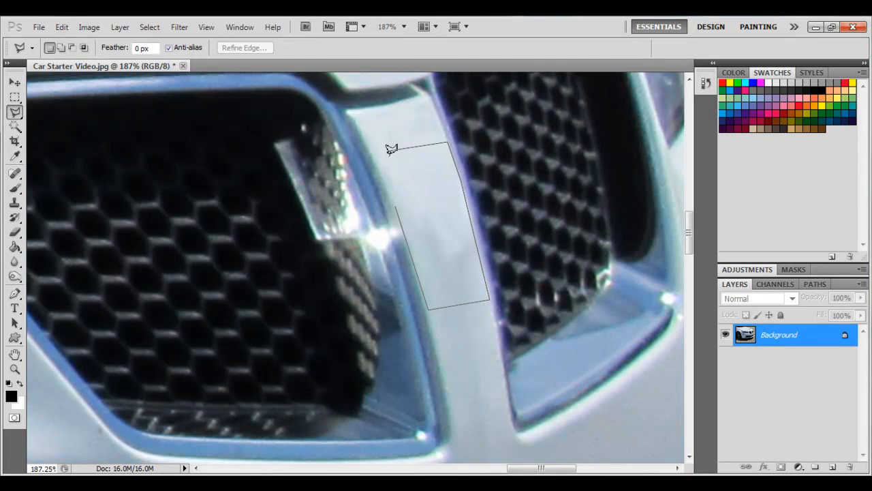
left_click(396, 208)
Apply a Motion Blur with adjusted angle and distance to the selected strip between the grilles, and deselect it.
left_click(180, 27)
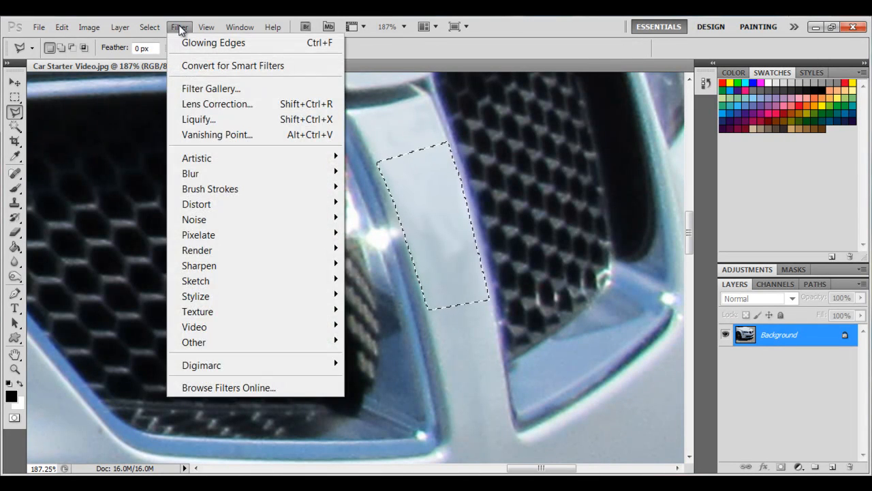
mouse_move(212, 172)
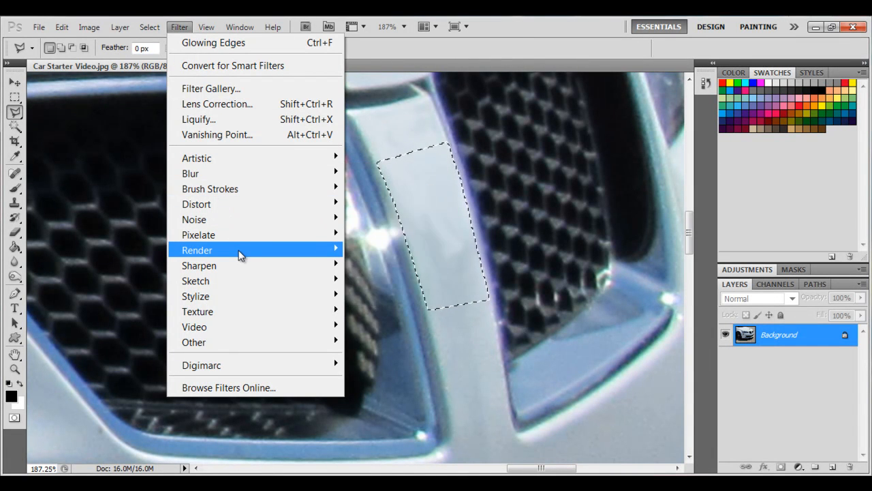
mouse_move(293, 174)
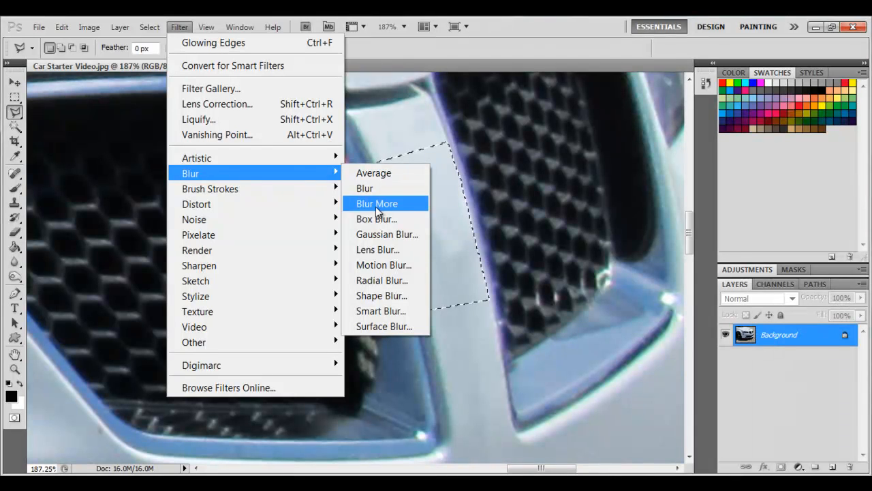
left_click(385, 273)
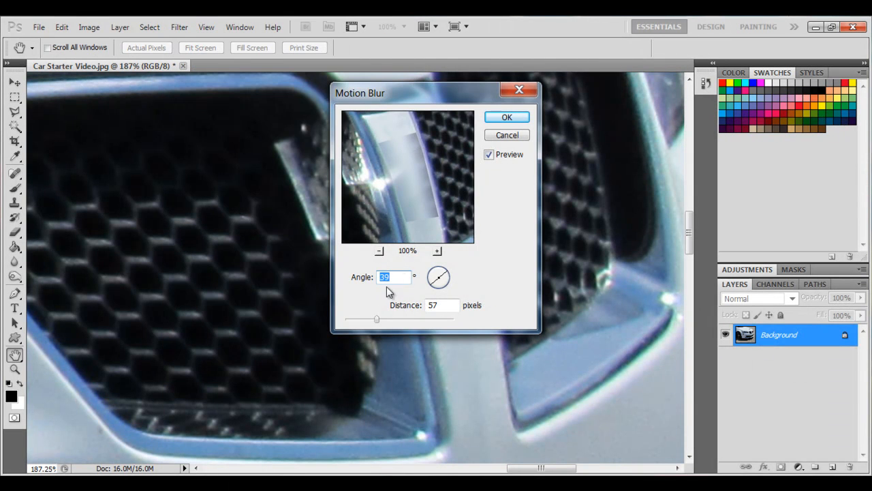
left_click(355, 319)
left_click_drag(359, 319, 342, 320)
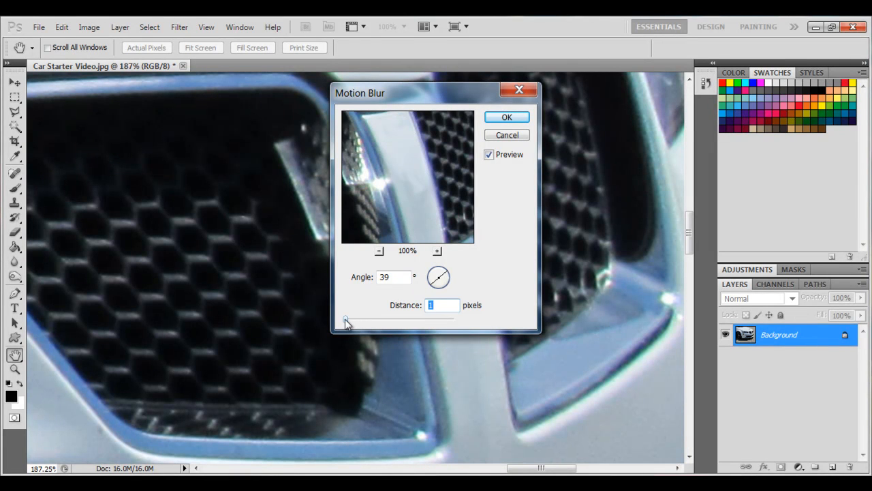
left_click_drag(437, 282, 448, 292)
left_click_drag(347, 318, 362, 318)
left_click(507, 117)
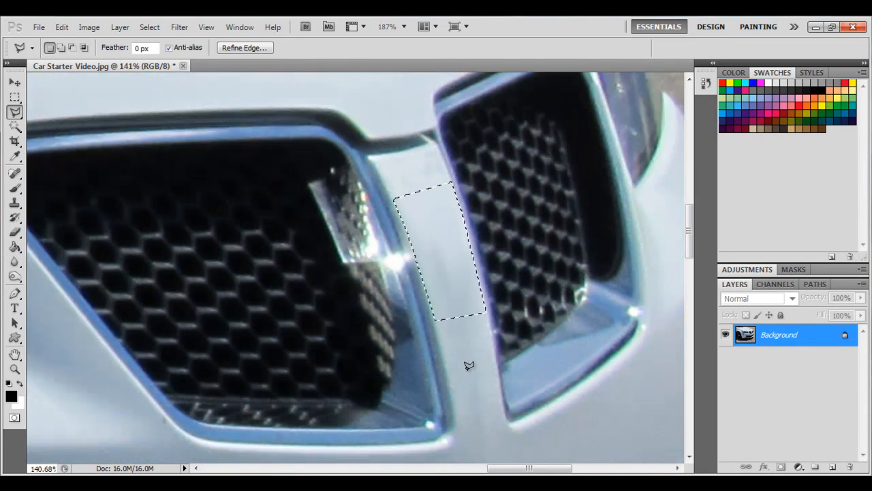
scroll(469, 365, "down", 5)
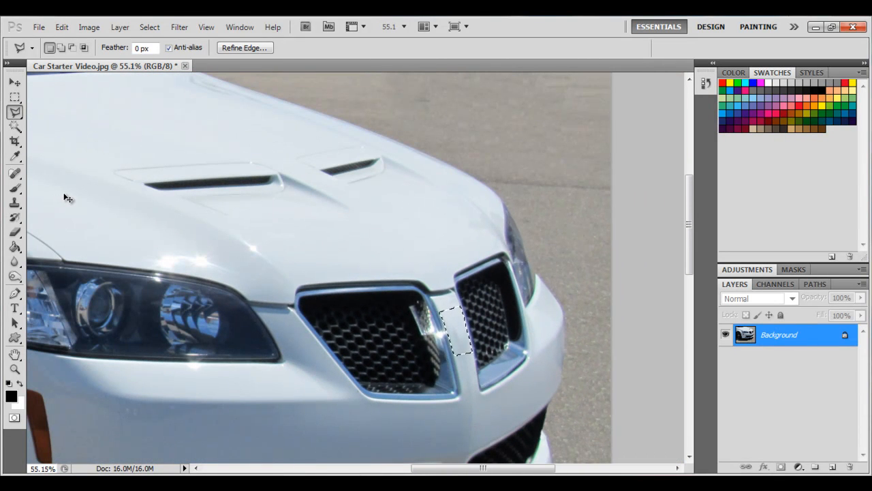
key("ctrl+d")
scroll(452, 340, "down", 4)
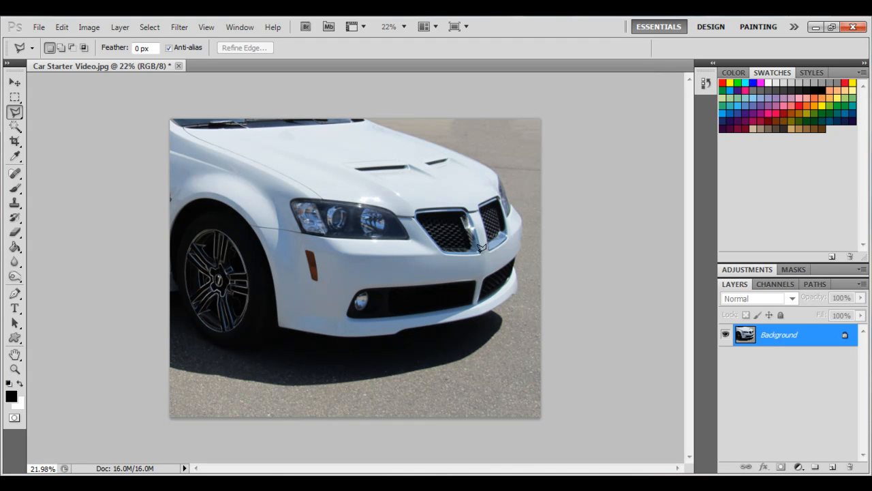
Remove the orange side marker by cloning nearby bumper paint over it with a 90 px Clone Stamp brush.
scroll(323, 283, "up", 8)
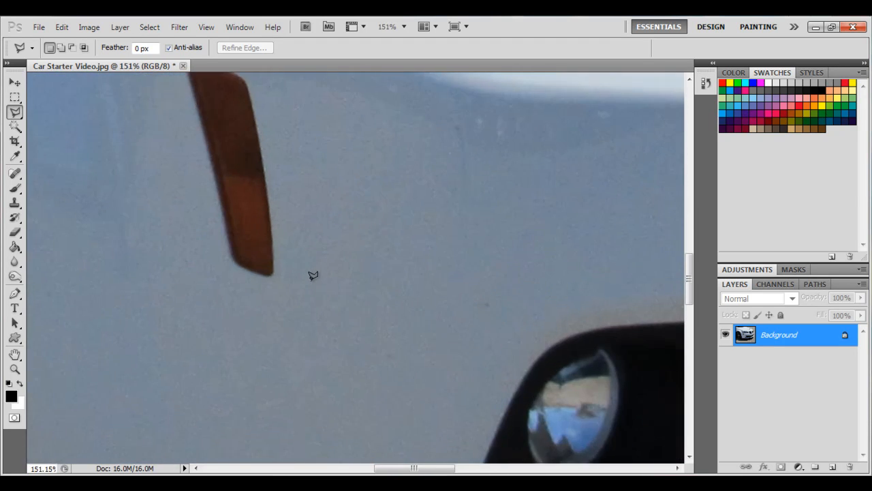
scroll(352, 381, "down", 5)
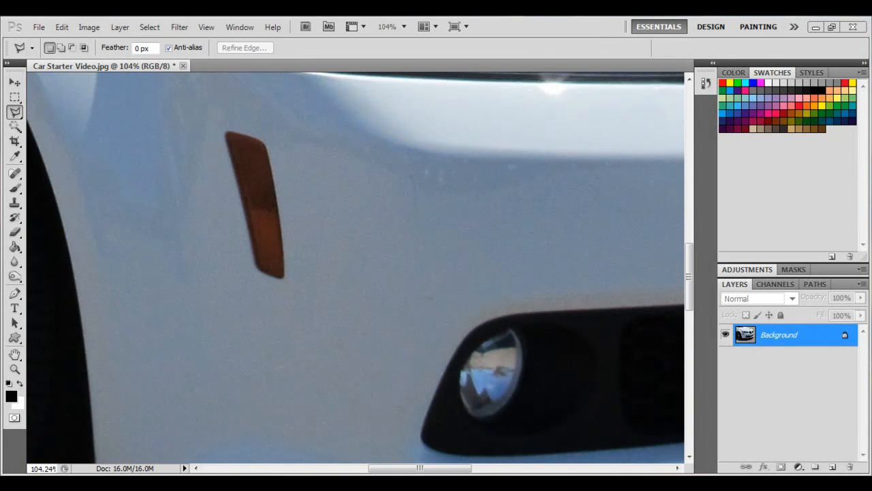
scroll(255, 282, "down", 2)
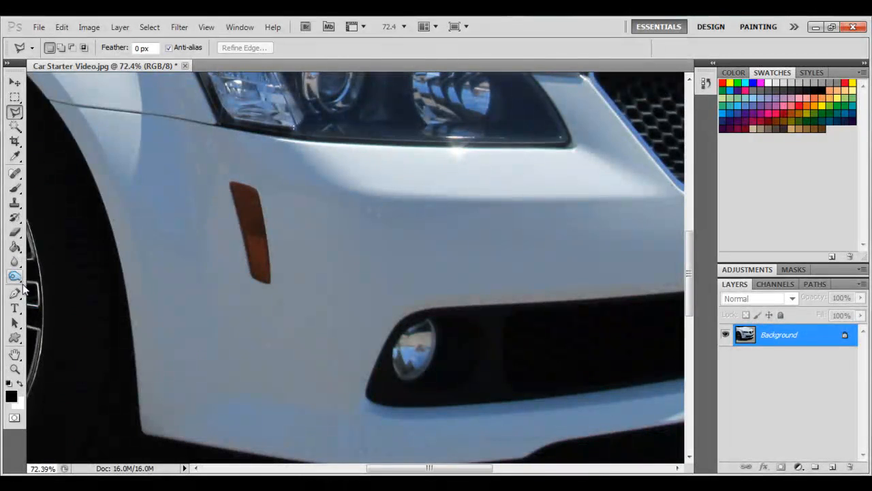
left_click(15, 202)
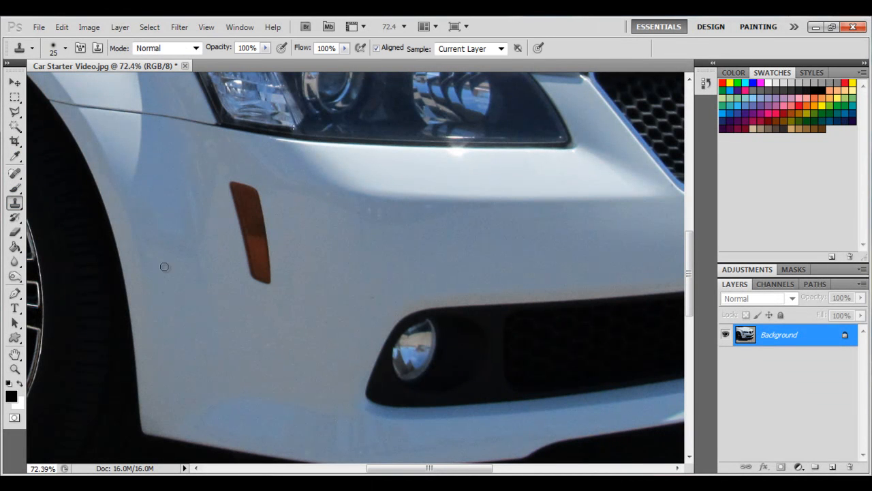
left_click(65, 49)
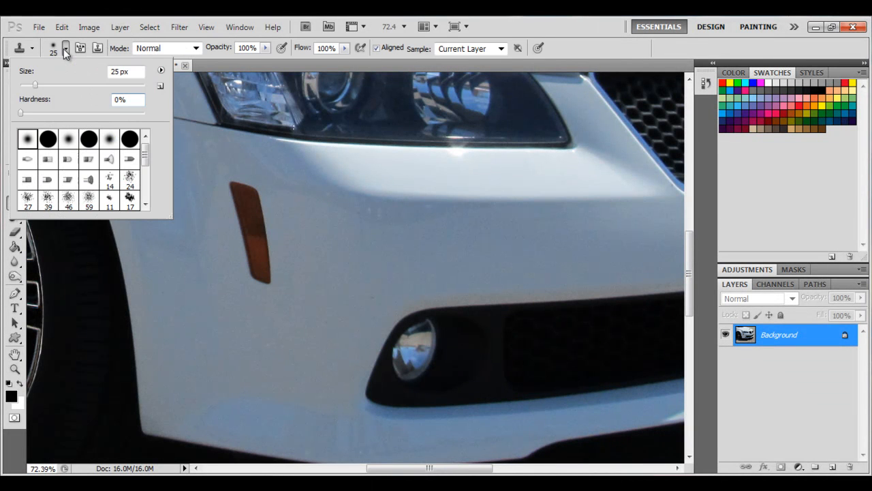
left_click_drag(33, 86, 75, 87)
left_click(227, 167)
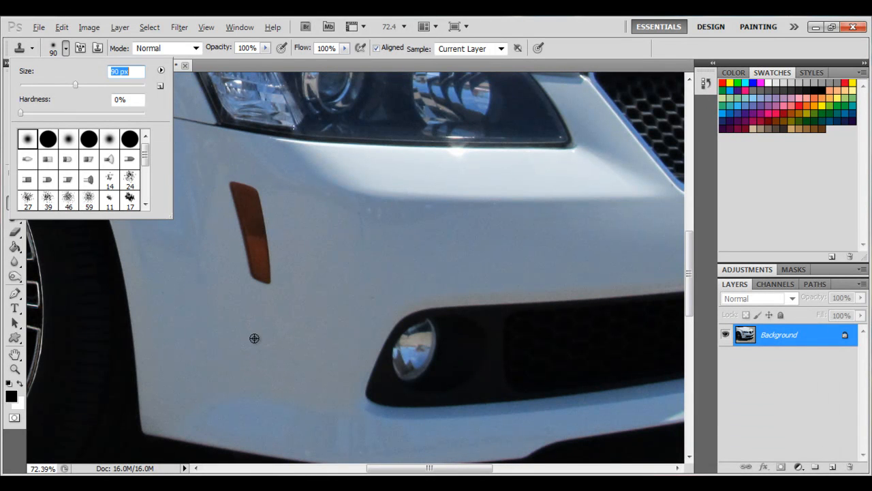
left_click(263, 392, "alt")
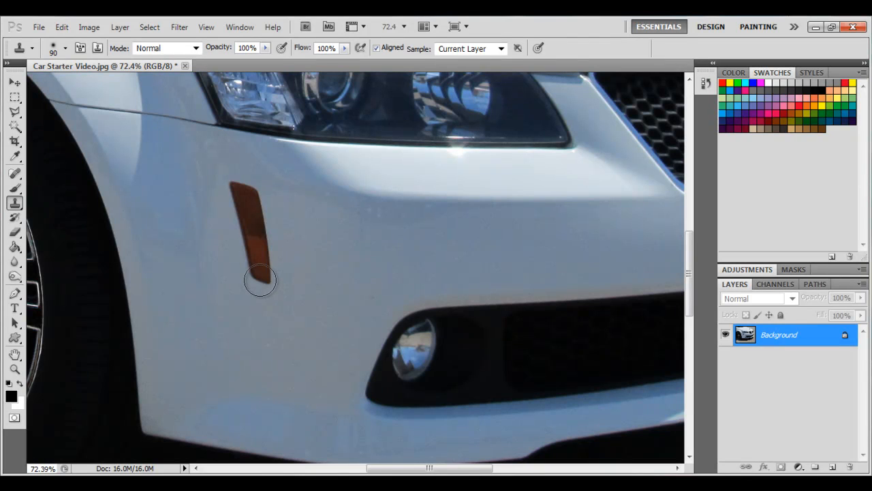
mouse_move(258, 257)
left_mouse_down()
mouse_move(259, 284)
mouse_move(265, 255)
mouse_move(266, 290)
mouse_move(246, 216)
mouse_move(251, 265)
mouse_move(239, 188)
mouse_move(267, 249)
mouse_move(258, 204)
mouse_move(248, 190)
mouse_move(253, 225)
mouse_move(230, 180)
mouse_move(259, 291)
mouse_move(290, 264)
left_mouse_up()
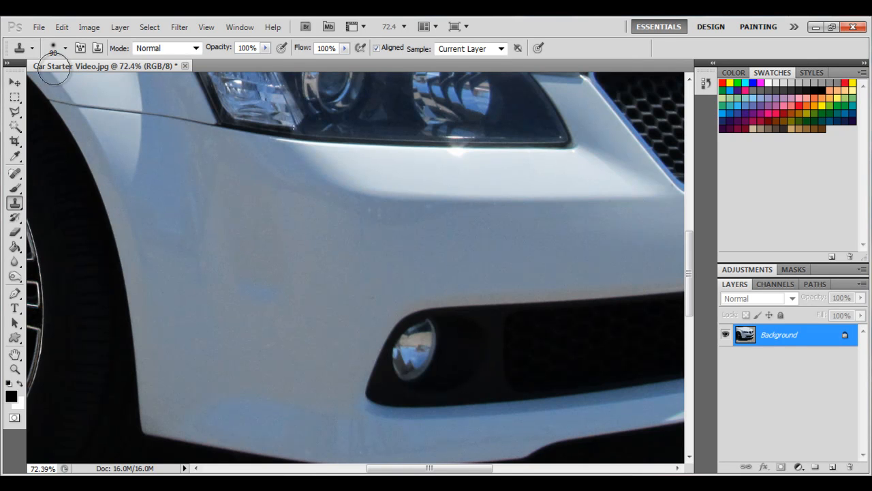
scroll(306, 344, "down", 3)
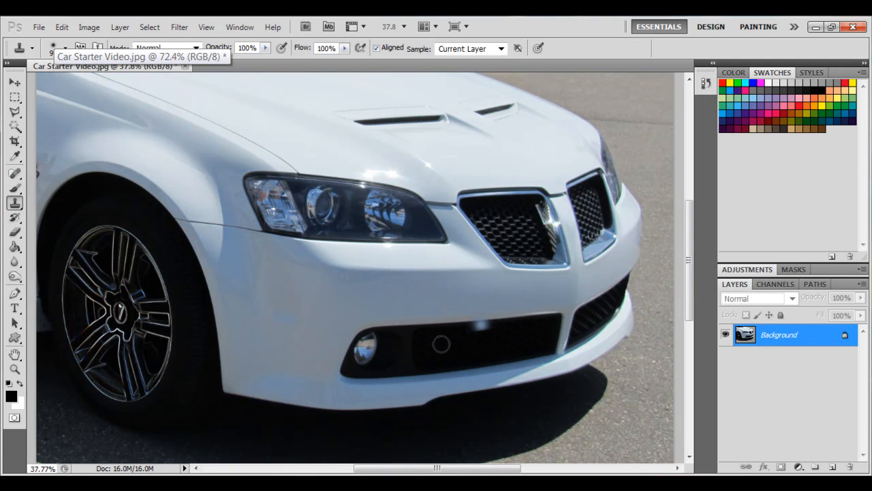
scroll(447, 420, "down", 2)
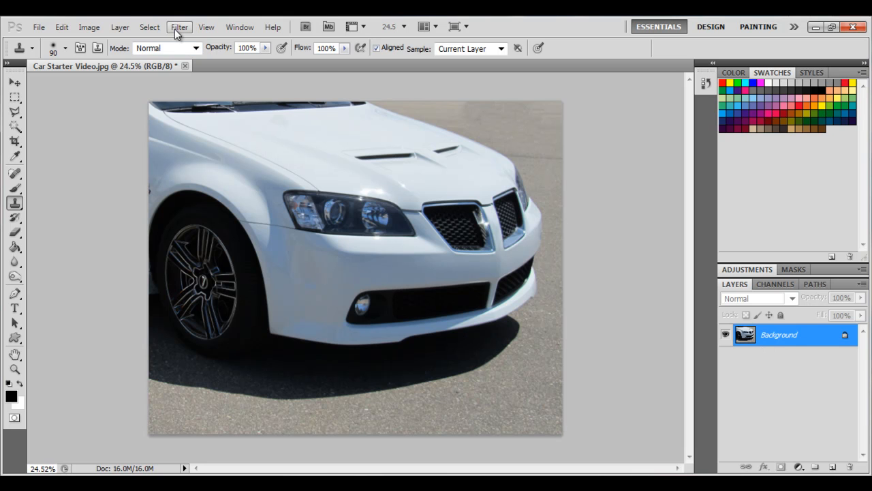
Create a new layer named "Layer Beast" in Normal mode at 100% opacity.
left_click(119, 29)
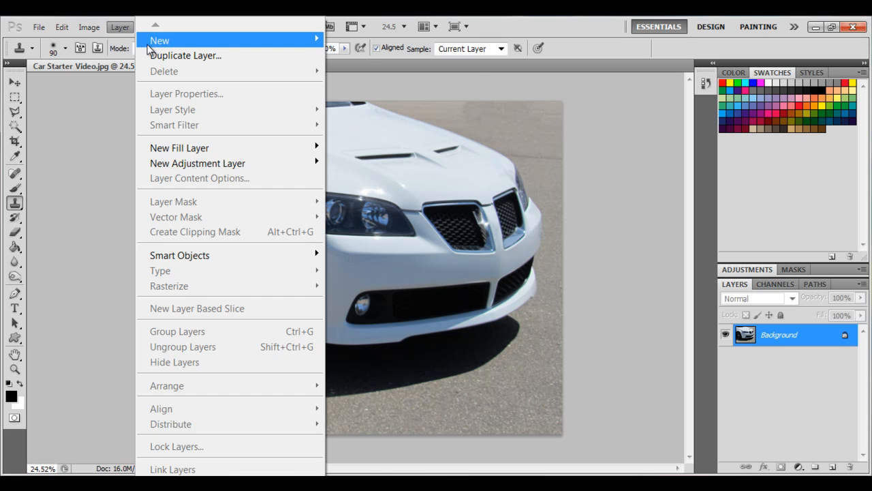
mouse_move(188, 43)
left_click(360, 42)
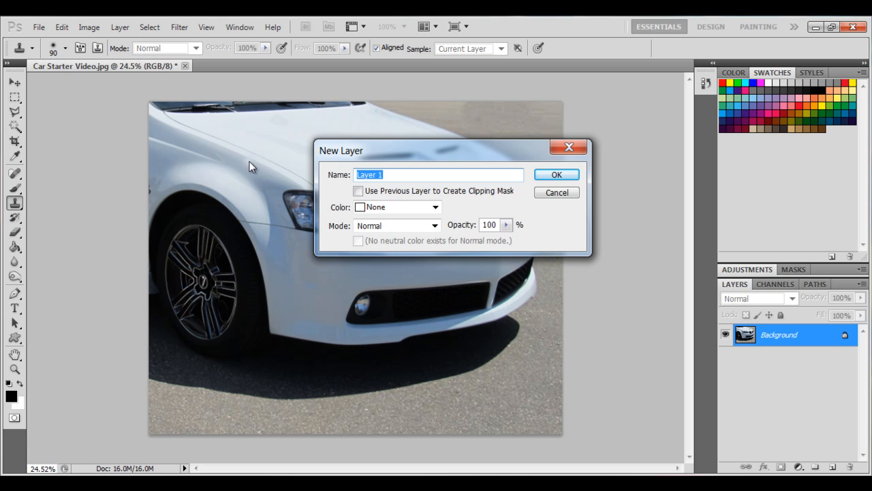
type("L")
key("BackSpace")
type("Layer Beast")
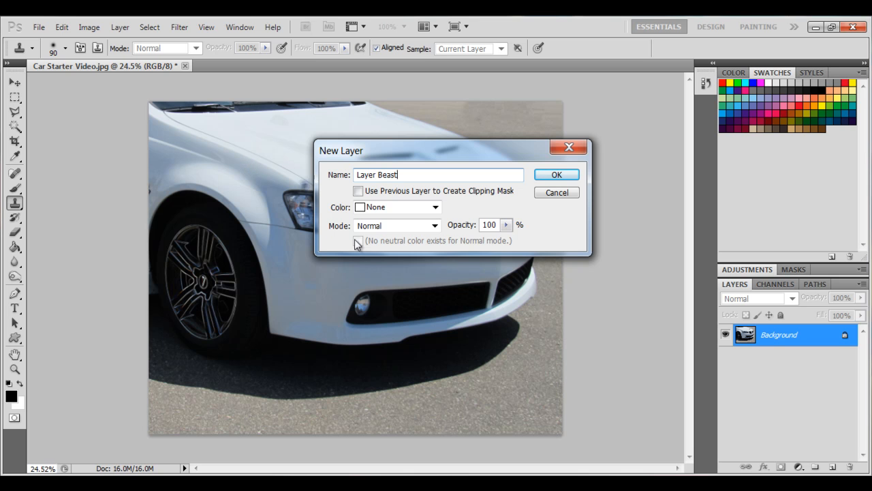
left_click(556, 176)
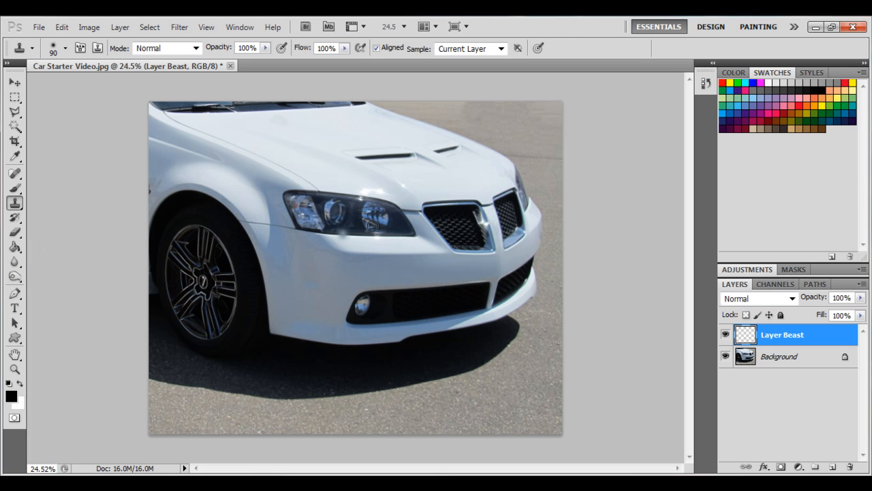
left_click(353, 190)
key("ctrl+z")
scroll(517, 242, "up", 3)
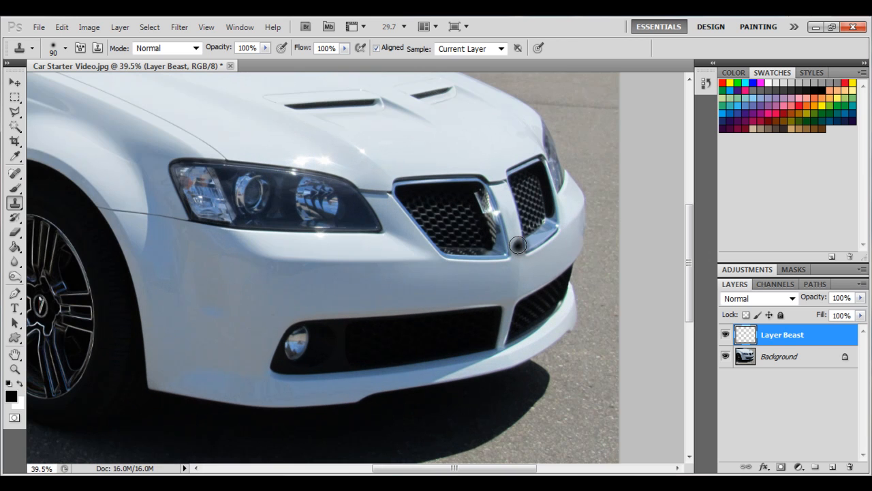
scroll(518, 244, "up", 3)
scroll(431, 235, "up", 1)
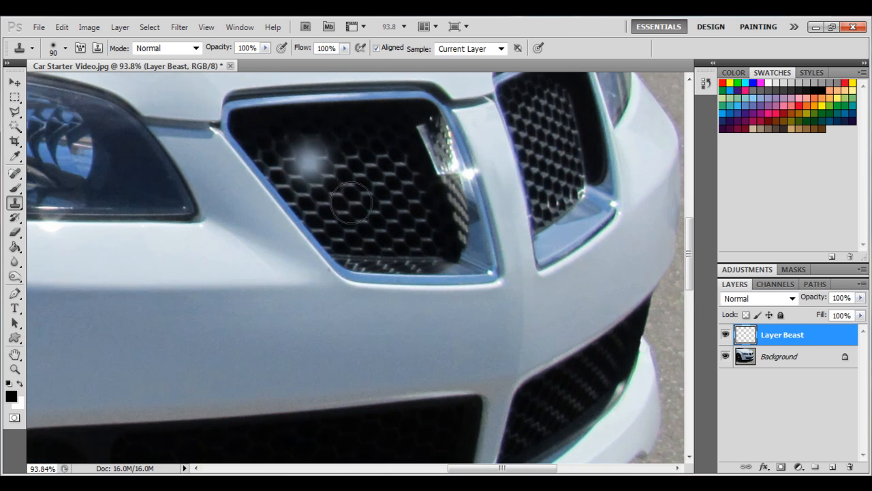
Switch to the Brush tool at 30% opacity for painting on the Layer Beast layer.
scroll(361, 203, "up", 1)
scroll(379, 193, "down", 1)
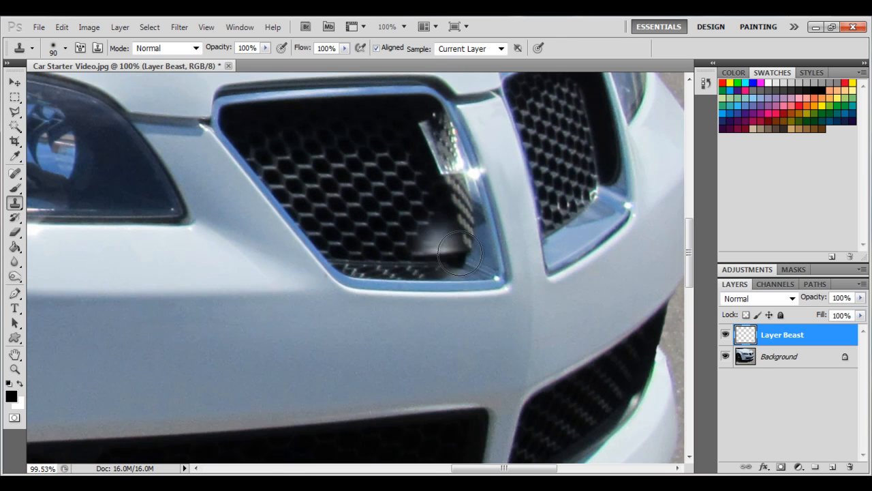
scroll(461, 273, "down", 2)
left_click(439, 267)
left_click_drag(691, 287, 690, 277)
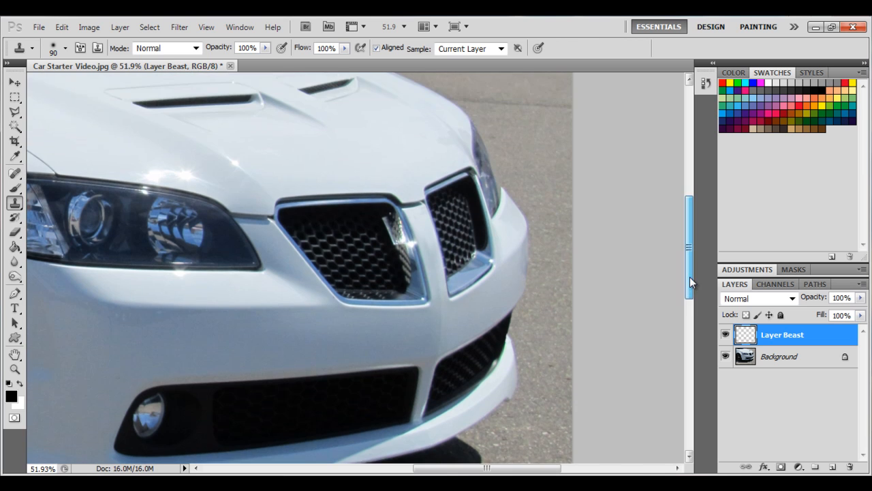
scroll(409, 305, "up", 4)
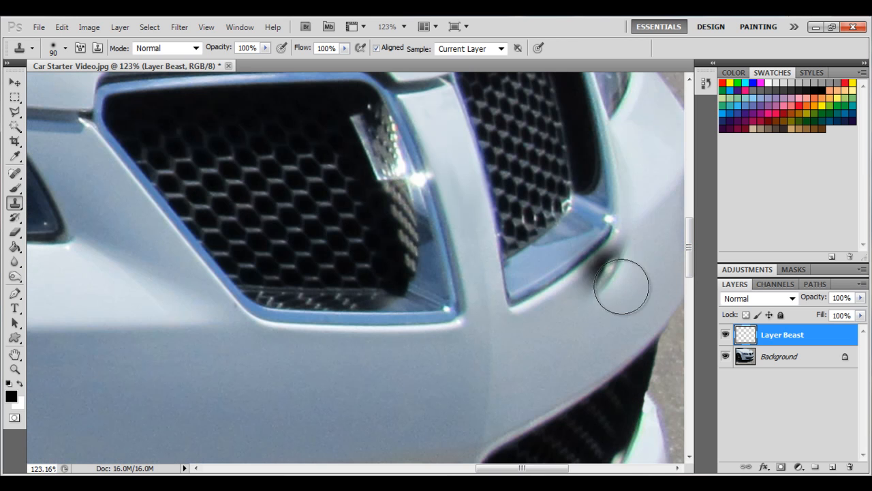
left_click(15, 189)
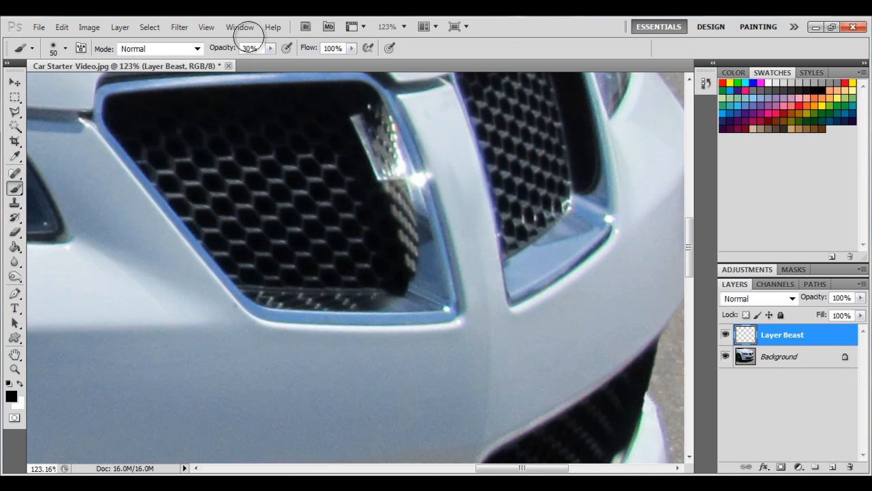
left_click(269, 49)
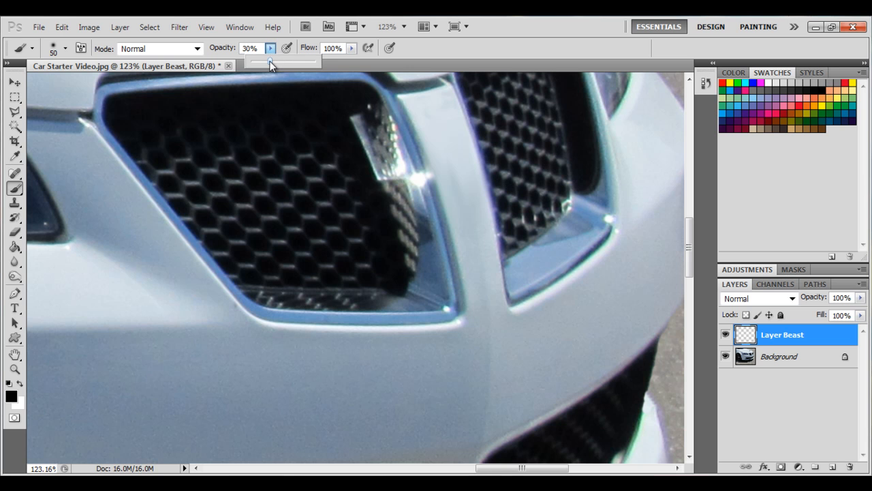
left_click(9, 397)
left_click(431, 137)
mouse_move(431, 137)
left_mouse_down()
mouse_move(423, 135)
mouse_move(398, 215)
left_mouse_up()
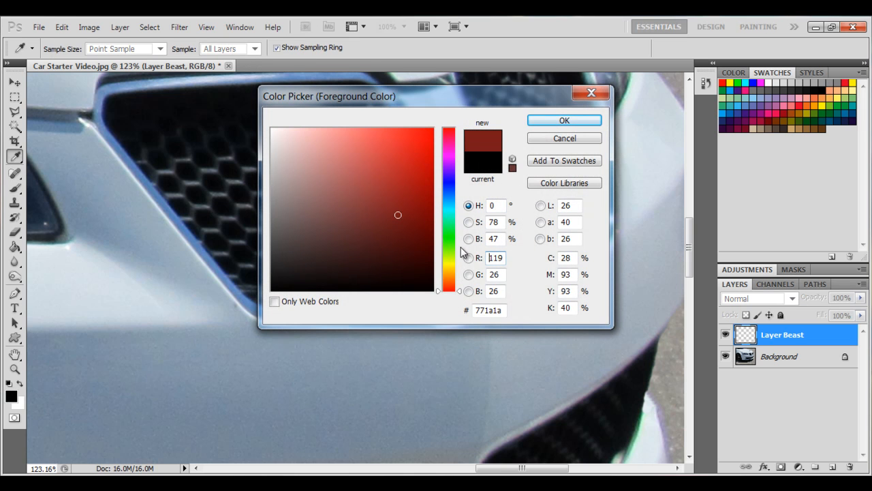
left_click_drag(451, 208, 455, 272)
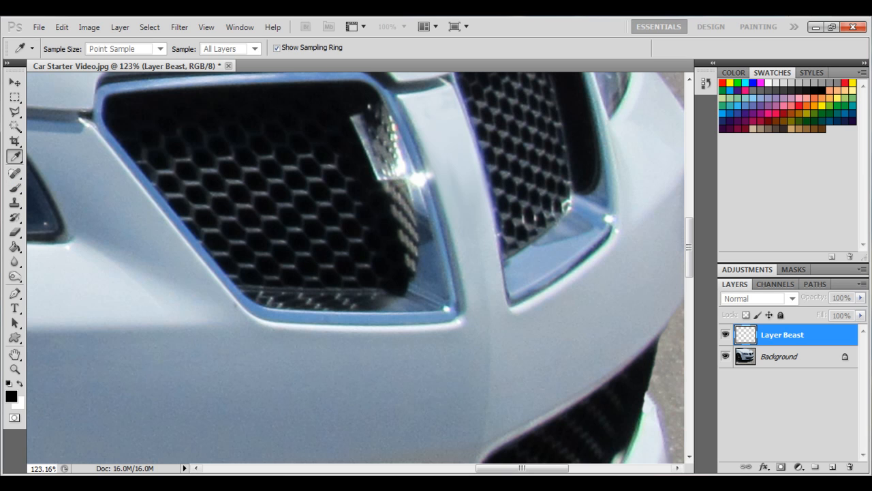
Set the foreground colour to a bright blue around #0055ff and the brush size to 39 px.
left_click(11, 396)
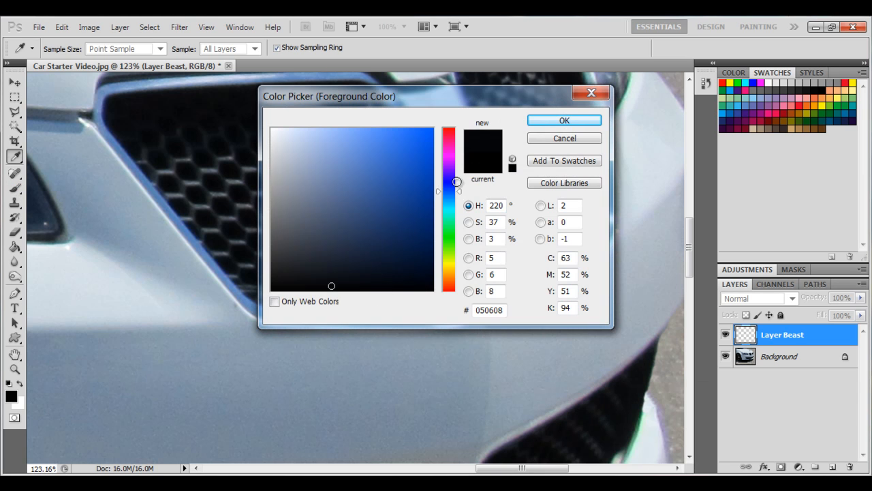
left_click_drag(371, 184, 459, 121)
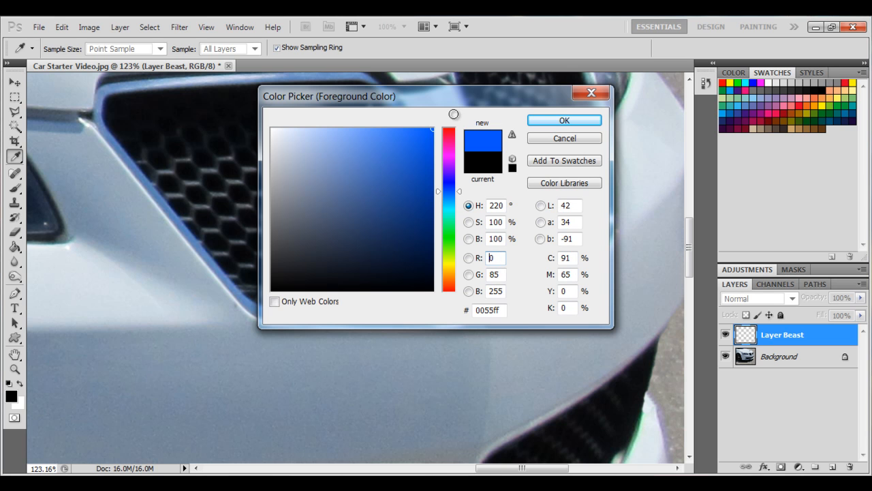
mouse_move(412, 187)
left_mouse_down()
mouse_move(416, 205)
mouse_move(400, 183)
mouse_move(413, 171)
mouse_move(424, 179)
mouse_move(432, 129)
left_mouse_up()
left_click(564, 120)
key("b")
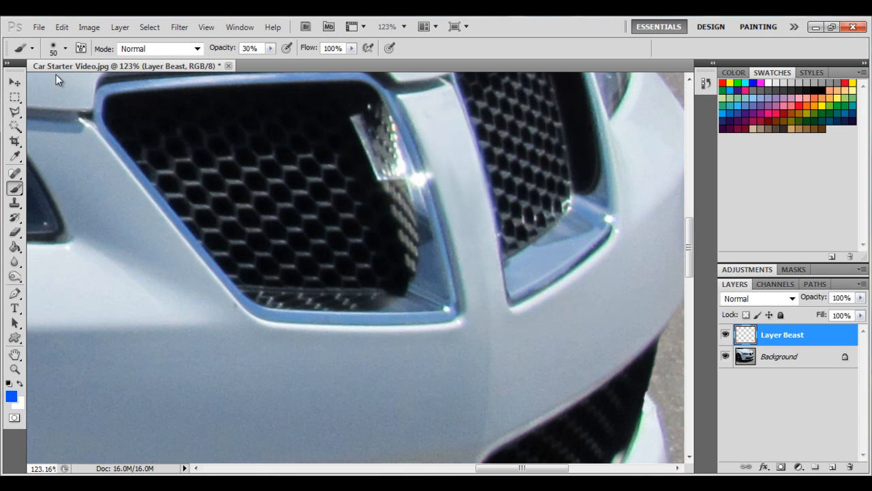
left_click(66, 49)
left_click_drag(50, 85, 45, 85)
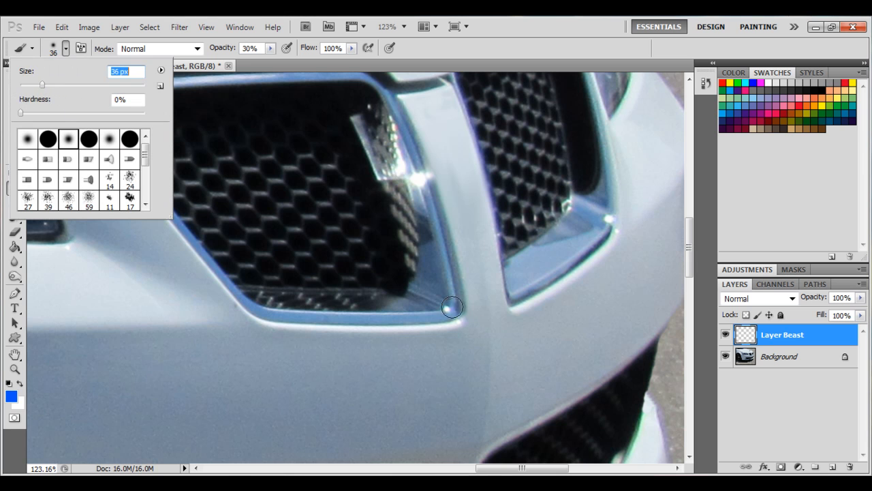
Try painting the lower chrome surround of the smaller right-hand grille blue without a selection, and undo the paint.
mouse_move(522, 277)
left_mouse_down()
mouse_move(572, 232)
mouse_move(517, 293)
mouse_move(578, 251)
mouse_move(603, 206)
mouse_move(593, 169)
mouse_move(584, 217)
mouse_move(583, 122)
left_mouse_up()
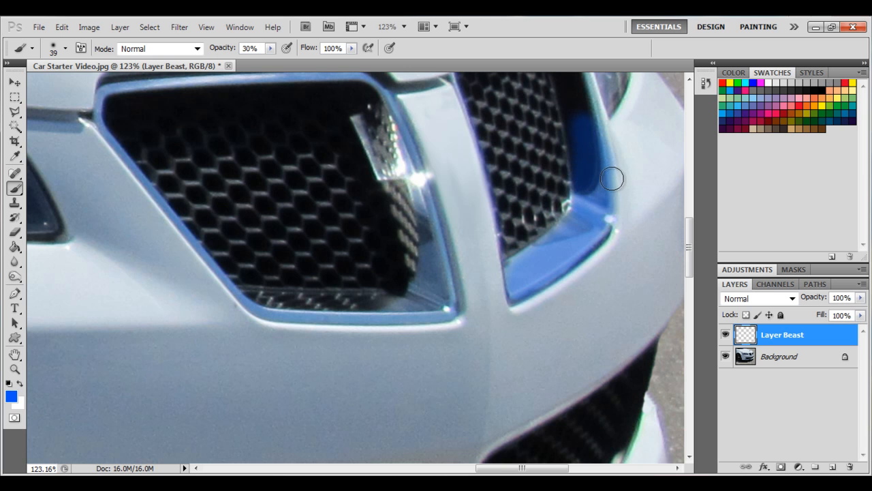
left_click_drag(687, 244, 688, 220)
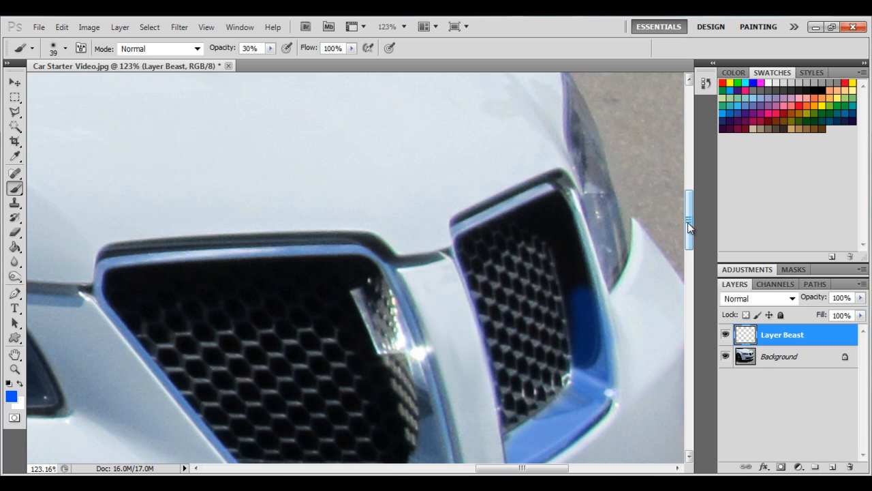
key("ctrl+z")
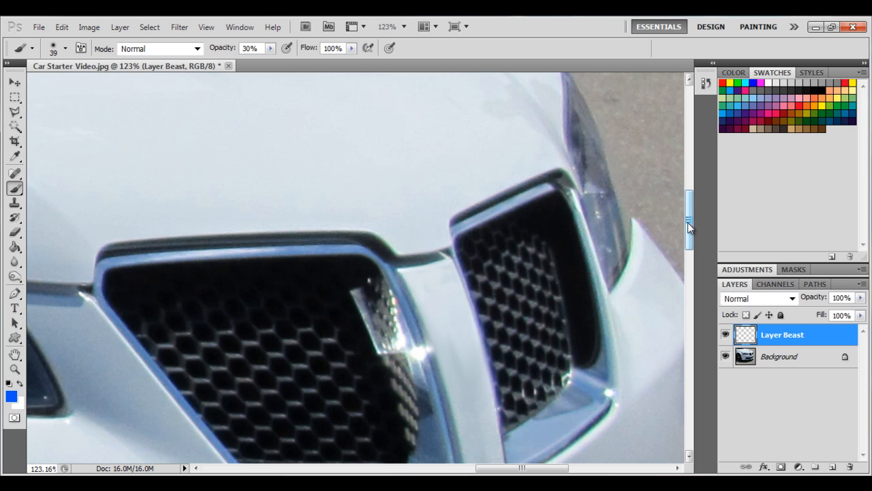
Outline the lower chrome surround and inner edge of the right-hand grille with the Polygonal Lasso, and paint the chrome blue at 30% opacity.
left_click(15, 113)
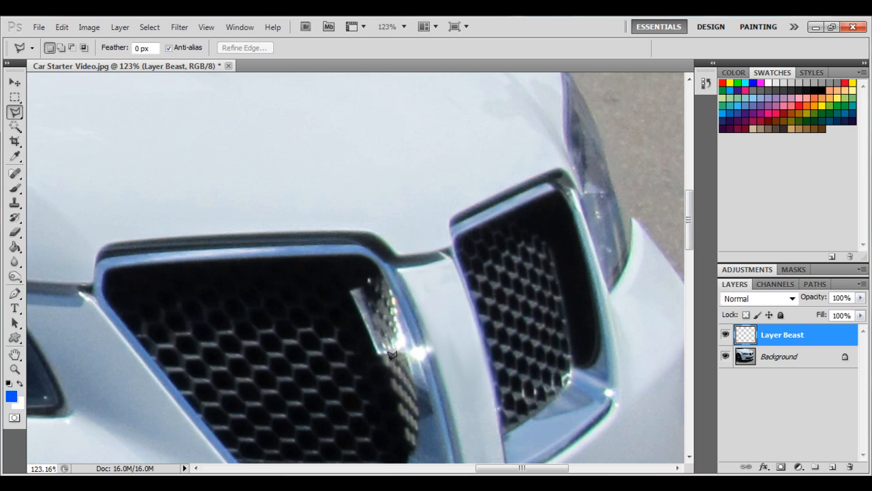
scroll(686, 234, "down", 2)
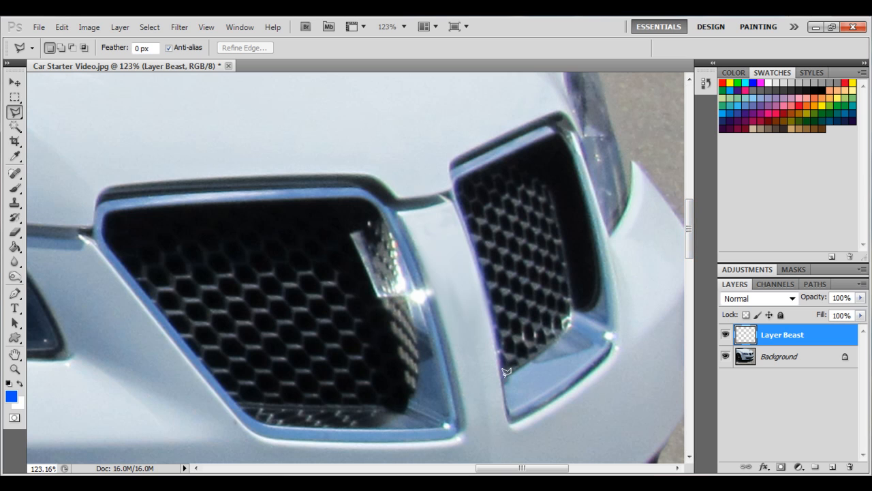
left_click(567, 320)
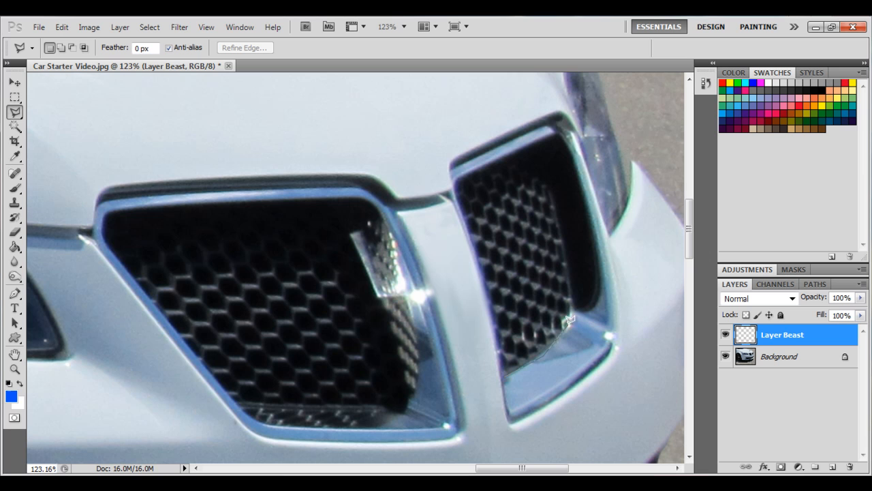
left_click(597, 298)
left_click(599, 263)
left_click(571, 138)
left_click(559, 131)
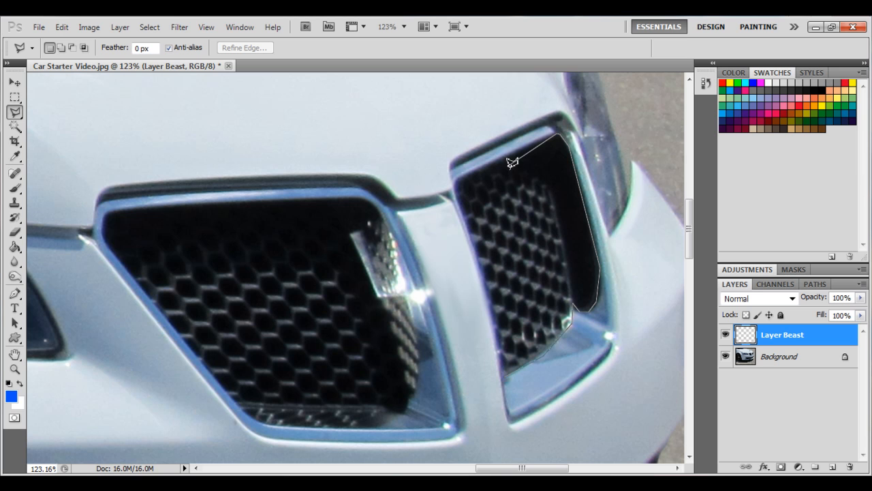
left_click(458, 178)
left_click(615, 327)
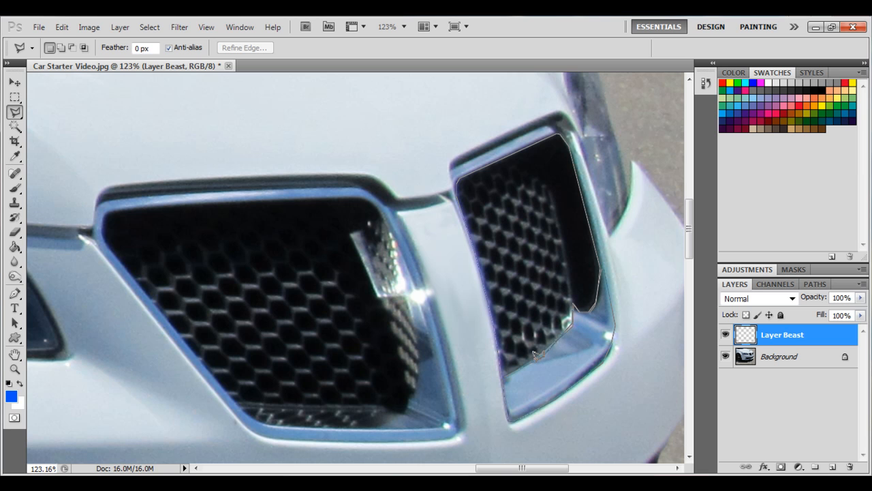
left_click(505, 376)
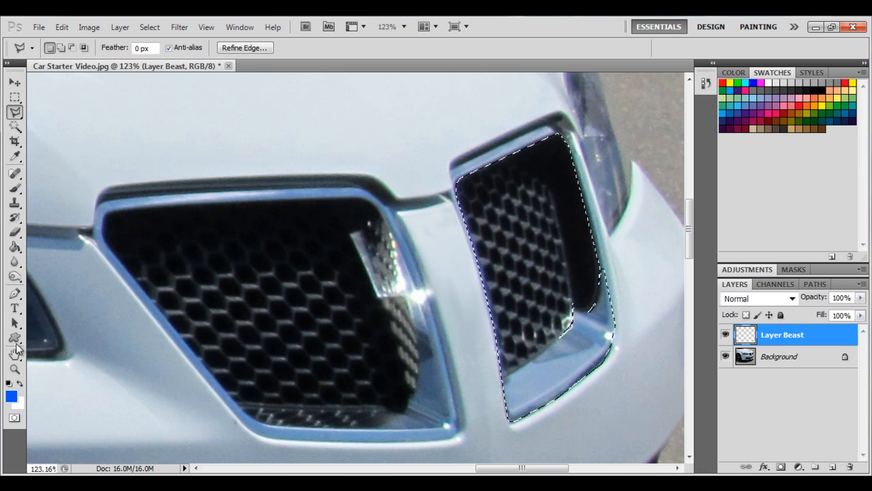
left_click(15, 188)
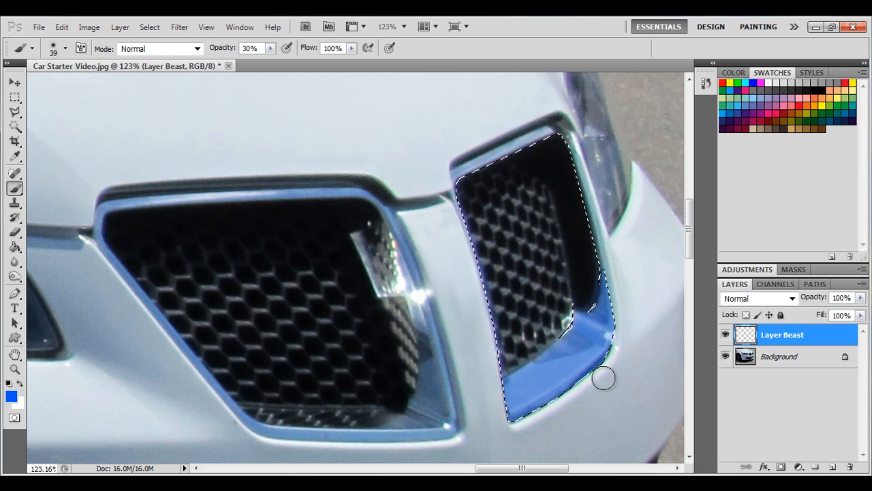
left_click_drag(612, 321, 583, 308)
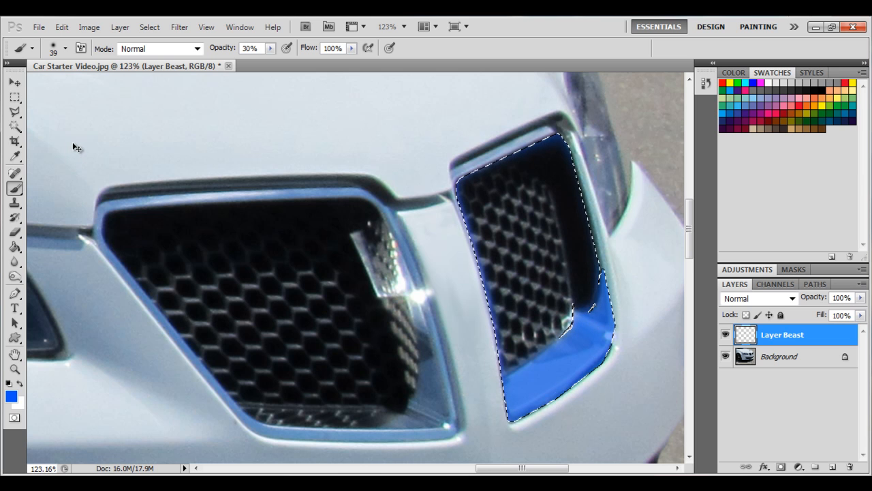
Switch back to the Polygonal Lasso tool to work on the upper chrome strip of the right-hand grille.
scroll(464, 165, "up", 8)
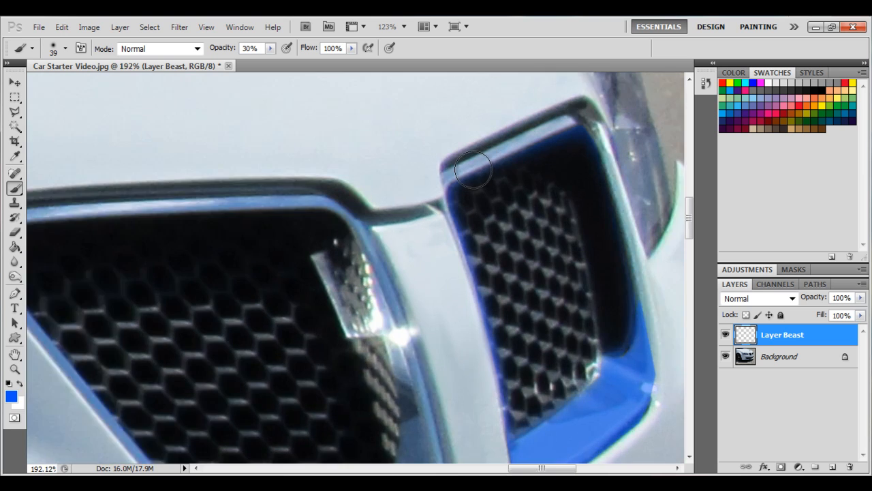
scroll(471, 170, "up", 2)
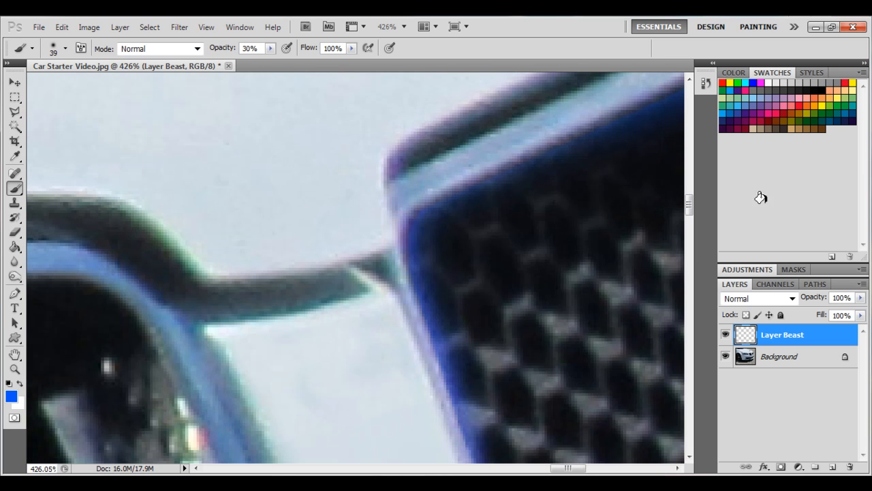
left_click(65, 47)
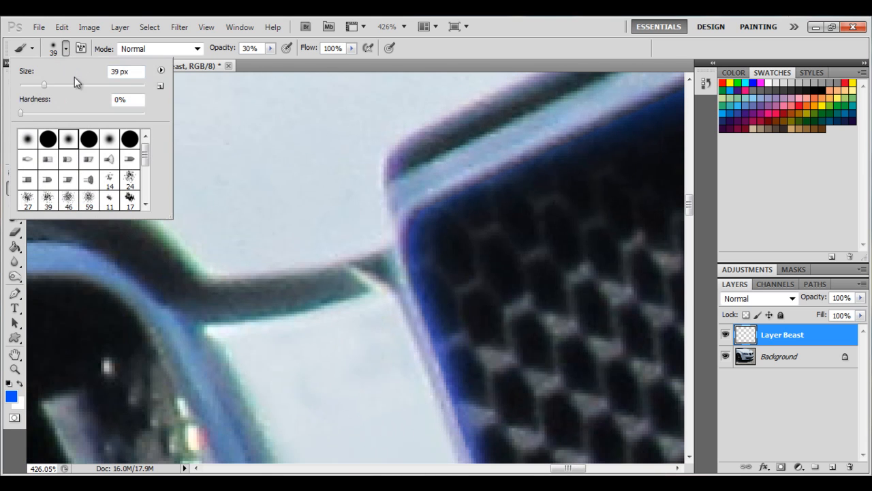
left_click(4, 304)
left_click(15, 116)
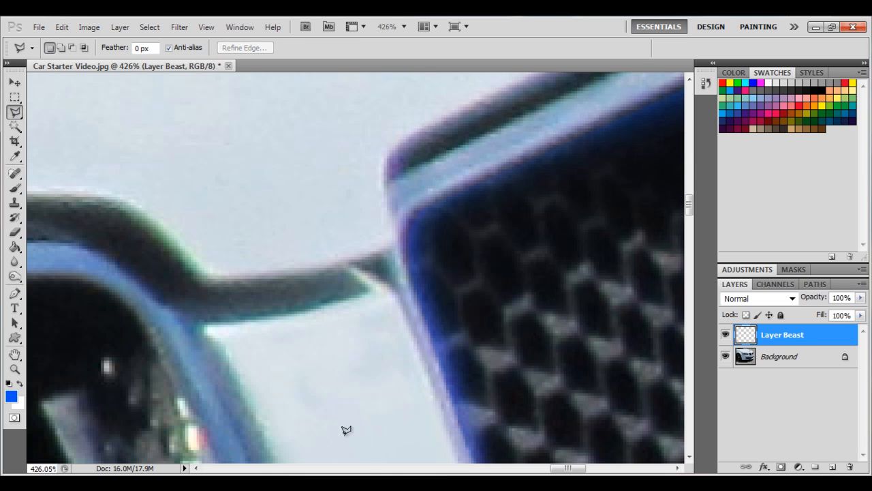
left_click_drag(579, 468, 599, 469)
mouse_move(690, 204)
left_mouse_down()
mouse_move(697, 191)
mouse_move(698, 198)
left_mouse_up()
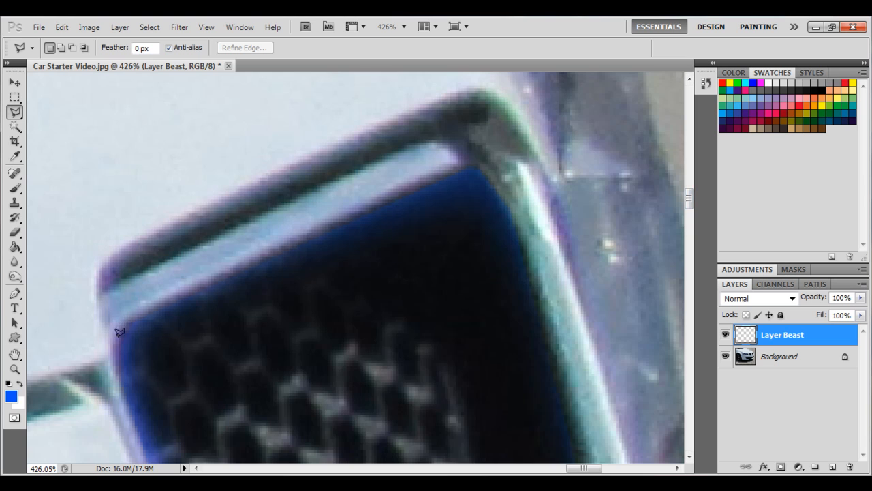
left_click(117, 344)
left_click(128, 323)
left_click(472, 167)
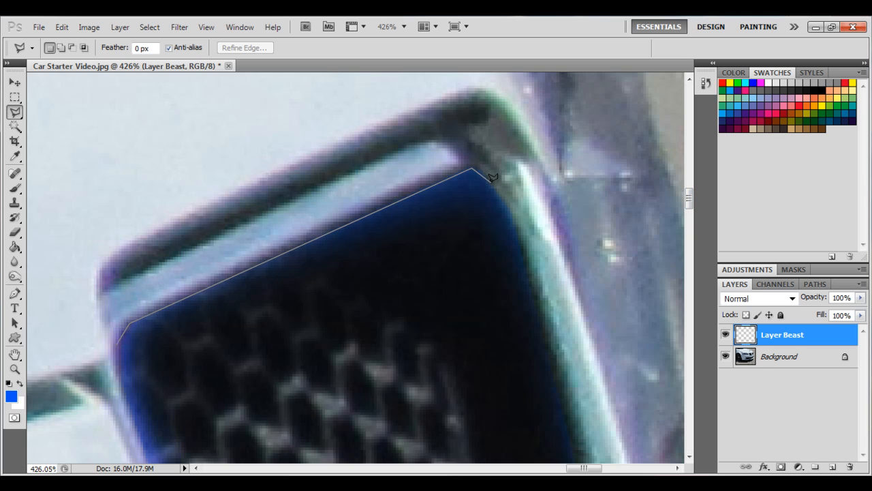
double_click(449, 142)
left_click(444, 145)
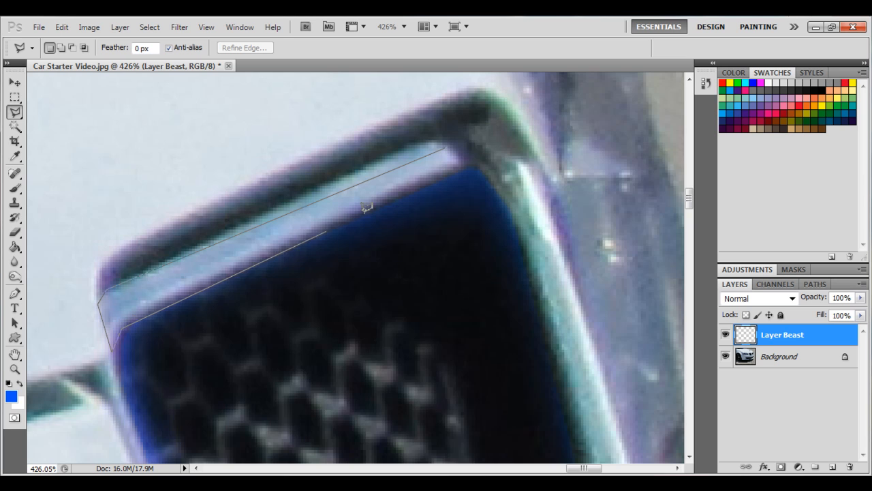
left_click(466, 165)
left_click(440, 142)
left_click(127, 273)
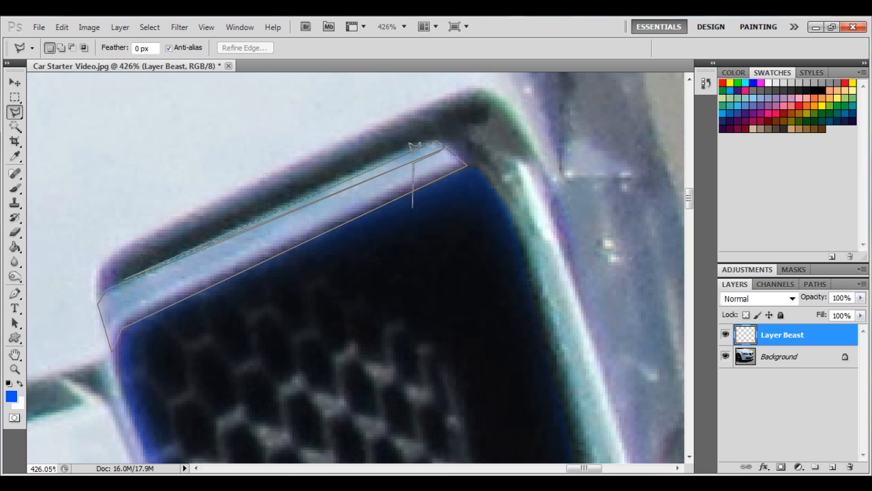
double_click(356, 165)
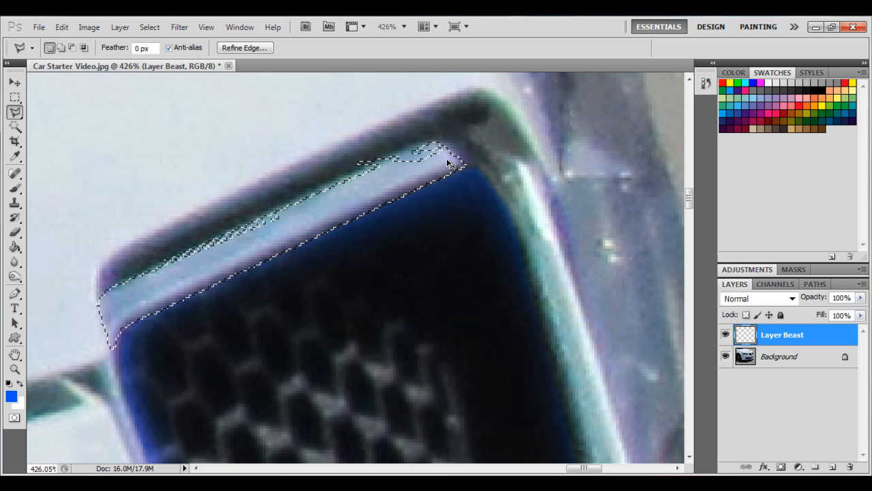
key("ctrl+d")
Select the upper chrome strip of the right-hand grille with the Polygonal Lasso and paint it blue with the 39 px brush.
left_click(468, 164)
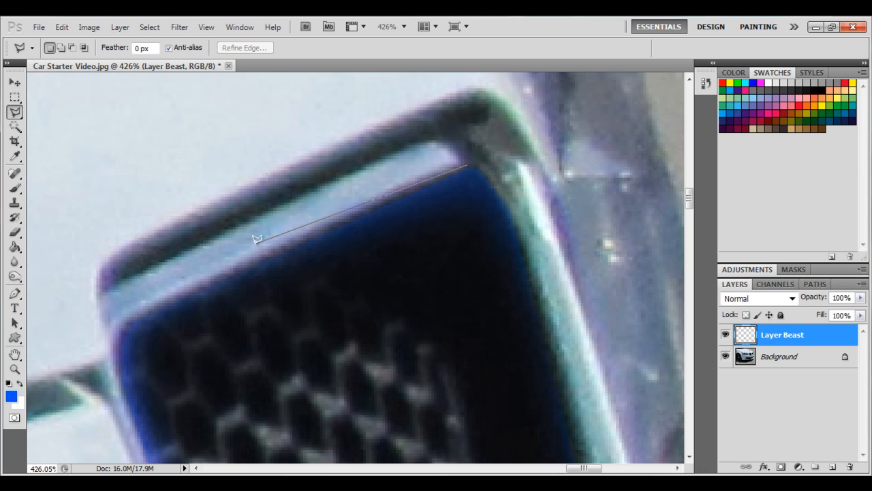
left_click(127, 323)
left_click(115, 359)
left_click(102, 299)
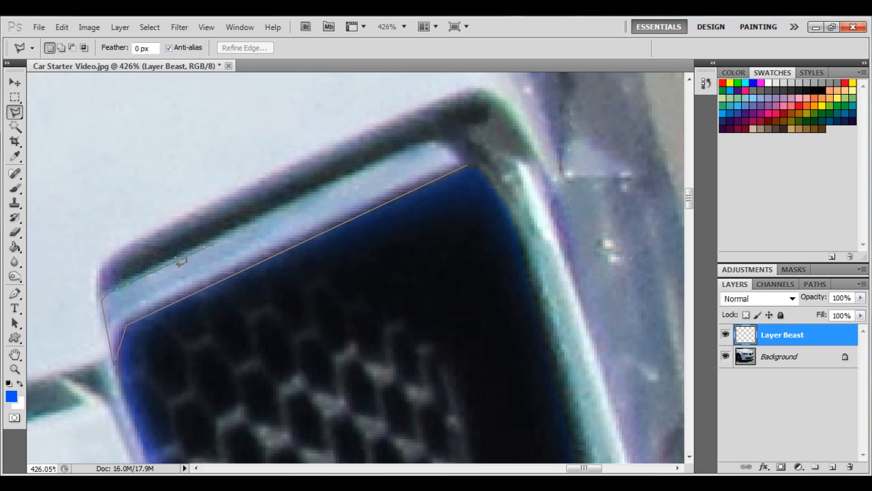
left_click(112, 284)
left_click(426, 141)
left_click(470, 161)
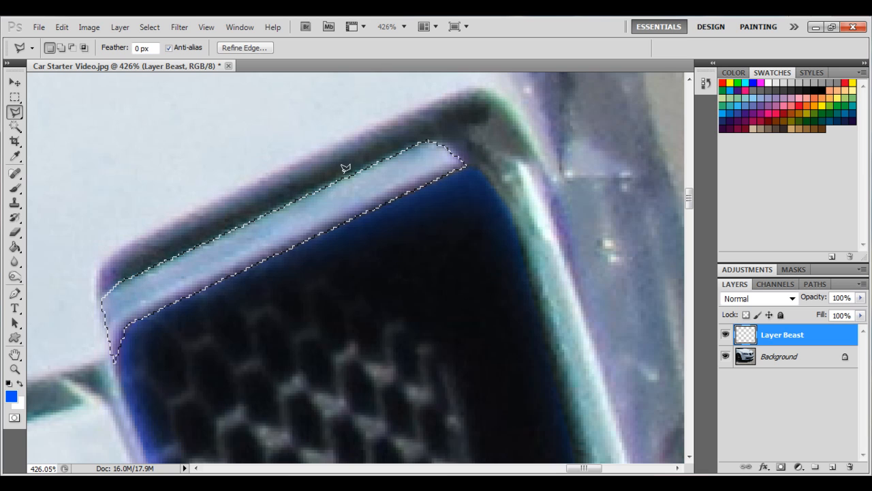
left_click(17, 190)
mouse_move(126, 266)
left_mouse_down()
mouse_move(277, 207)
mouse_move(82, 356)
mouse_move(327, 224)
mouse_move(93, 331)
mouse_move(448, 93)
mouse_move(390, 195)
mouse_move(484, 150)
left_mouse_up()
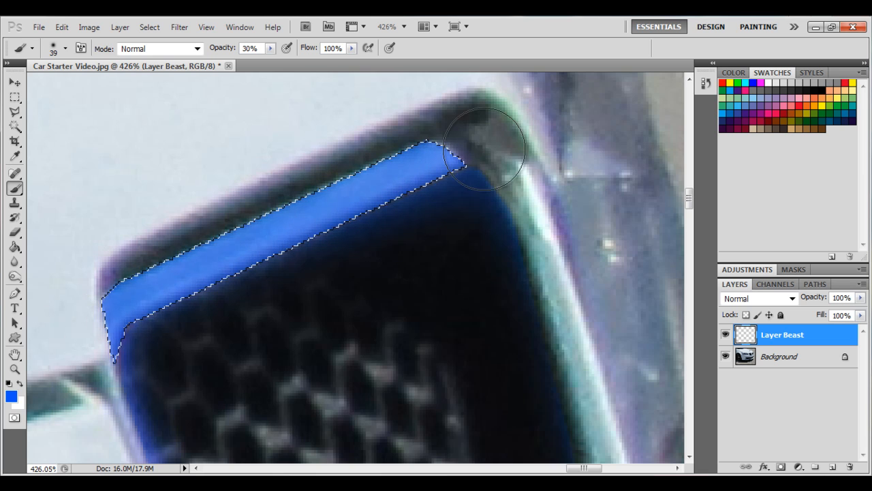
Try moving the blue paint from the right-hand grille with the Move tool, and undo the move.
scroll(484, 150, "down", 6)
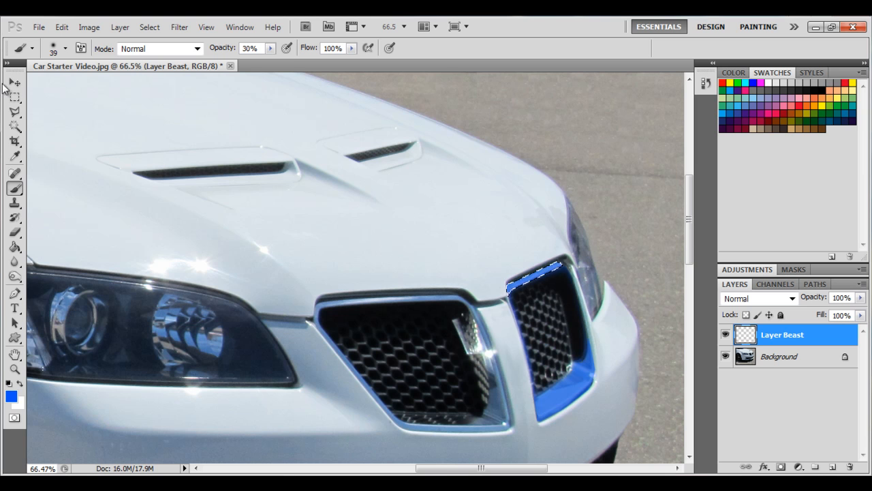
left_click(14, 82)
mouse_move(568, 343)
left_mouse_down()
mouse_move(375, 282)
mouse_move(344, 315)
left_mouse_up()
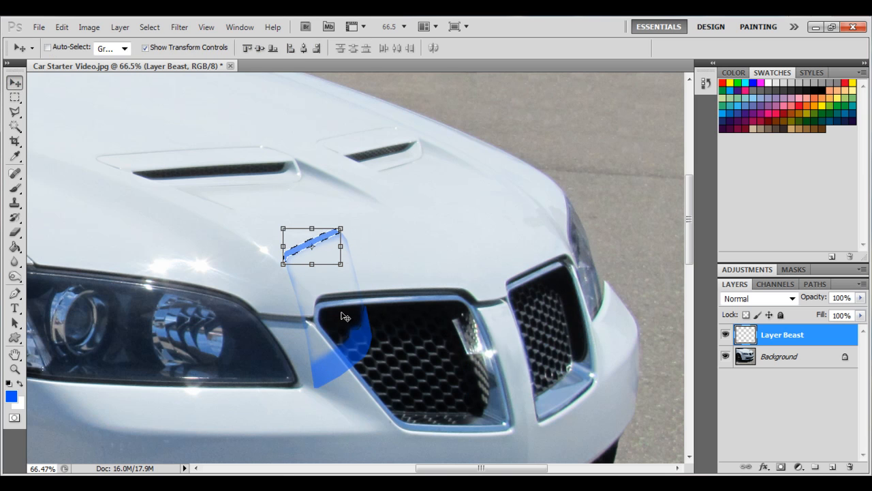
key("ctrl+z")
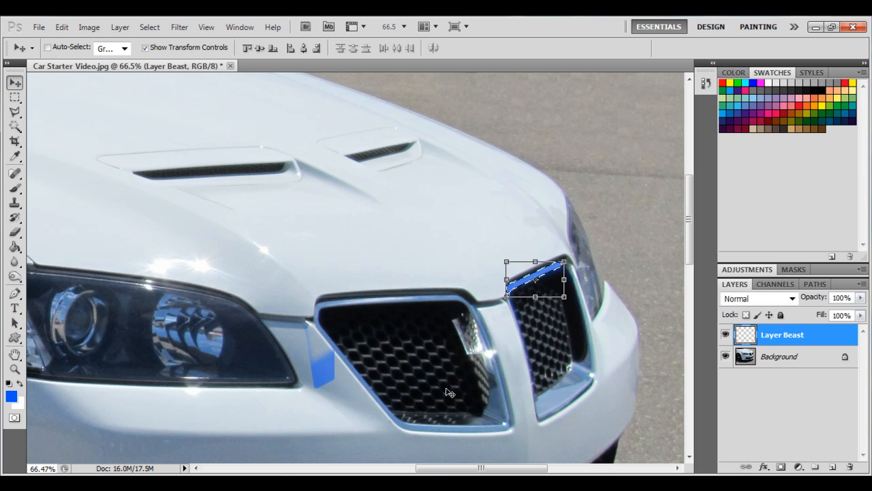
key("ctrl+alt+z")
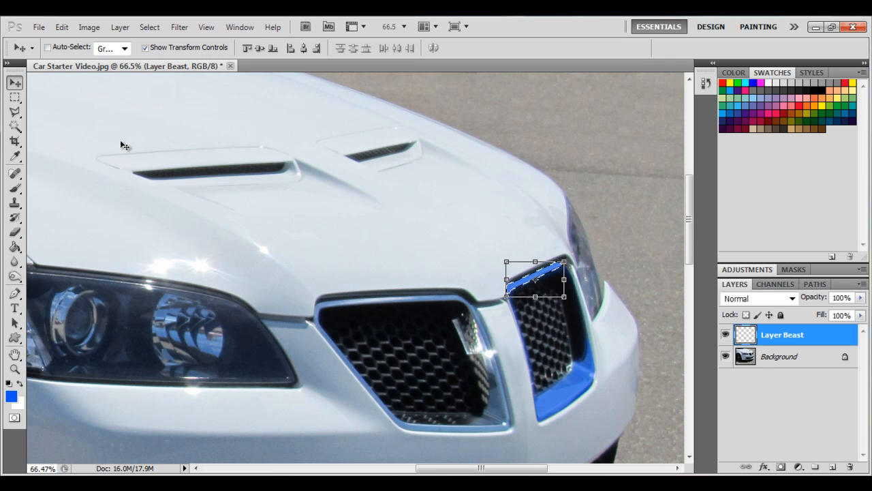
Clear the selection around the right-hand grille's upper chrome strip and inspect the blue paint against the whole car.
key("ctrl+d")
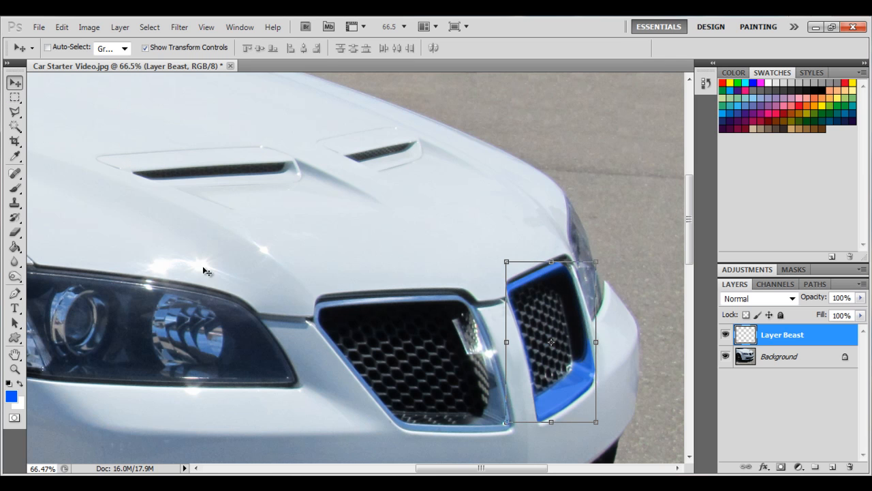
scroll(556, 430, "up", 5)
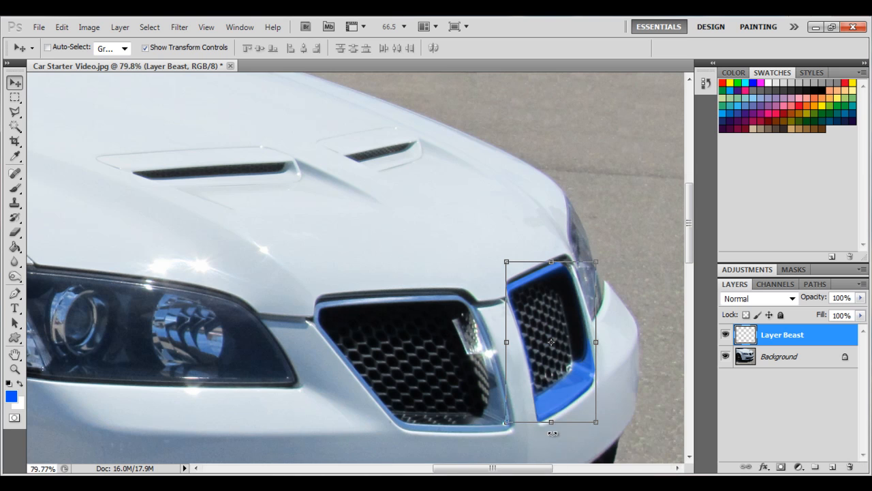
scroll(600, 416, "down", 5)
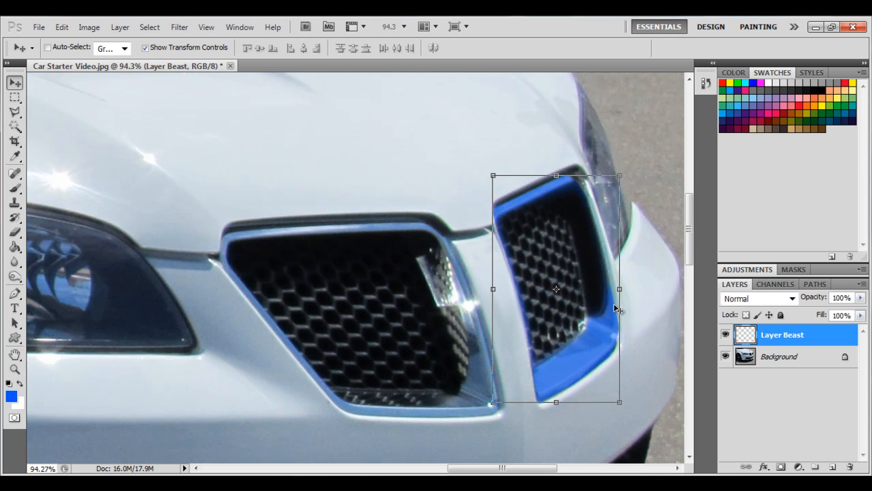
scroll(397, 217, "up", 3)
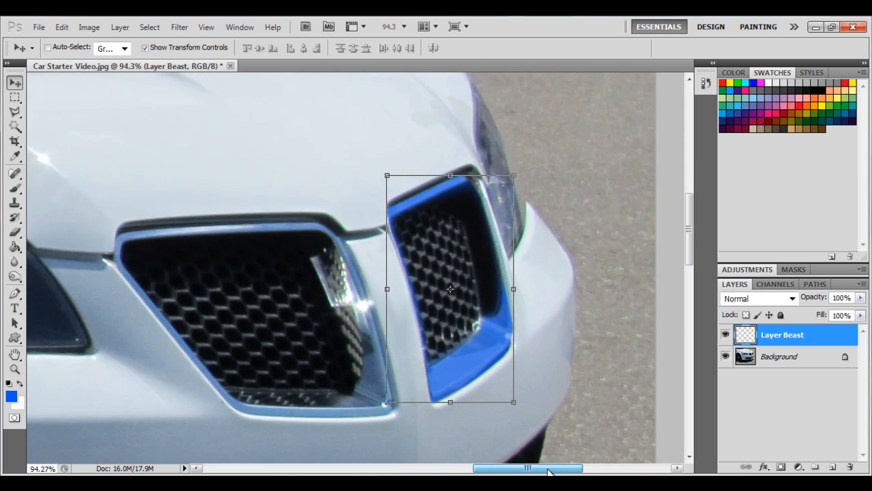
scroll(398, 218, "up", 4)
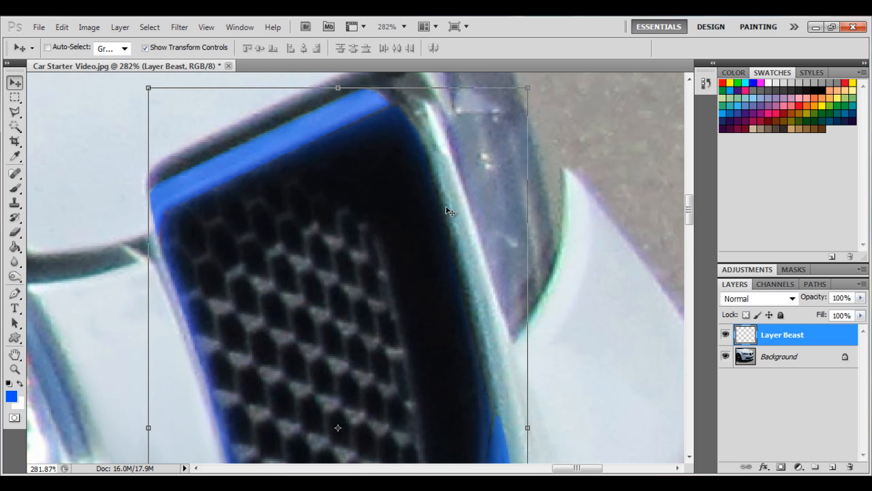
scroll(478, 354, "down", 6)
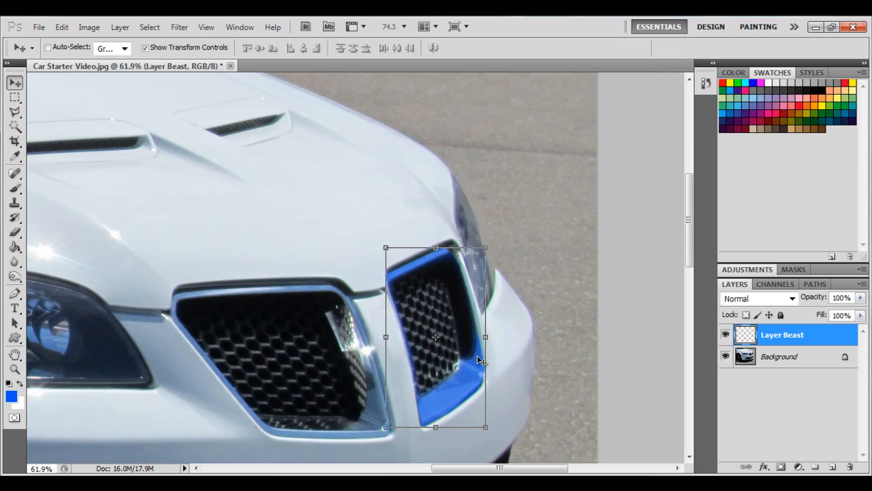
scroll(477, 354, "down", 2)
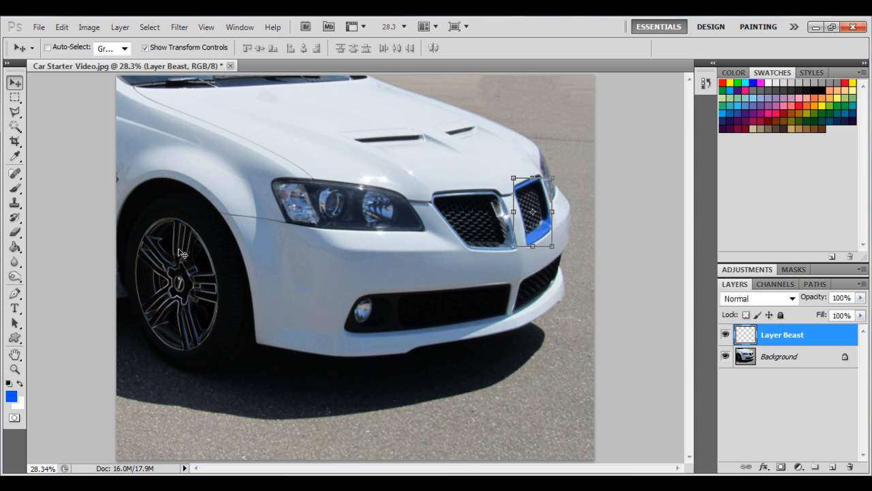
Hide and show Layer Beast to compare the car with and without the blue grille paint.
left_click(771, 357)
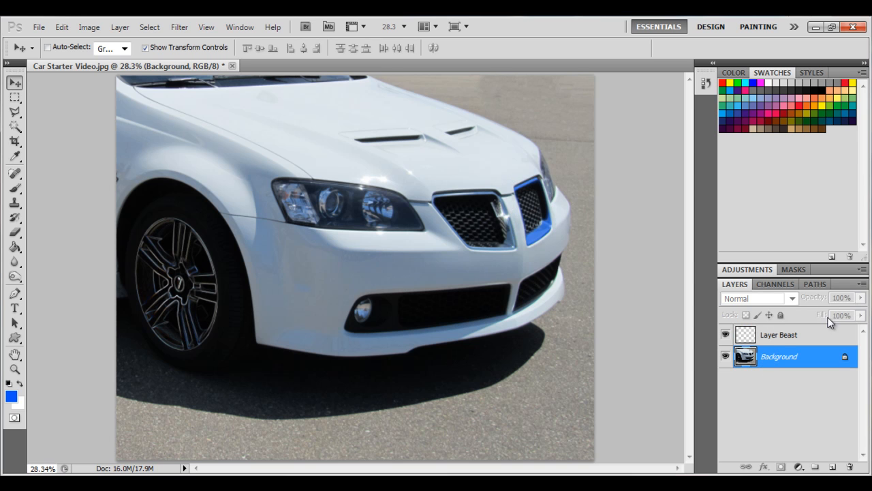
left_click(776, 336)
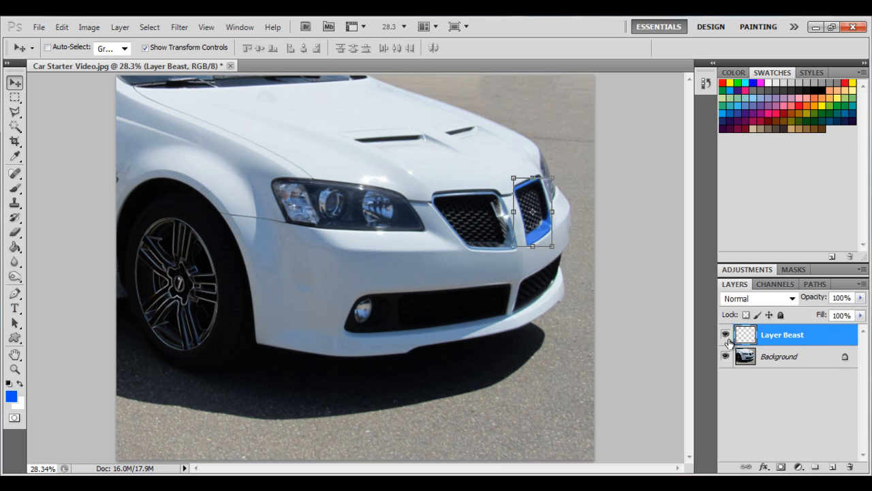
left_click(726, 336)
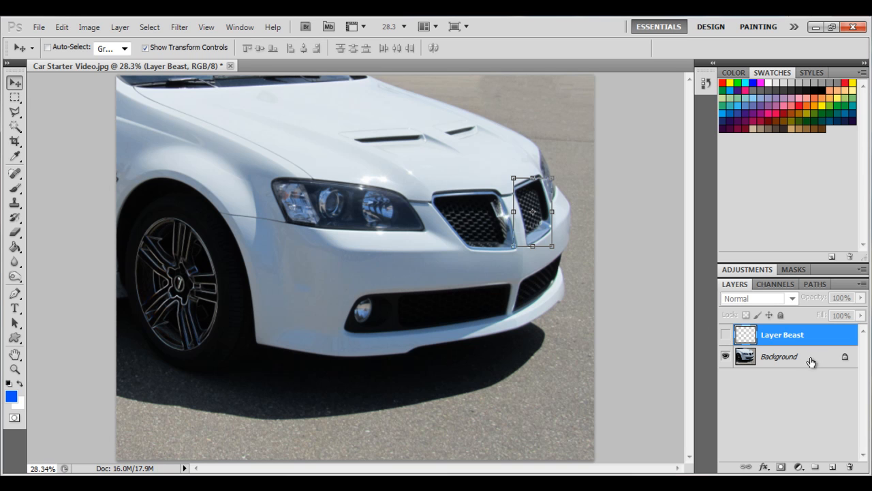
left_click(774, 363)
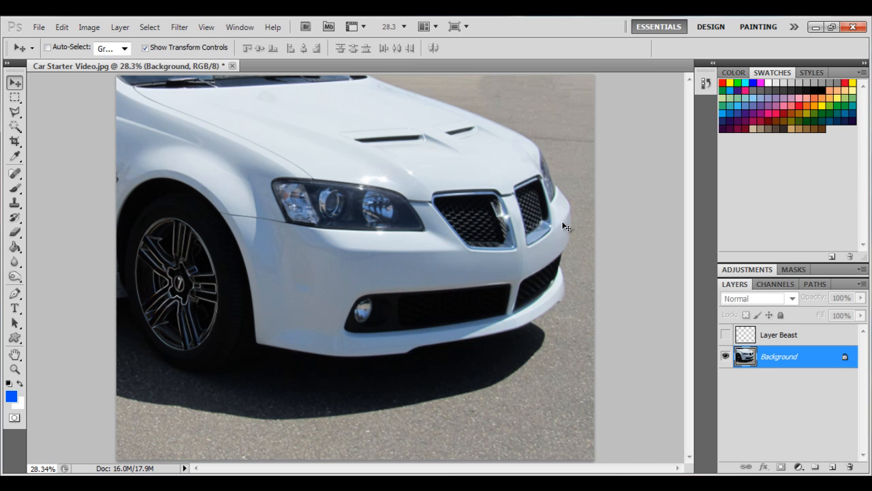
left_click(725, 336)
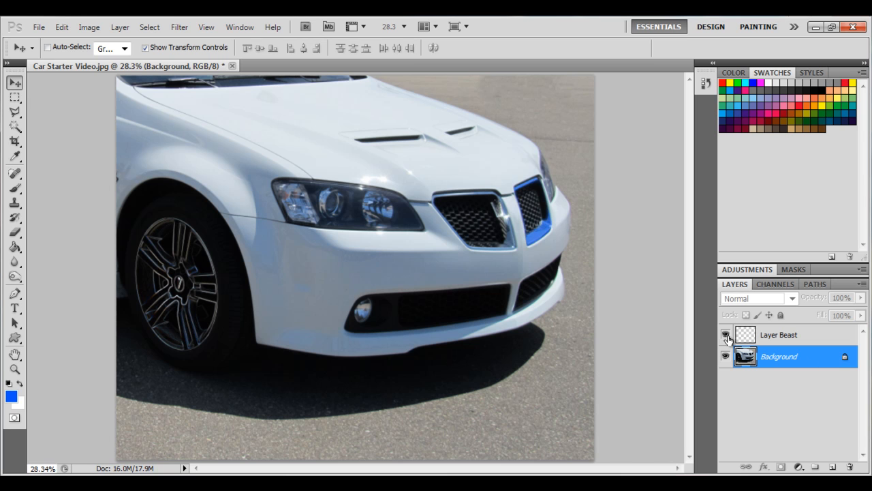
Alternate the active layer between Layer Beast and Background, ending on Layer Beast.
left_click(763, 335)
left_click(757, 356)
left_click(762, 340)
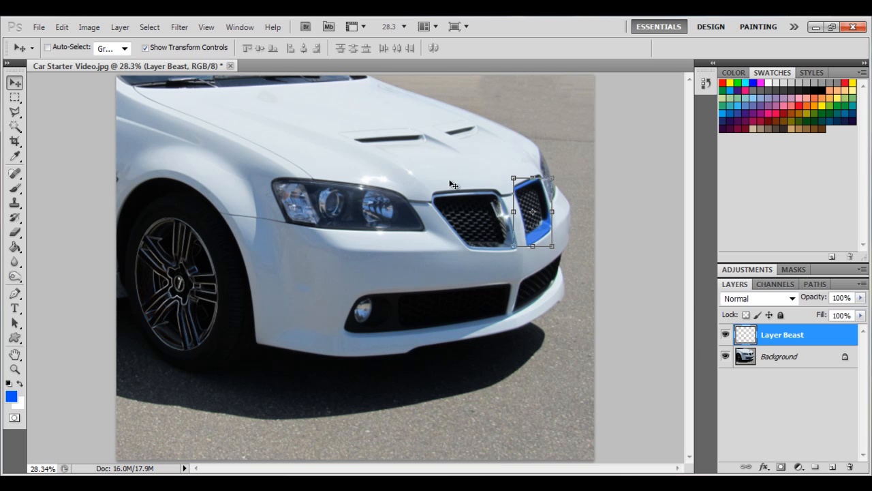
left_click(774, 362)
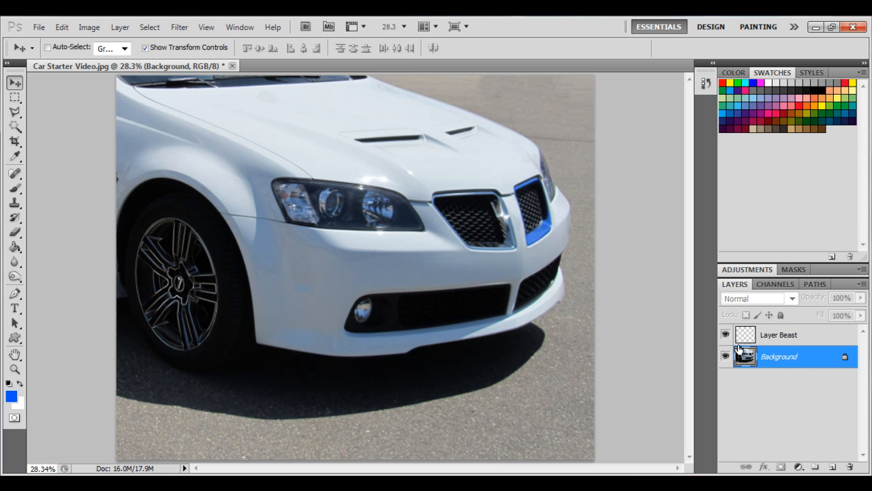
left_click(756, 338)
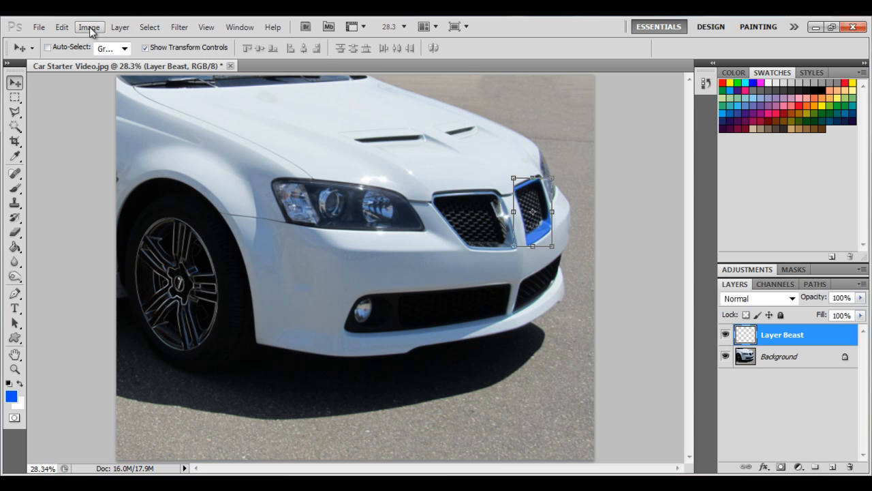
Try a Brightness/Contrast adjustment on Layer Beast with contrast 100 and brightness 119, and cancel it.
left_click(121, 27)
mouse_move(89, 29)
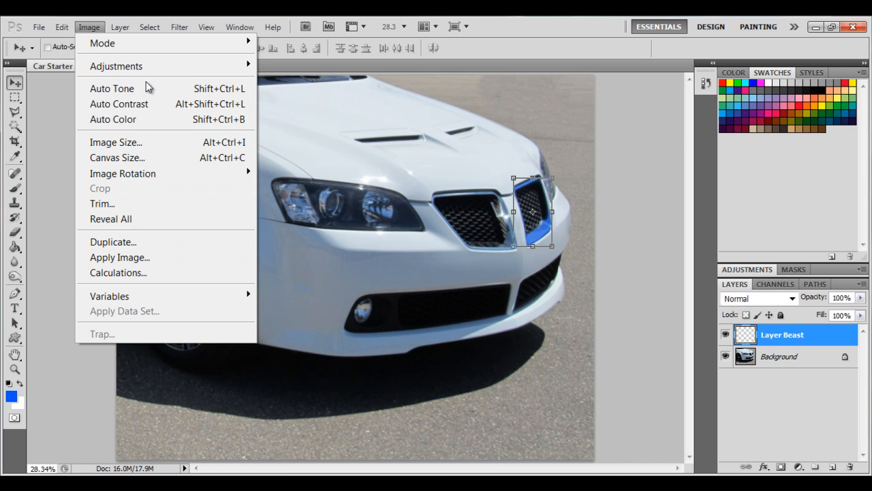
mouse_move(169, 67)
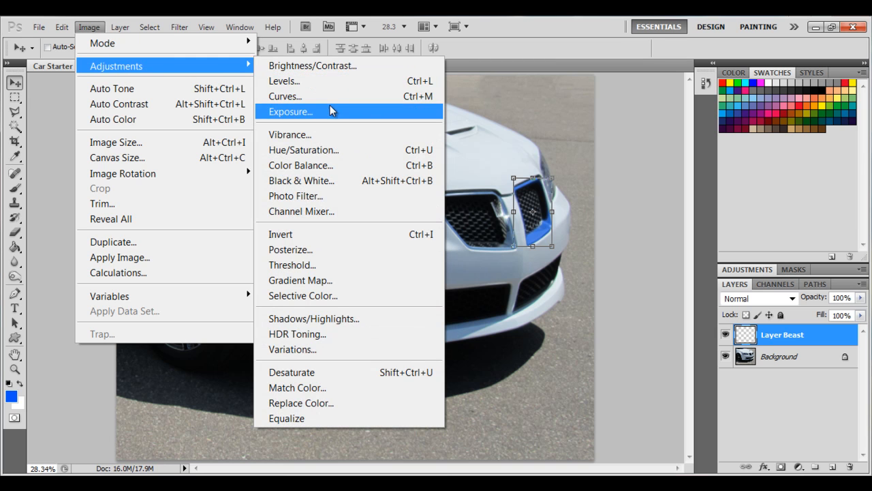
left_click(344, 72)
left_click_drag(718, 128, 781, 128)
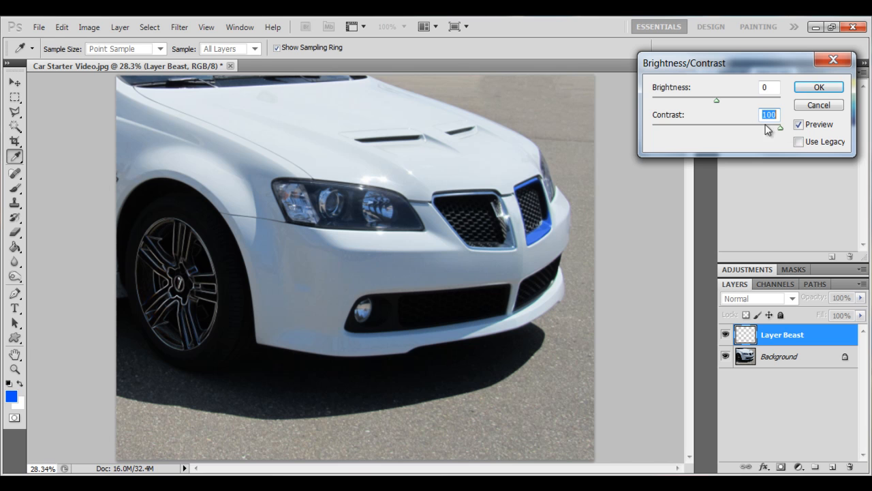
left_click_drag(719, 101, 757, 100)
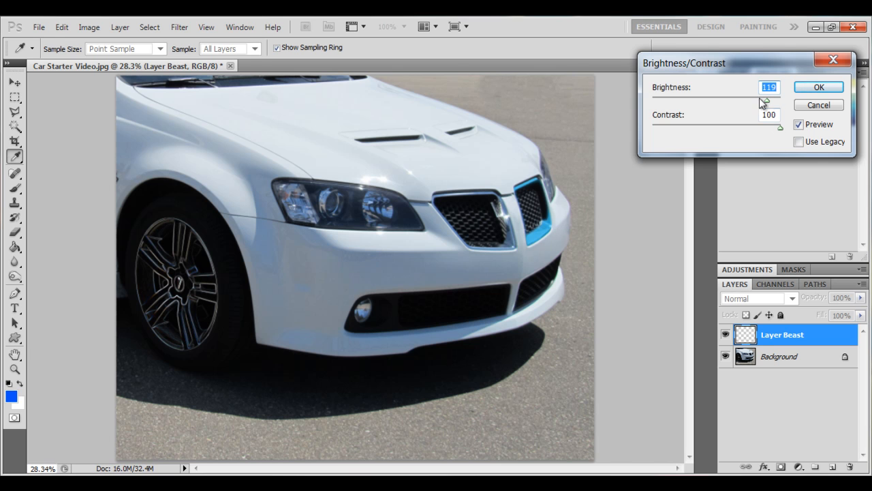
left_click_drag(761, 101, 723, 104)
left_click(839, 106)
key("v")
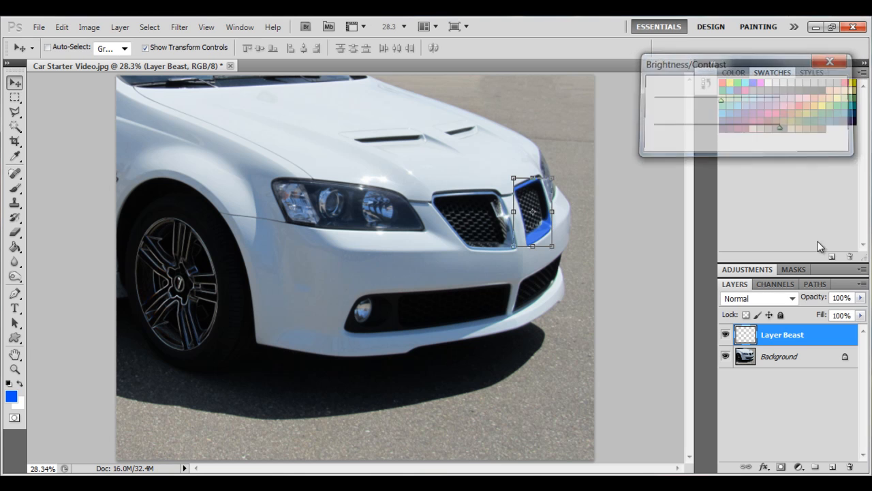
Apply a Brightness/Contrast adjustment to the Background layer with brightness 24 and contrast 56.
left_click(774, 360)
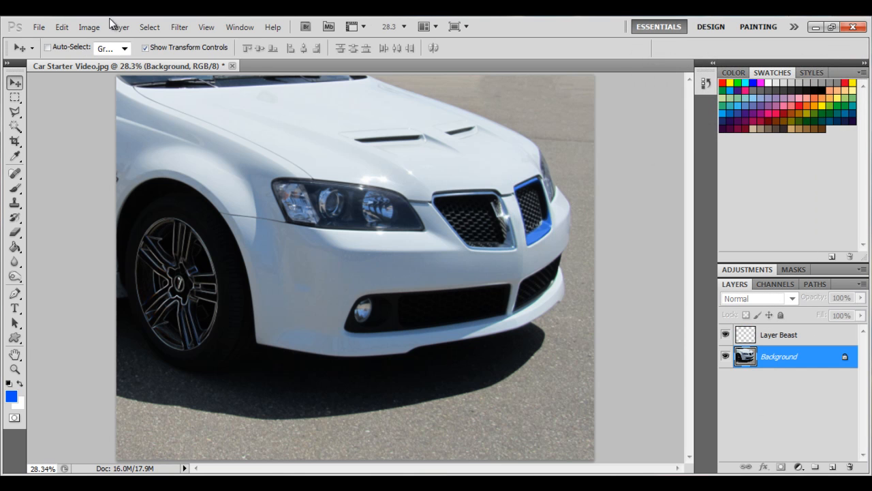
left_click(89, 27)
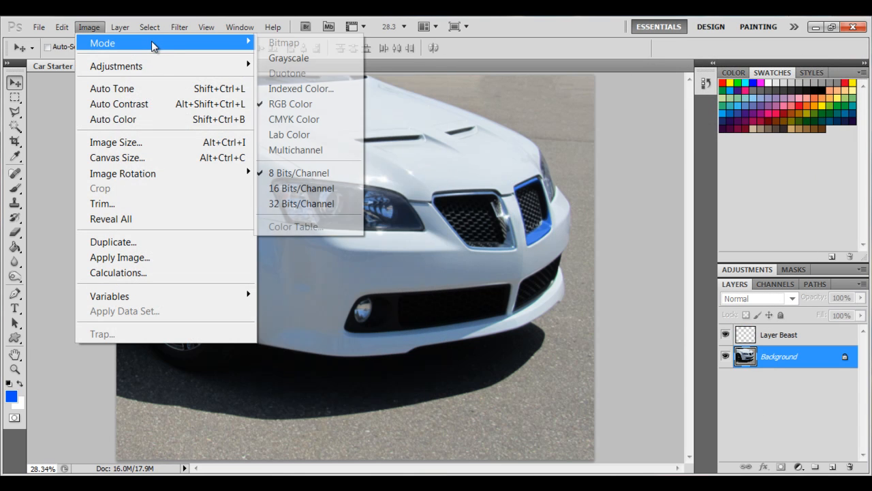
left_click(307, 65)
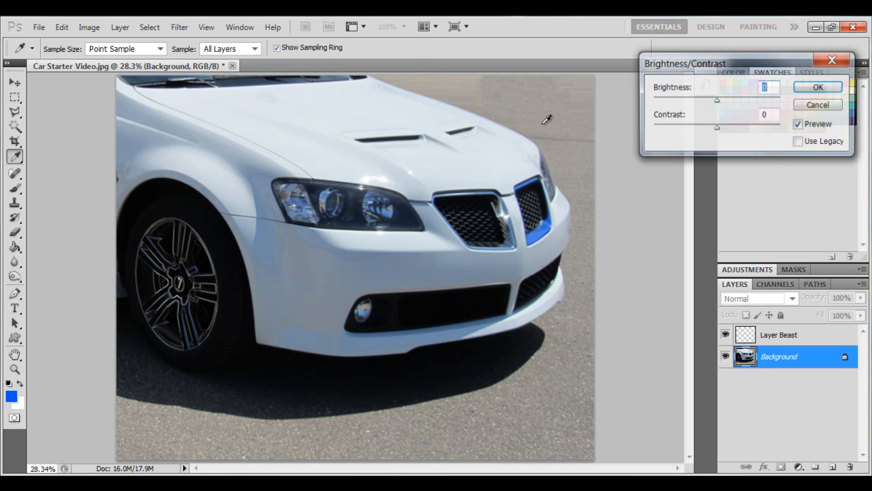
key("Tab")
left_click_drag(732, 129, 749, 100)
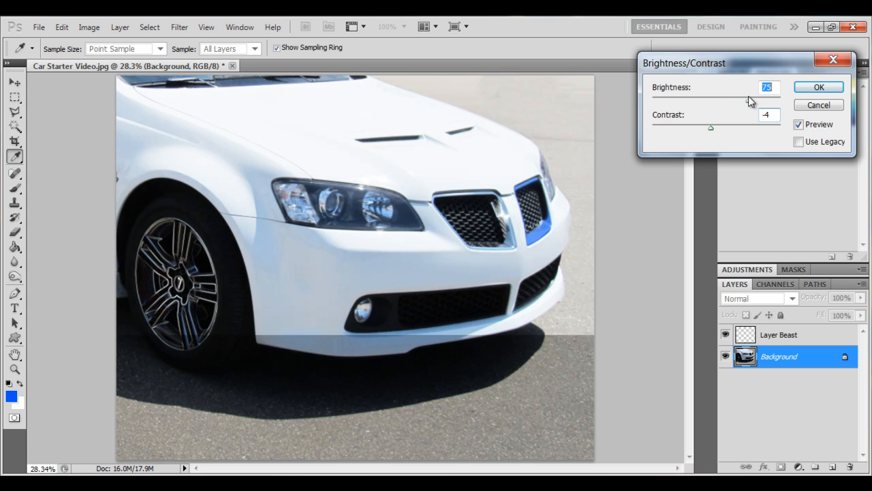
left_click(742, 101)
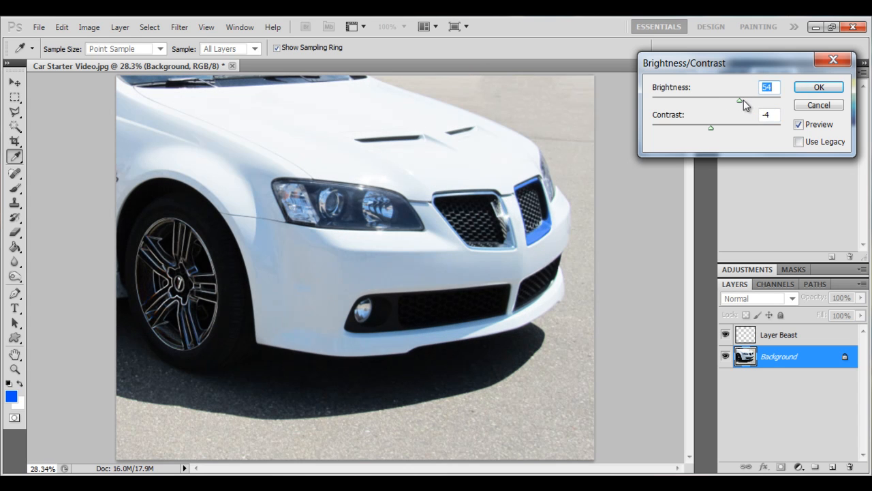
left_click_drag(718, 129, 776, 126)
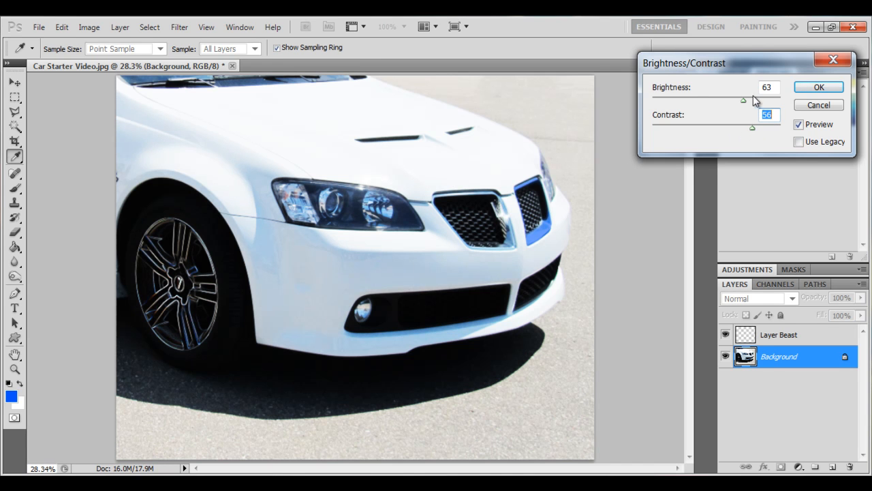
left_click(728, 101)
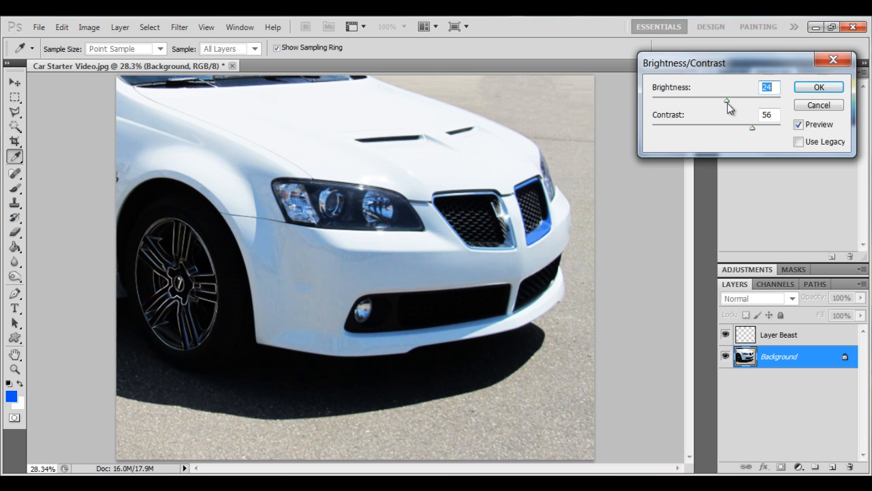
left_click(822, 87)
key("v")
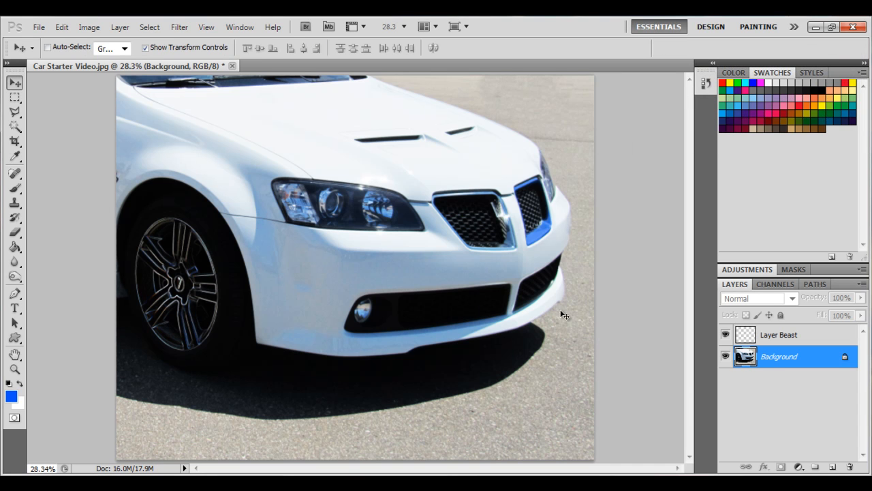
left_click(40, 28)
left_click(497, 22)
left_click(89, 27)
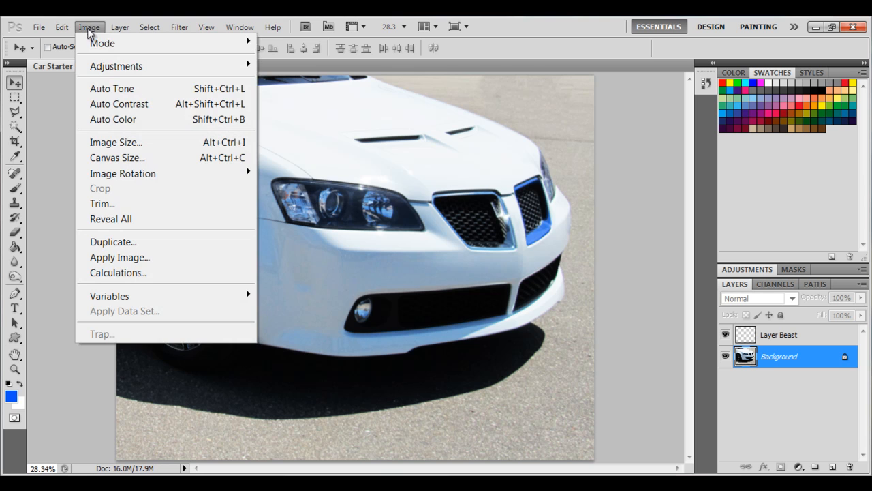
mouse_move(140, 67)
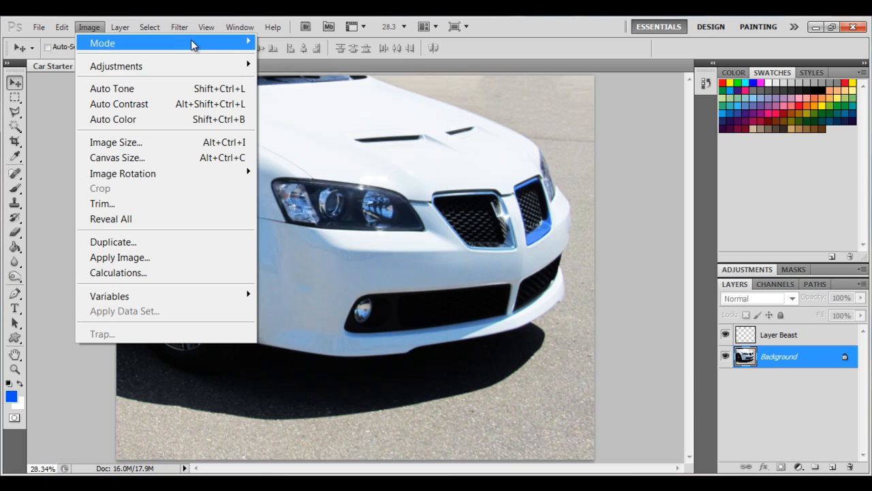
mouse_move(192, 41)
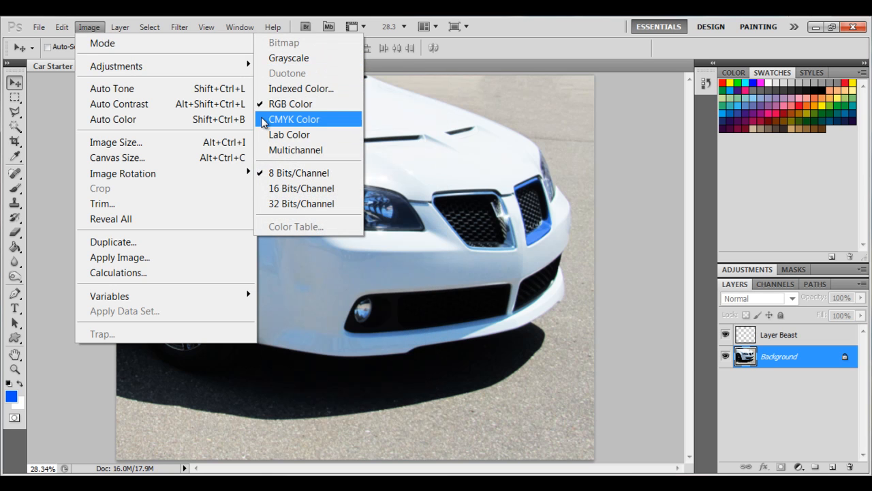
mouse_move(160, 66)
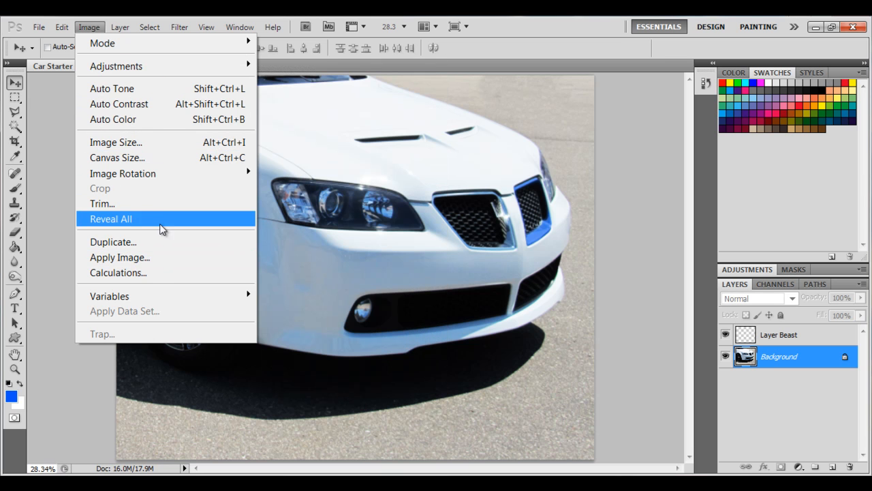
mouse_move(201, 72)
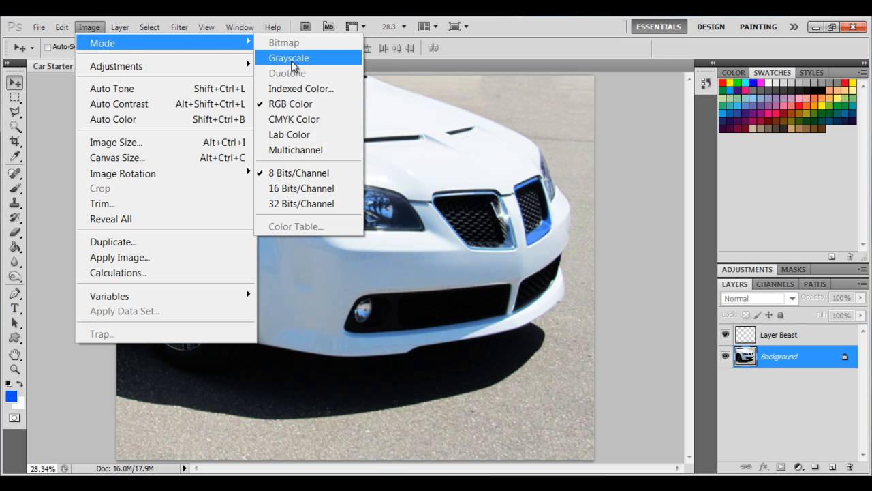
left_click(292, 60)
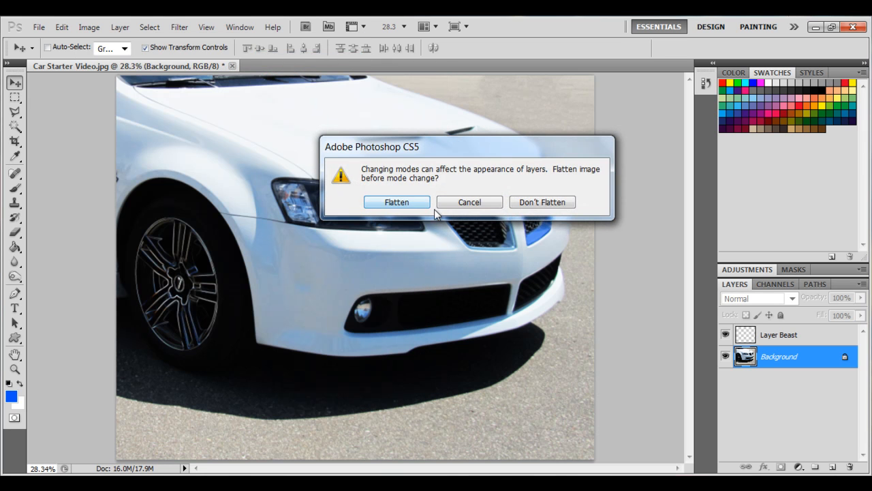
left_click(397, 202)
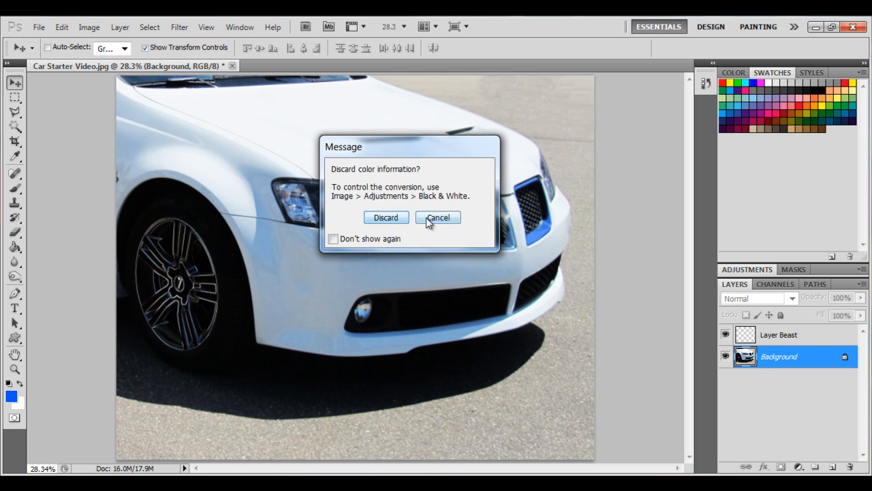
left_click(434, 218)
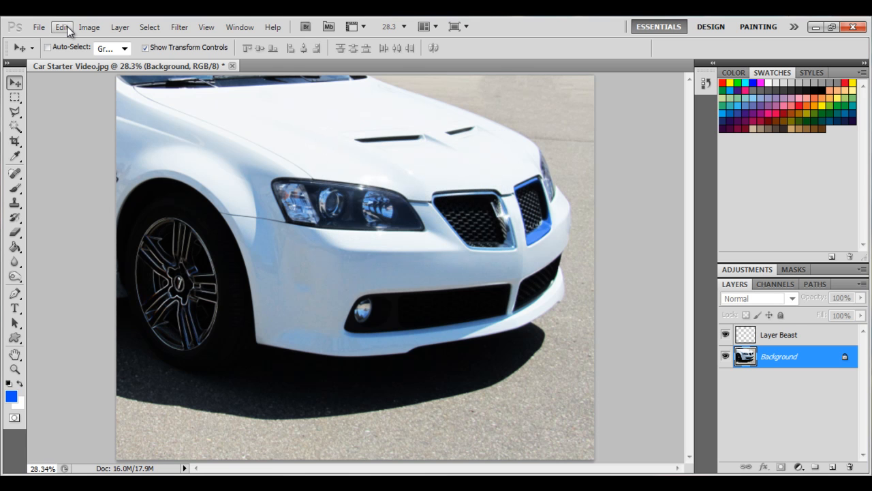
left_click(61, 27)
mouse_move(51, 34)
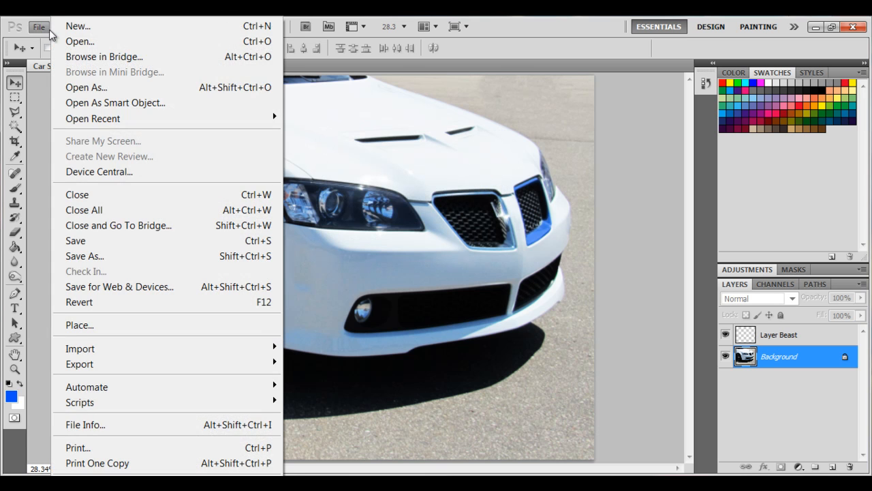
left_click(490, 19)
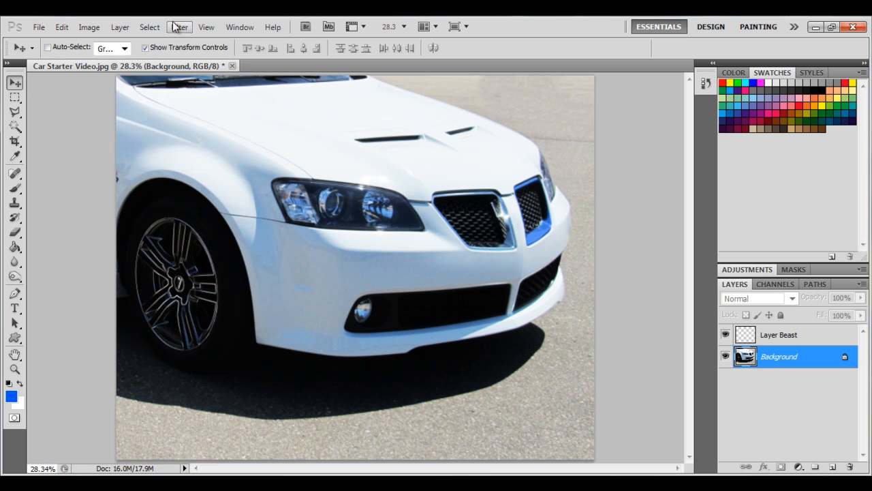
Try converting the image to Grayscale without flattening the layers, discarding the color information, and undo the conversion.
left_click(102, 28)
mouse_move(146, 41)
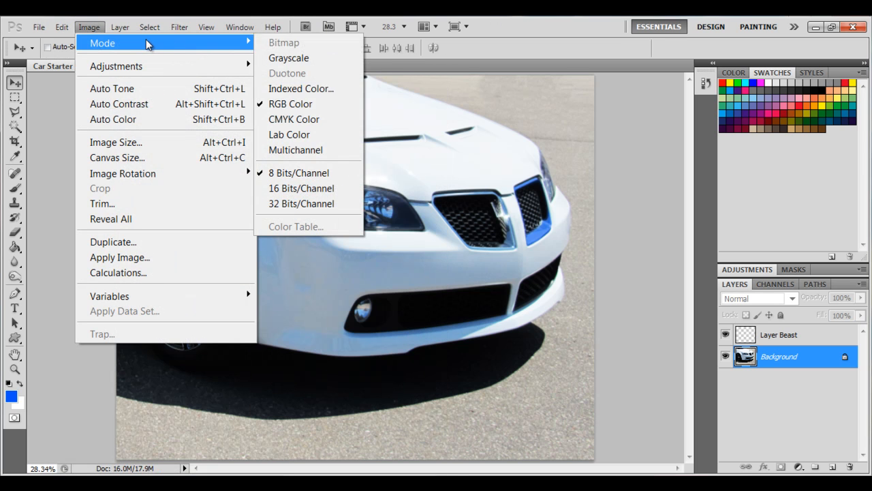
left_click(301, 57)
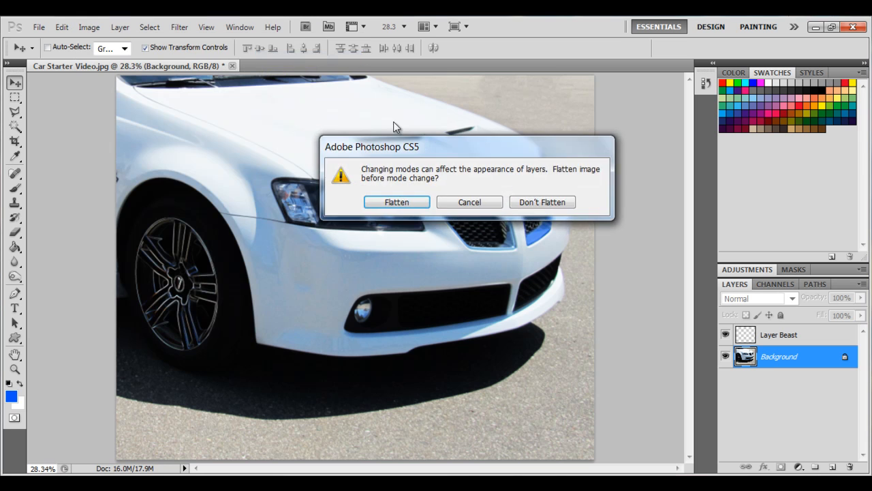
left_click(536, 202)
left_click(387, 215)
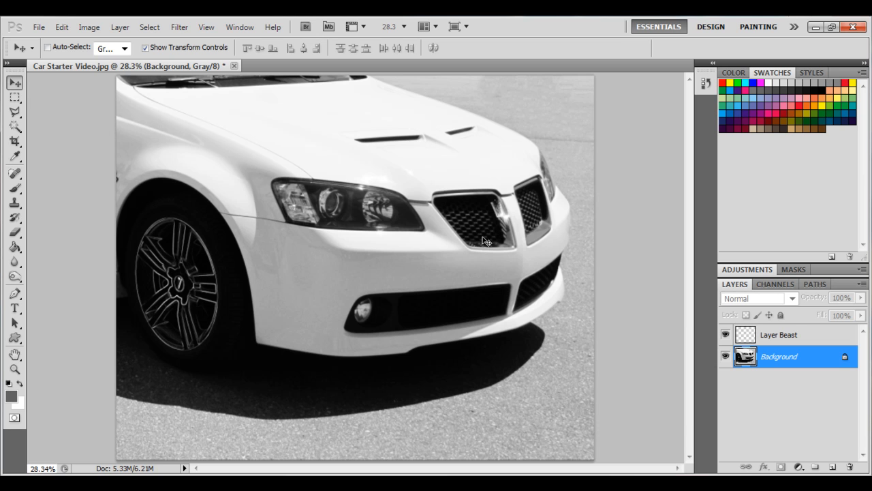
key("ctrl+z")
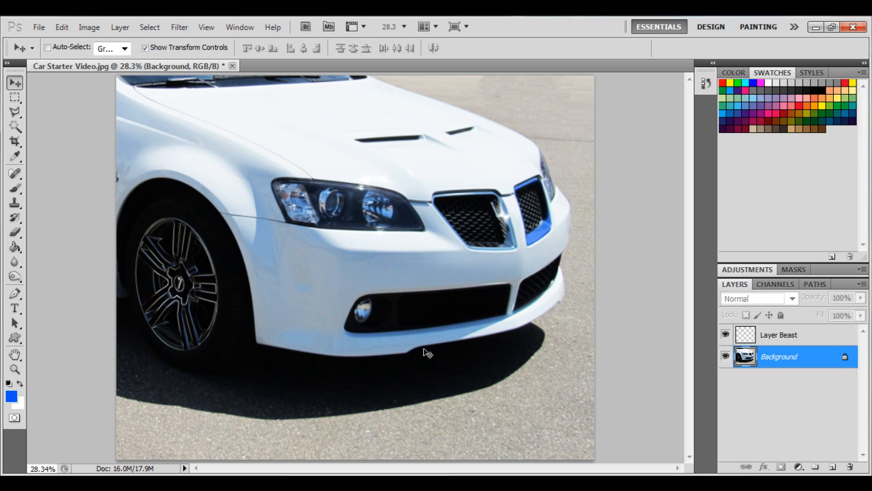
Apply the Sharpen filter twice to the Background layer.
left_click(175, 27)
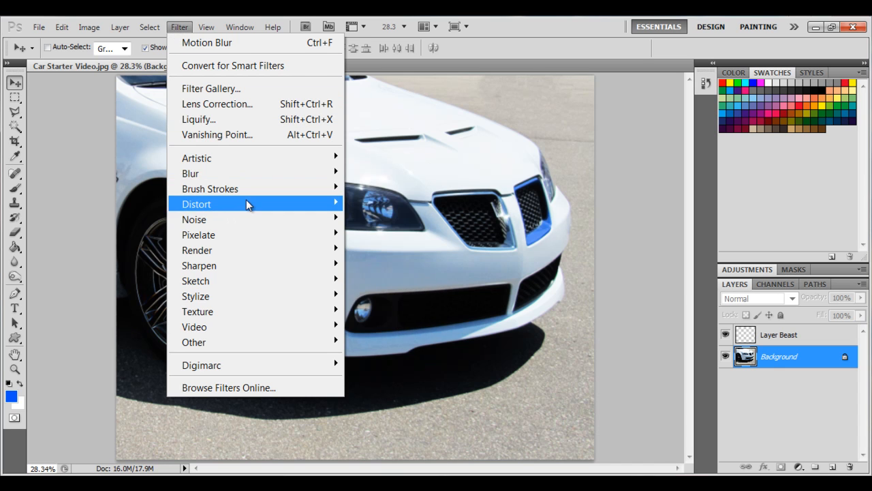
mouse_move(255, 202)
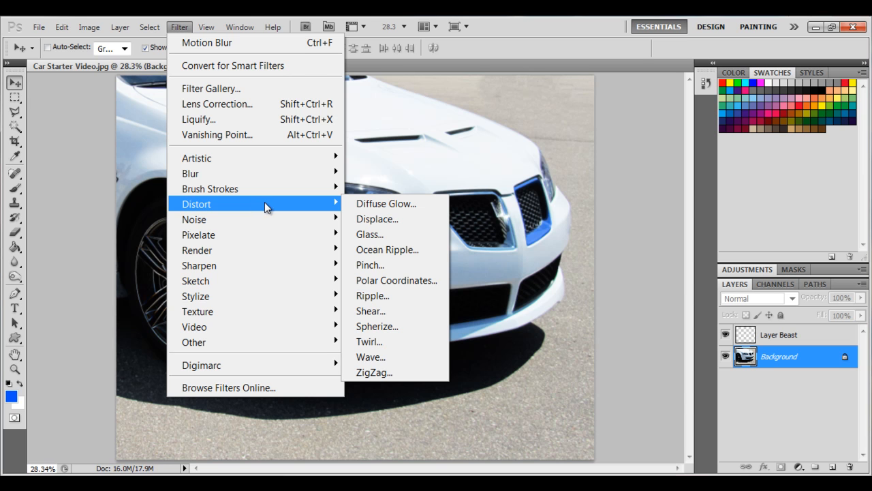
mouse_move(255, 220)
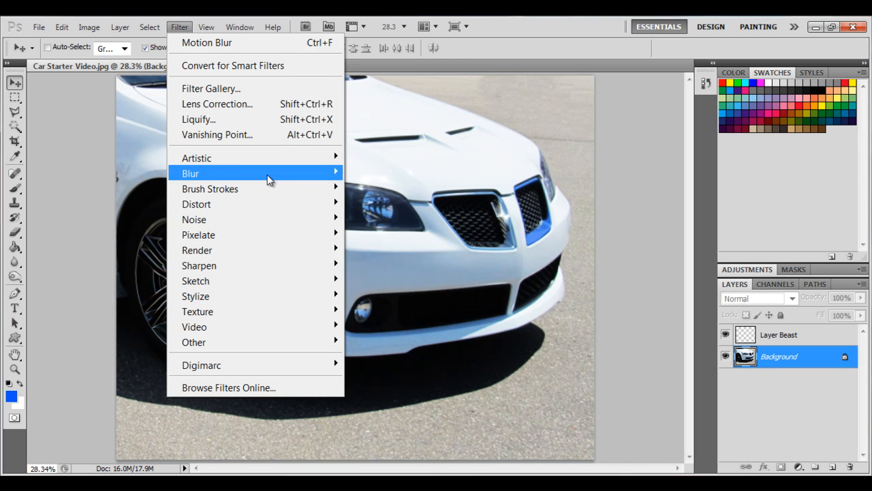
mouse_move(230, 278)
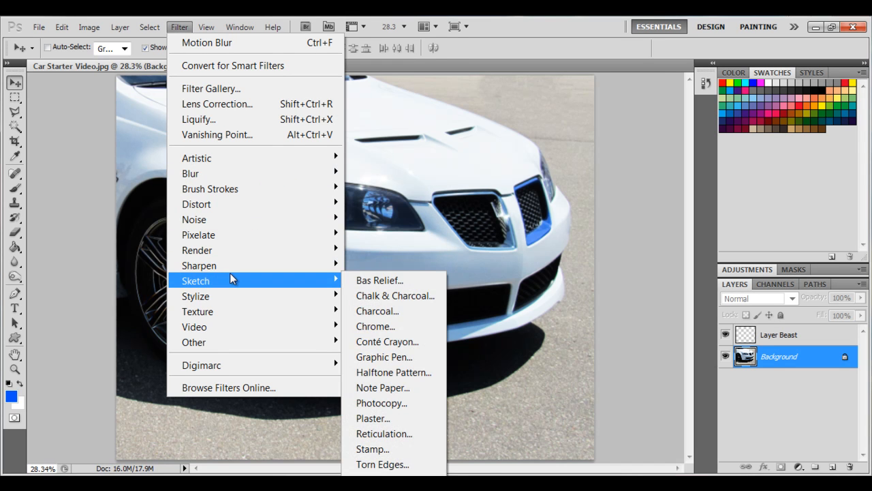
mouse_move(253, 266)
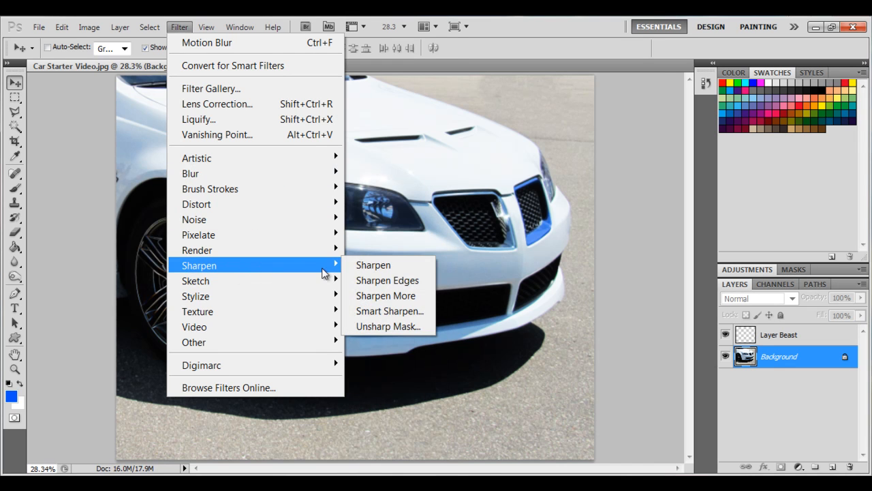
left_click(377, 266)
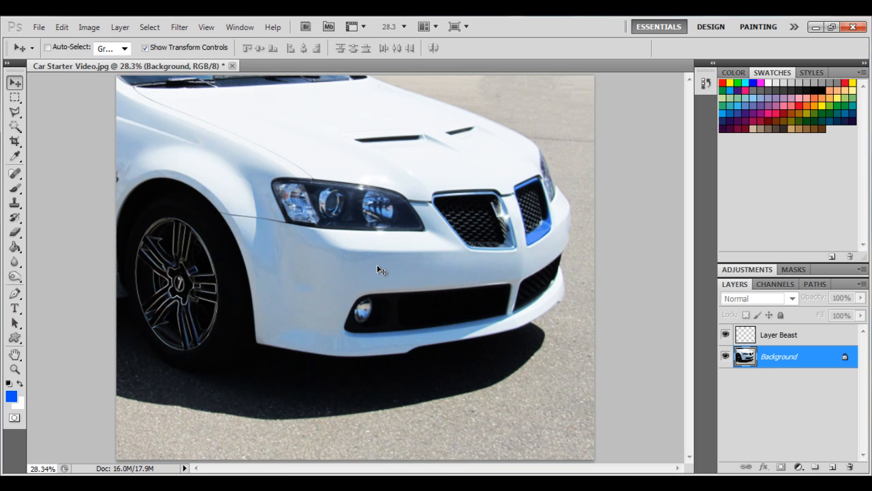
left_click(179, 28)
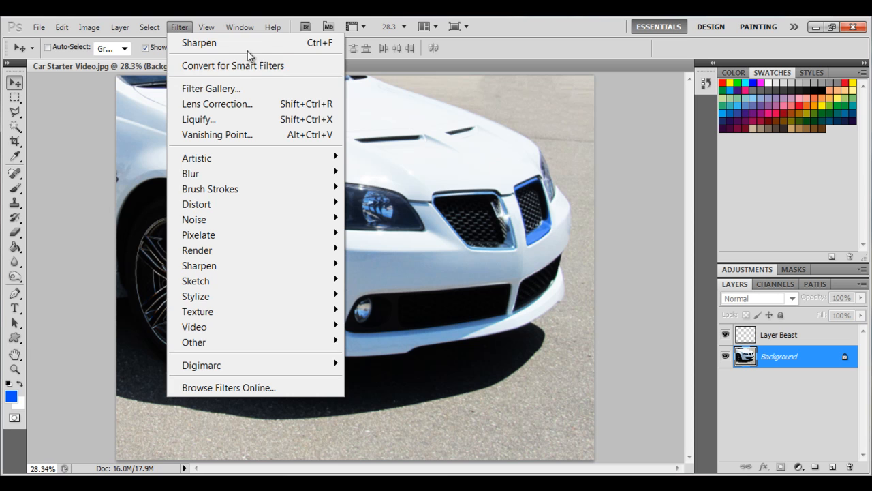
left_click(248, 44)
Apply a Grain texture filter of type Regular to the Background layer with low intensity and slightly raised contrast.
left_click(179, 27)
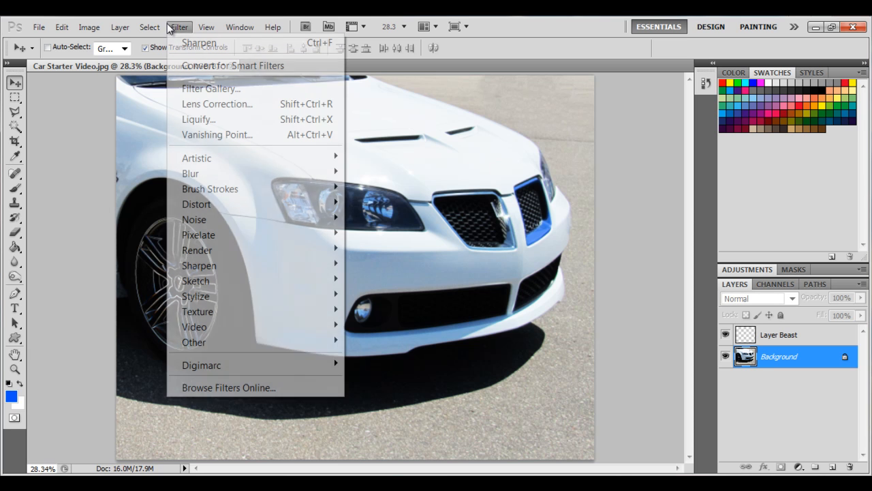
mouse_move(252, 319)
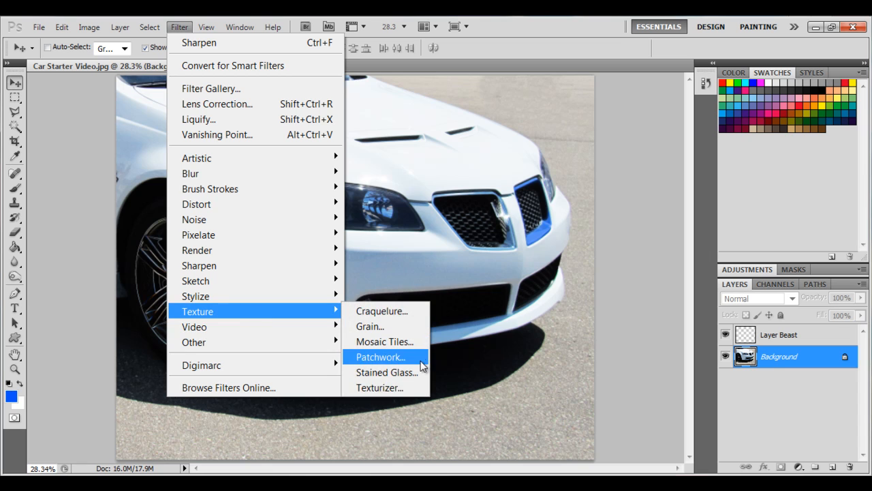
left_click(396, 327)
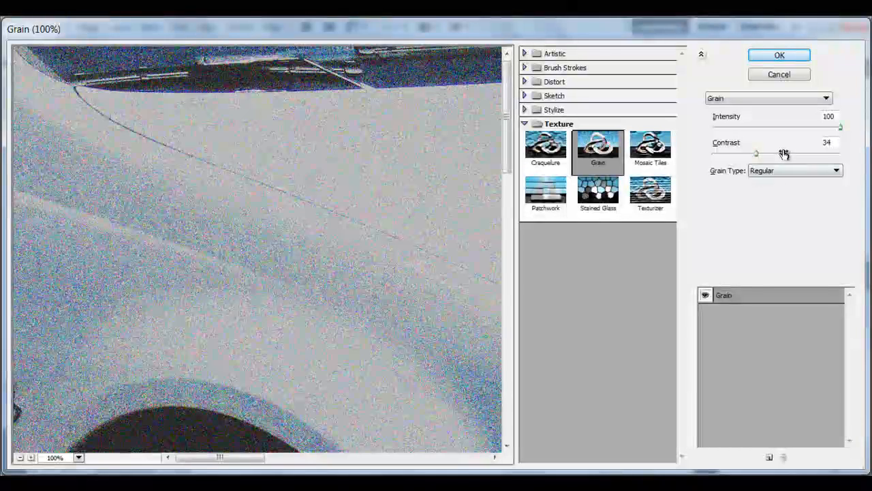
left_click_drag(842, 128, 714, 134)
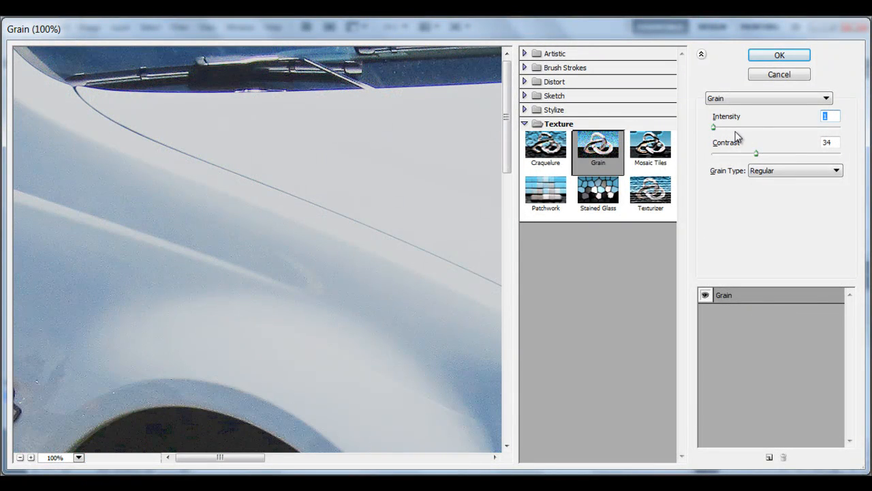
mouse_move(757, 154)
left_mouse_down()
mouse_move(717, 160)
mouse_move(783, 157)
mouse_move(766, 157)
left_mouse_up()
left_click_drag(716, 129, 734, 133)
left_click(779, 56)
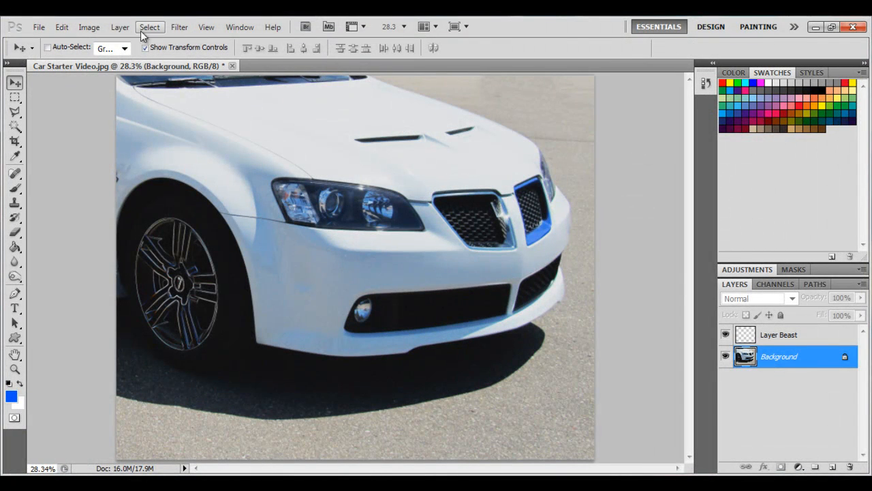
Convert the image to Grayscale mode without flattening the layers, discarding the color information.
left_click(92, 25)
mouse_move(61, 27)
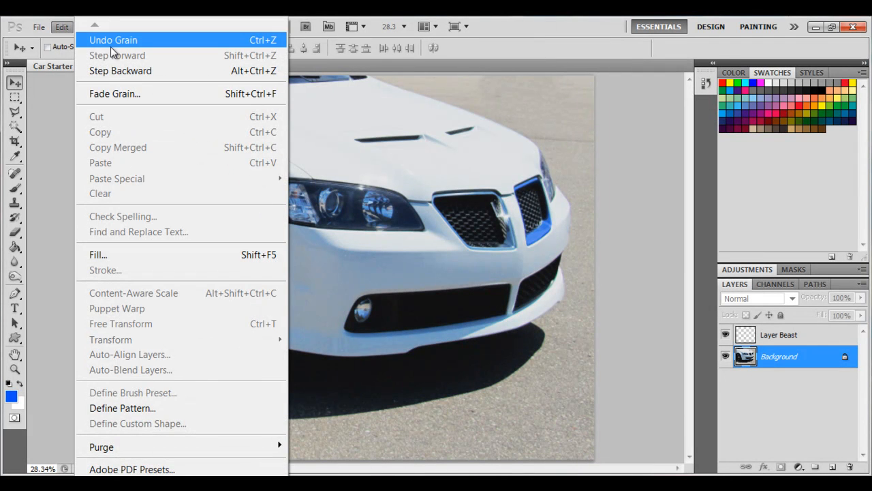
left_click(532, 21)
left_click(90, 28)
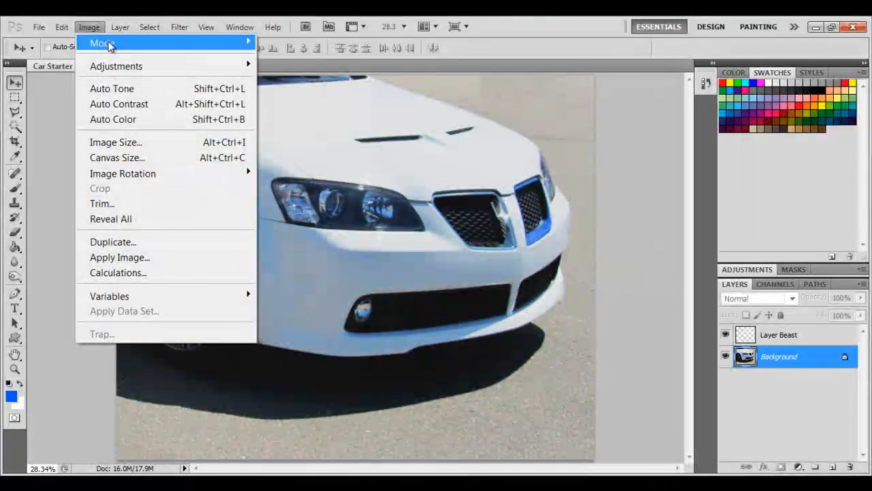
mouse_move(109, 45)
left_click(289, 57)
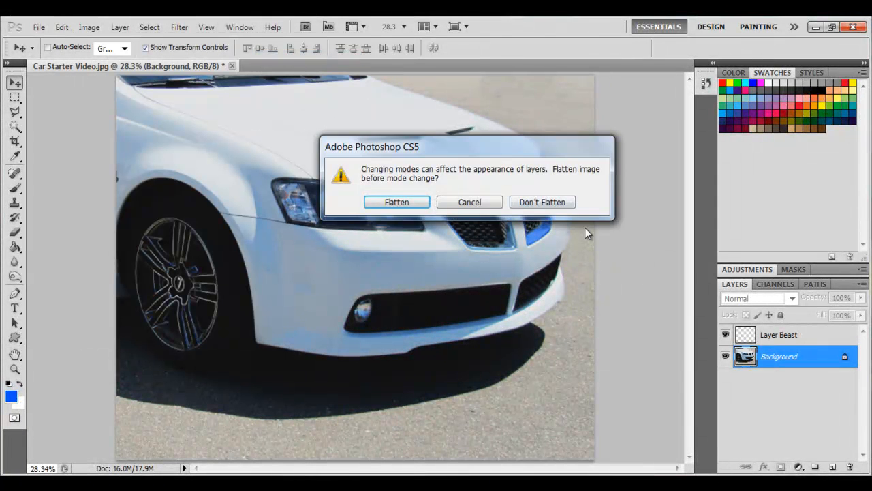
left_click(542, 202)
left_click(385, 218)
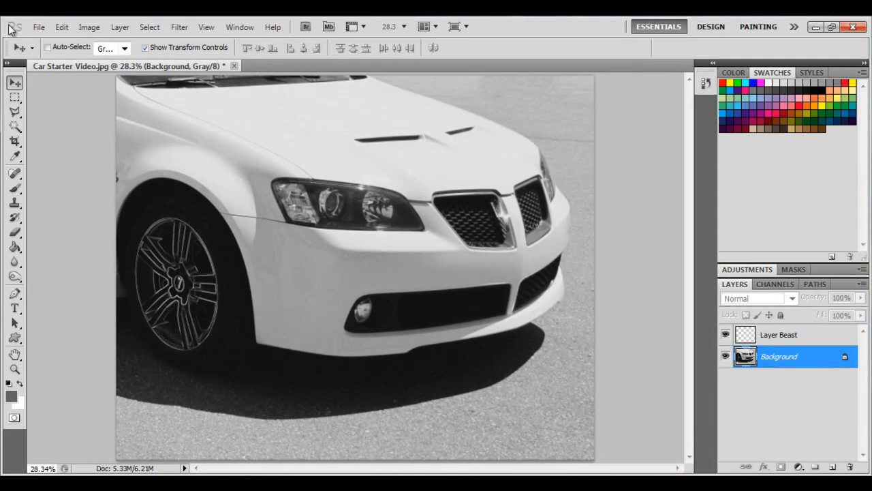
Choose JPEG as the format for saving the image in the PS10 folder, and decline replacing the existing Car Starter Video.jpg.
left_click(39, 28)
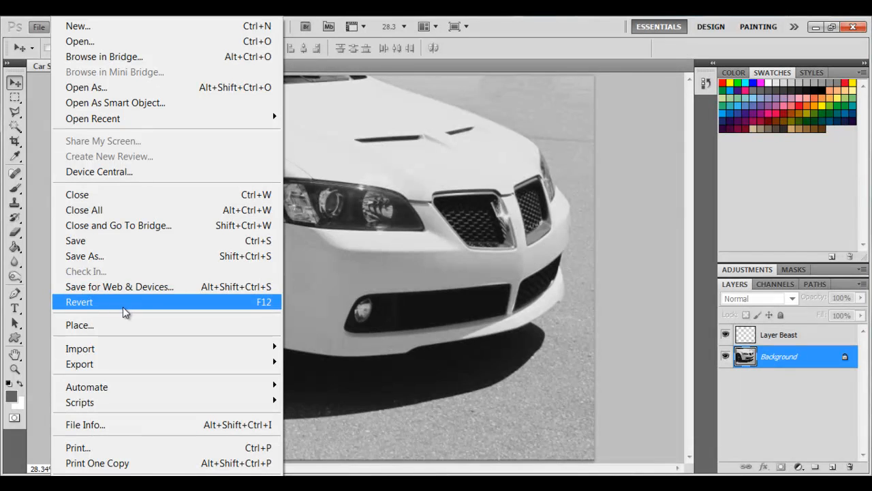
left_click(151, 257)
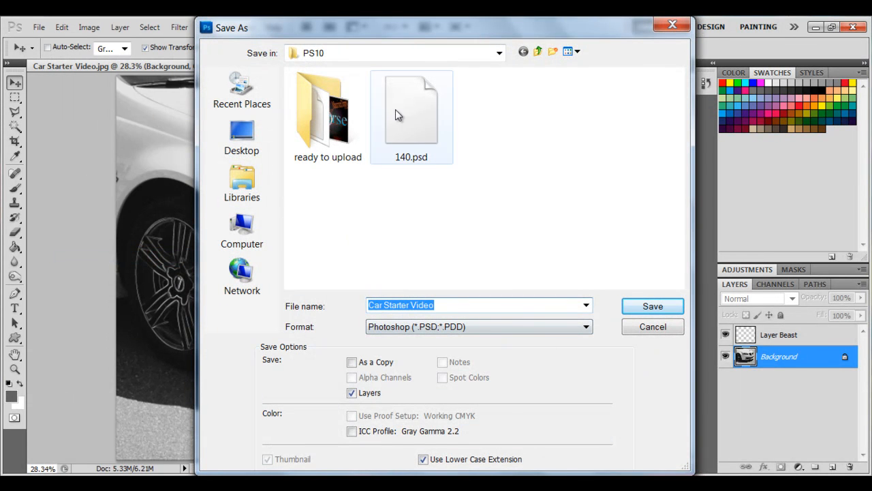
left_click(400, 329)
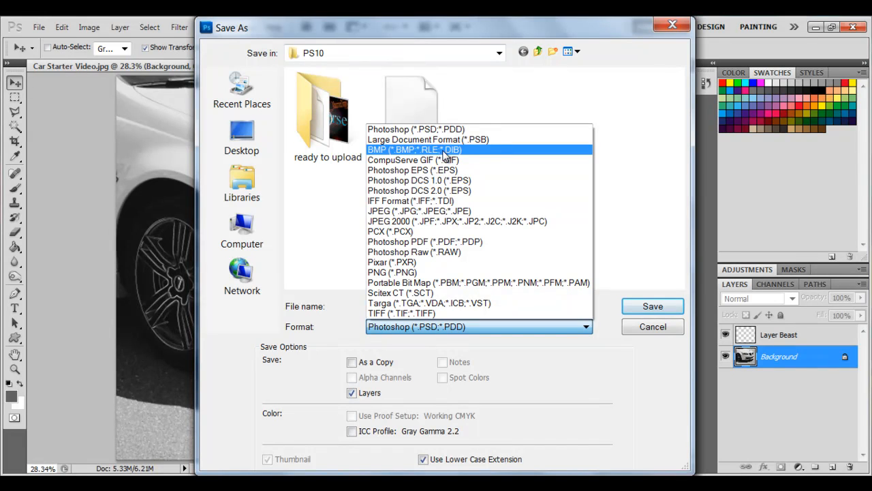
left_click(411, 211)
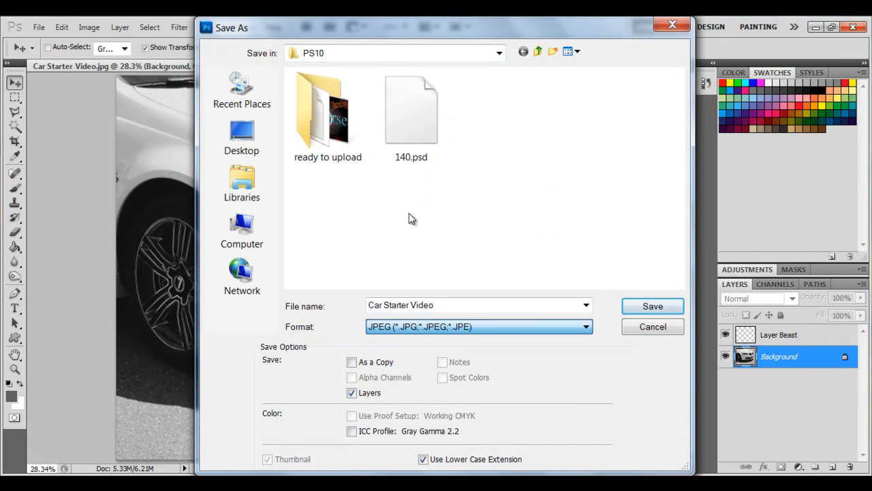
left_click(657, 307)
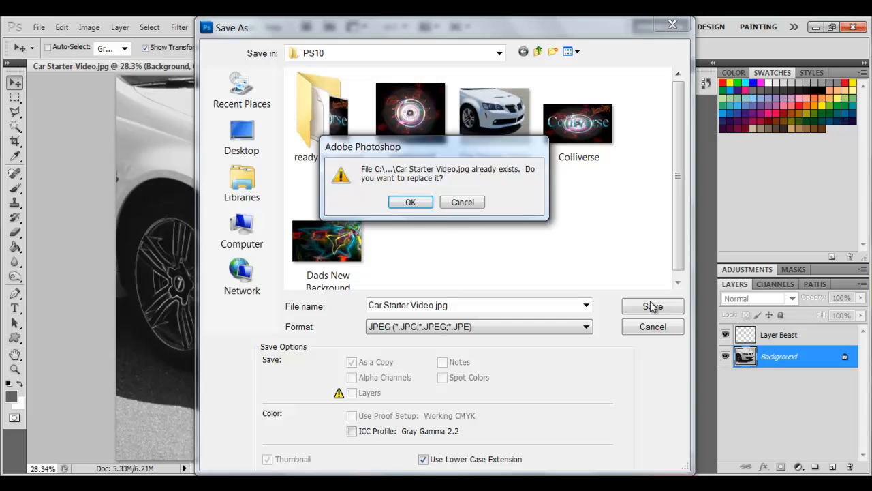
left_click(461, 202)
Save the image under the file name Black CarVideo.jpg with maximum JPEG quality 12 and the Baseline ("Standard") format.
left_click(434, 305)
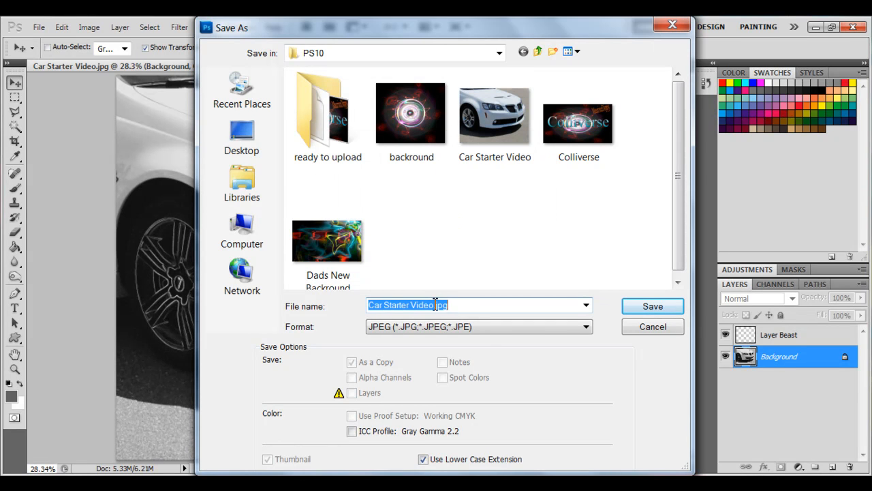
left_click(434, 305)
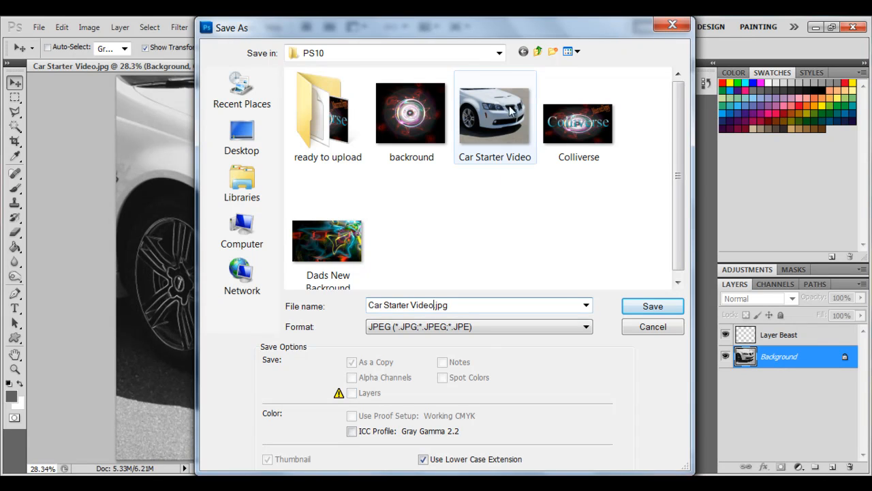
left_click_drag(369, 309, 408, 310)
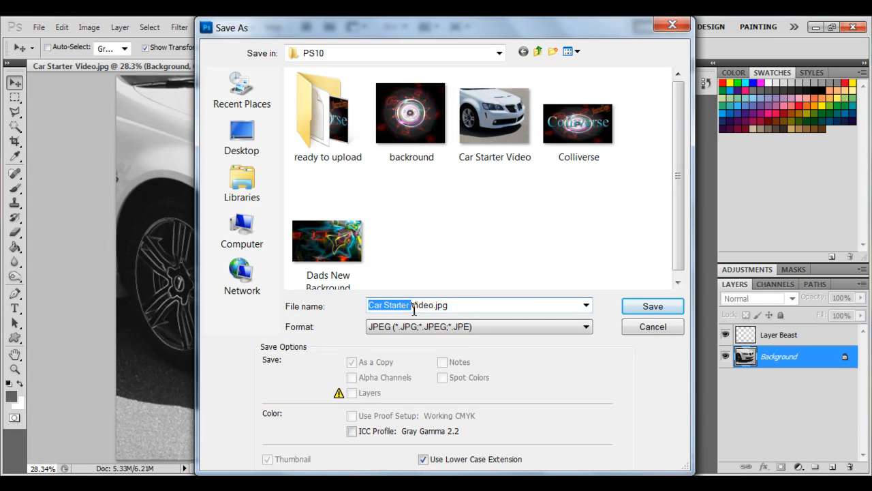
type("Black C")
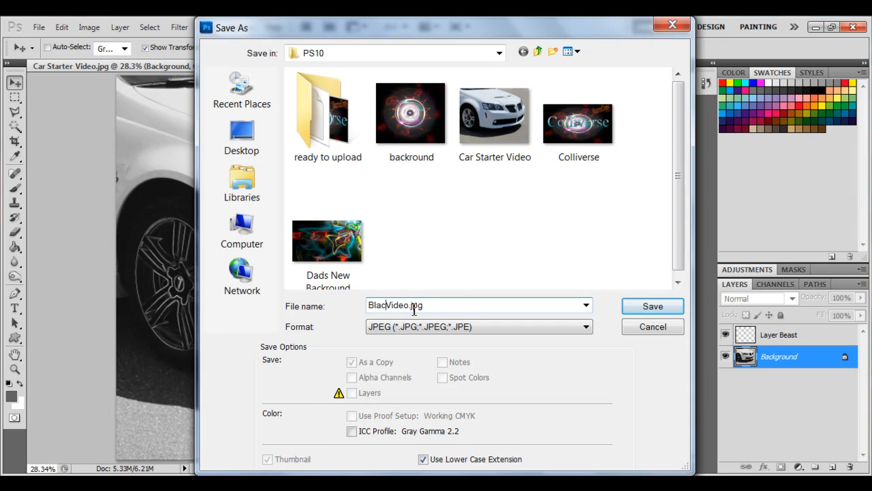
type("ar")
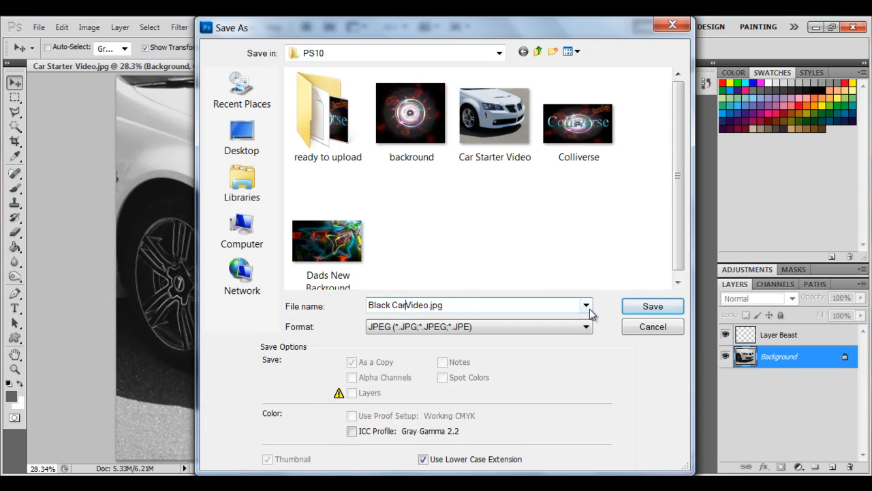
left_click(654, 307)
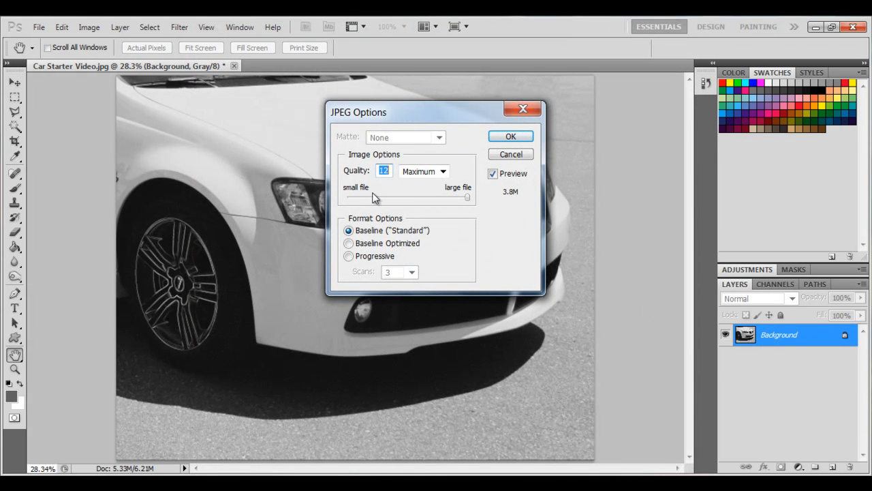
left_click_drag(467, 201, 496, 206)
left_click(510, 137)
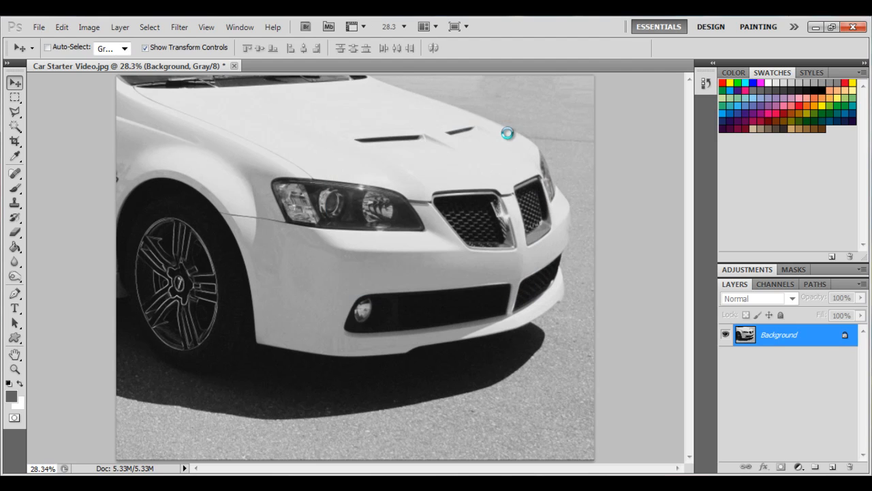